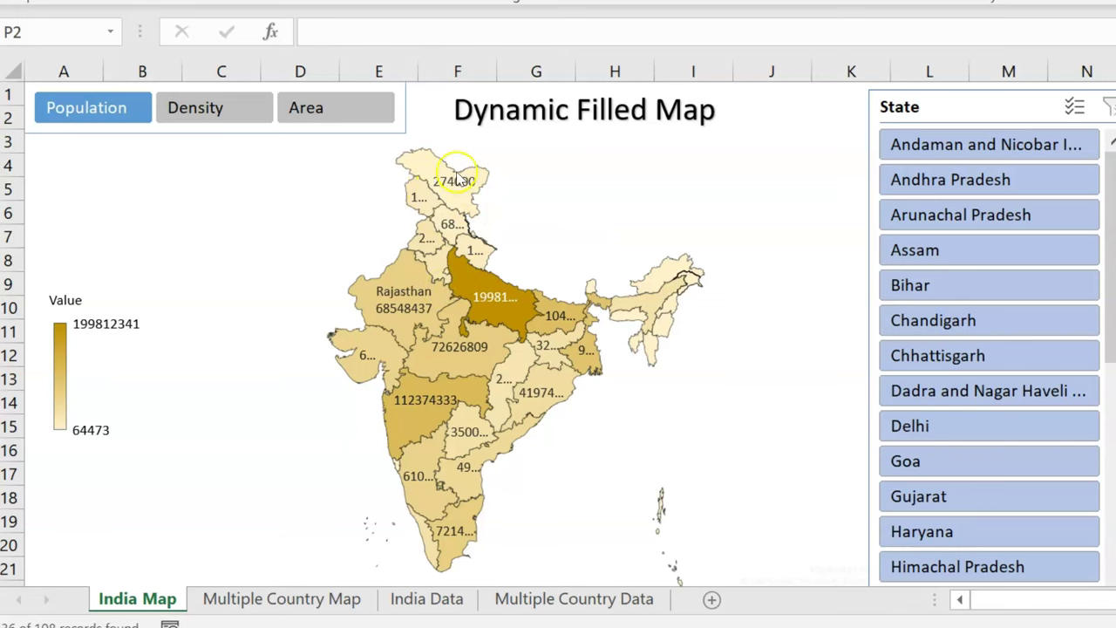
# - Switch the India filled map's metric to Density and to Area to compare the views
pyautogui.moveTo(484, 187)
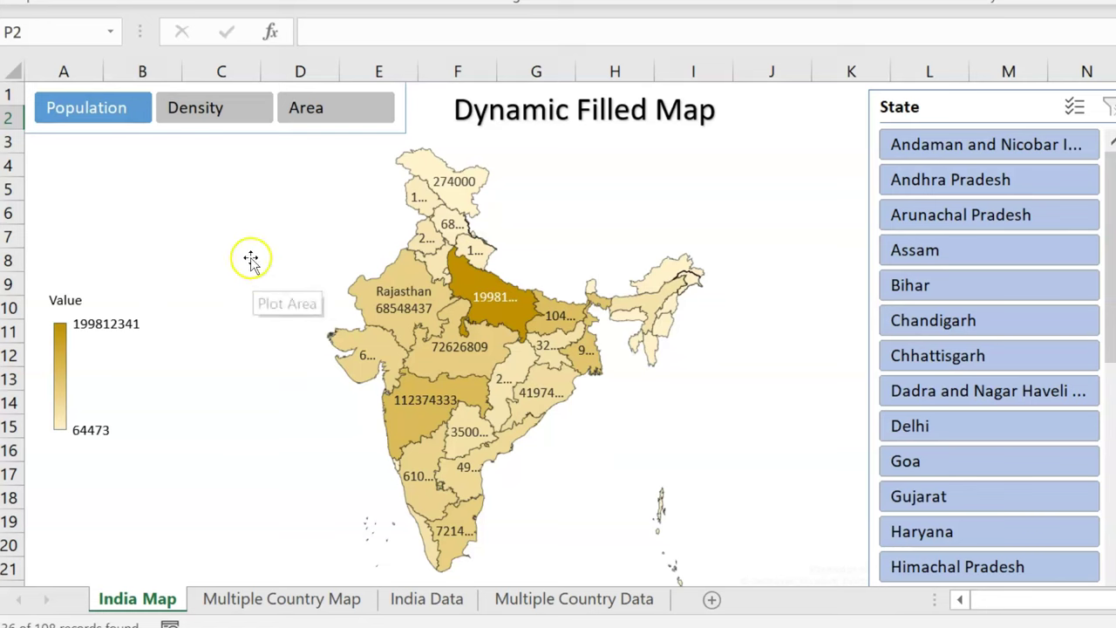
pyautogui.click(214, 114)
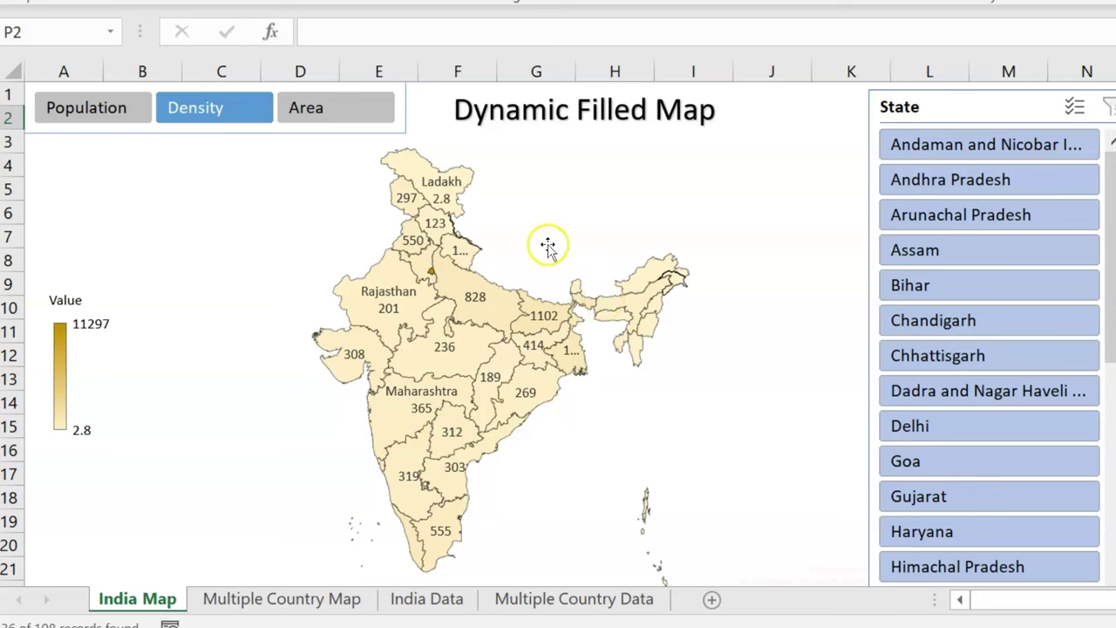
pyautogui.click(330, 122)
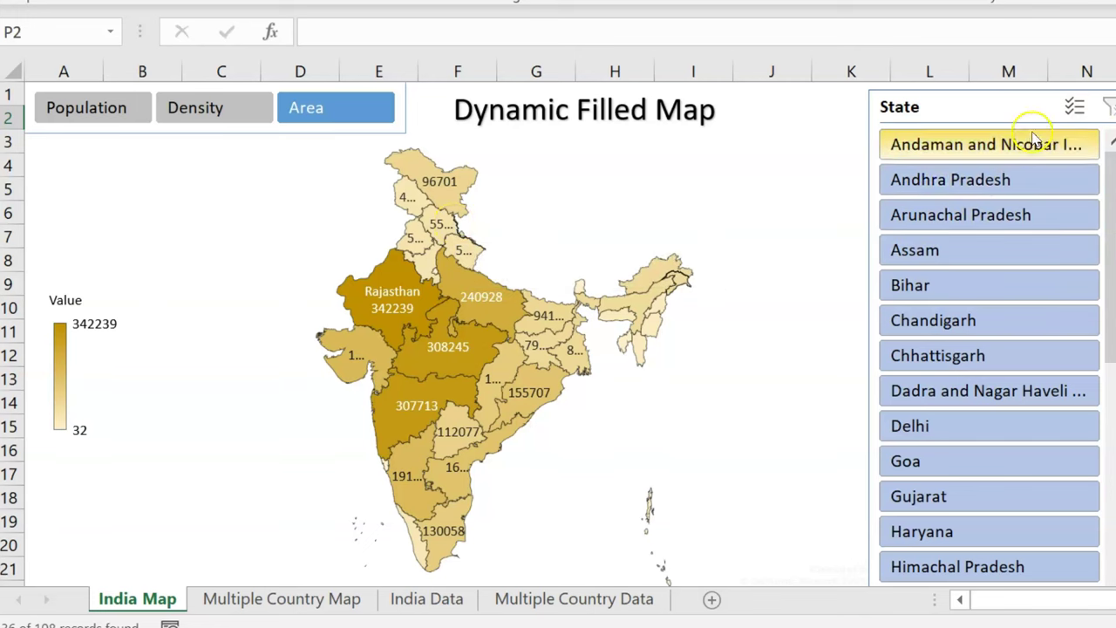
# - Filter the India map by single states in turn: Andhra Pradesh, Arunachal Pradesh, Assam and Bihar
pyautogui.click(1003, 179)
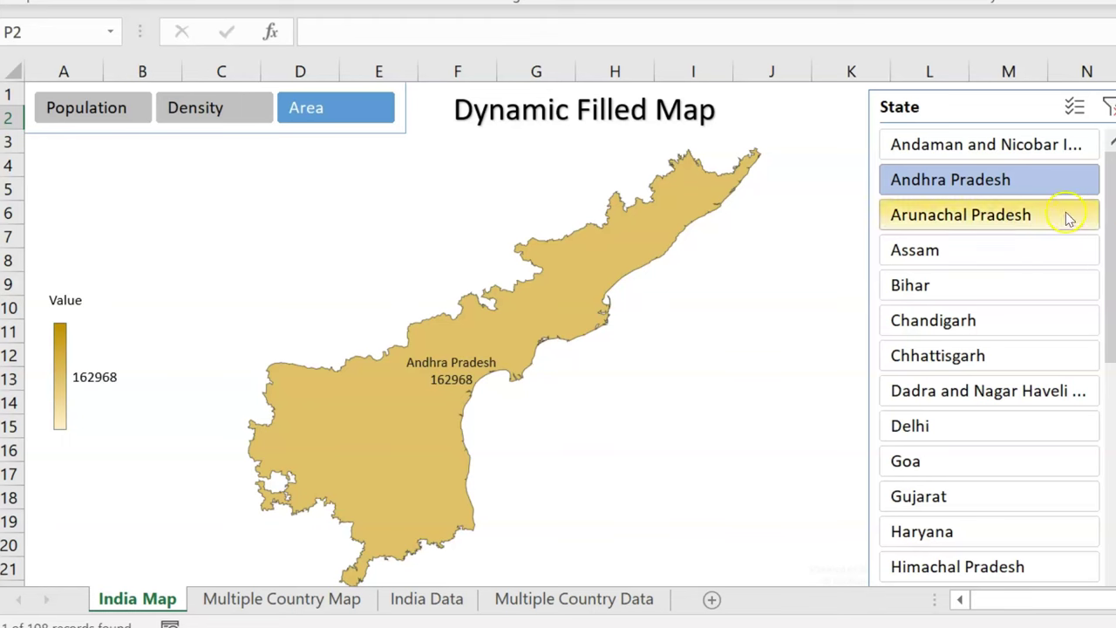
pyautogui.click(1027, 215)
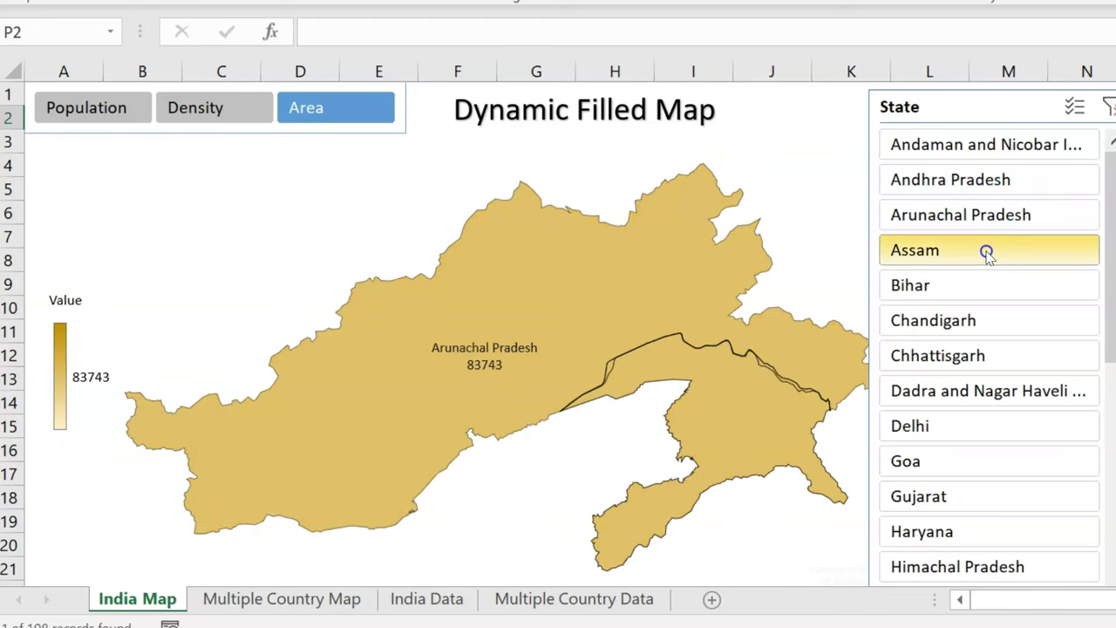
pyautogui.click(986, 250)
pyautogui.click(962, 287)
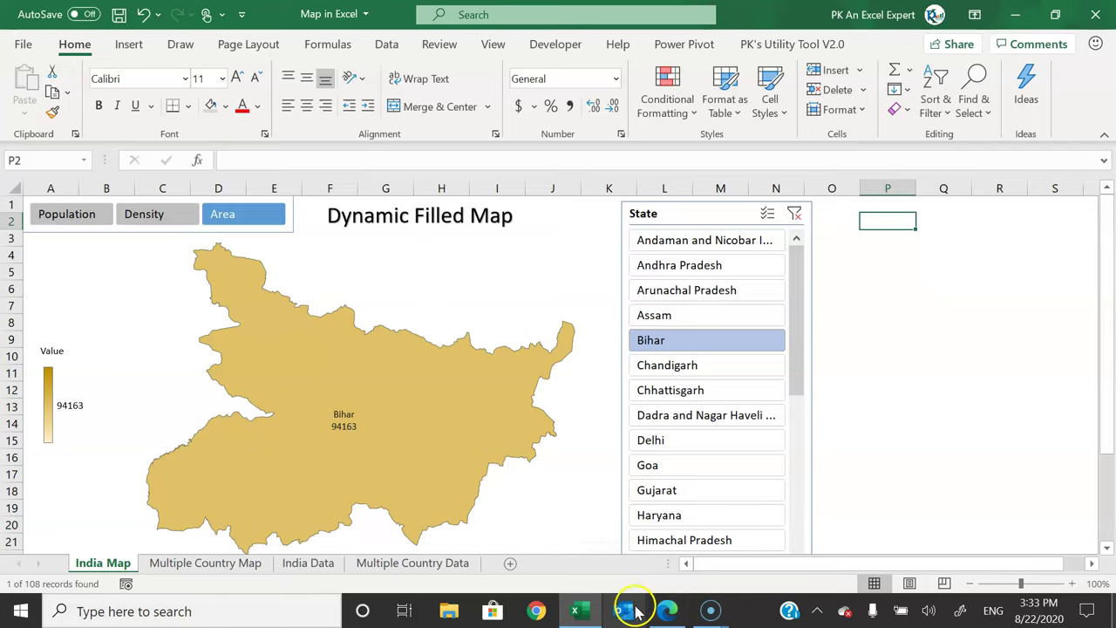
# - Switch to the Edge browser and examine Wikipedia's table of Indian states by population, including its area and density columns
pyautogui.click(666, 611)
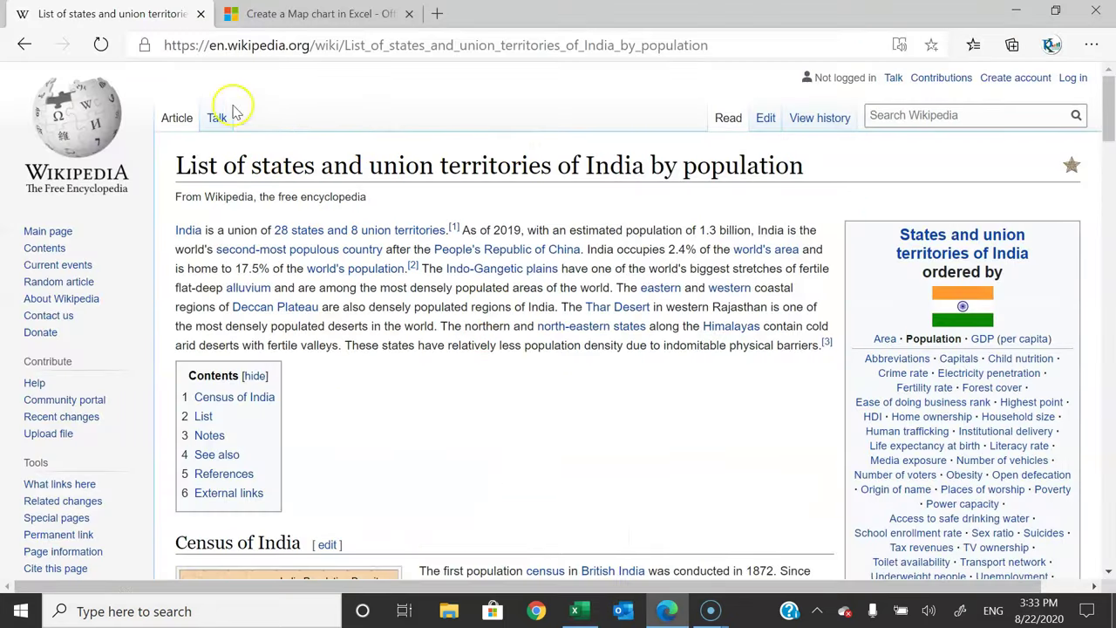
pyautogui.click(819, 43)
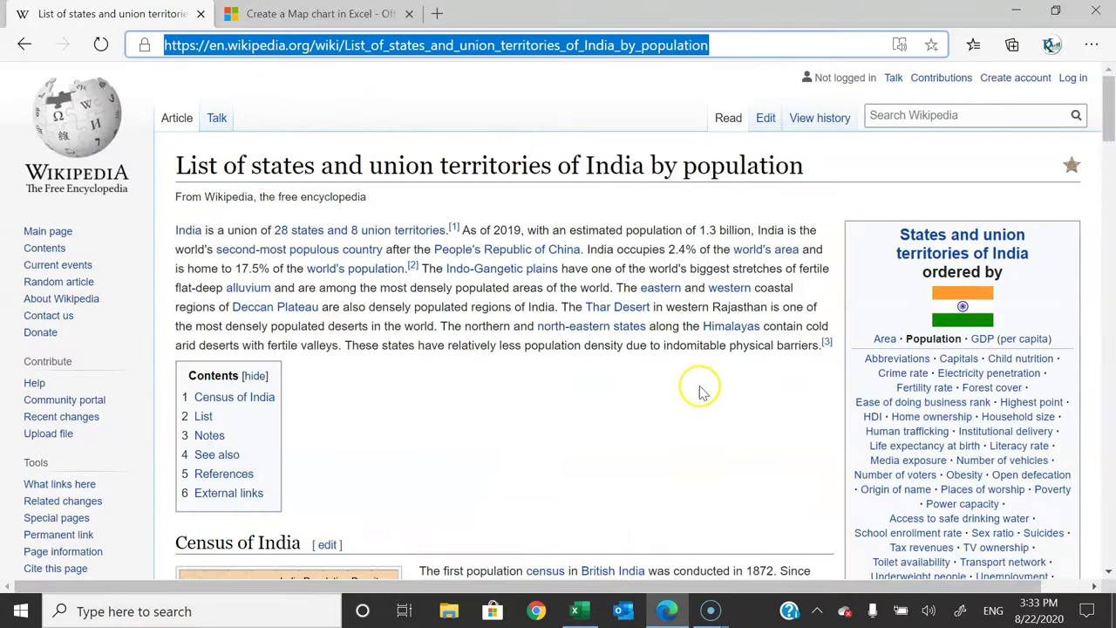
pyautogui.scroll(-5, 711, 383)
pyautogui.scroll(-5, 717, 400)
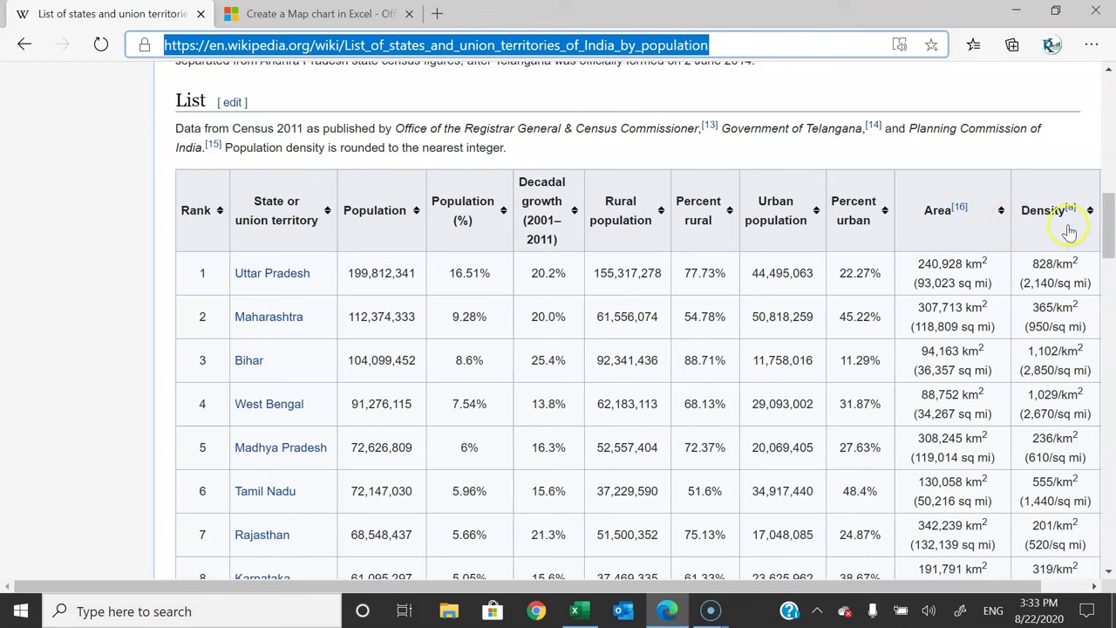
pyautogui.scroll(-2, 810, 339)
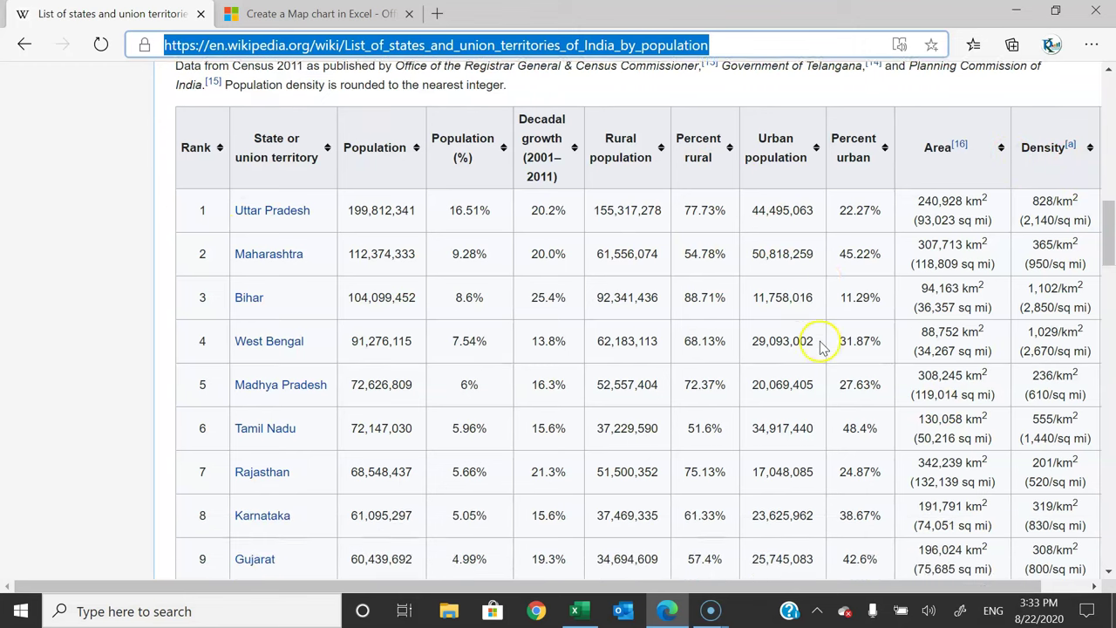
# - Return to Excel, refresh all of the workbook's data and clear the State filter on the India map
pyautogui.click(578, 613)
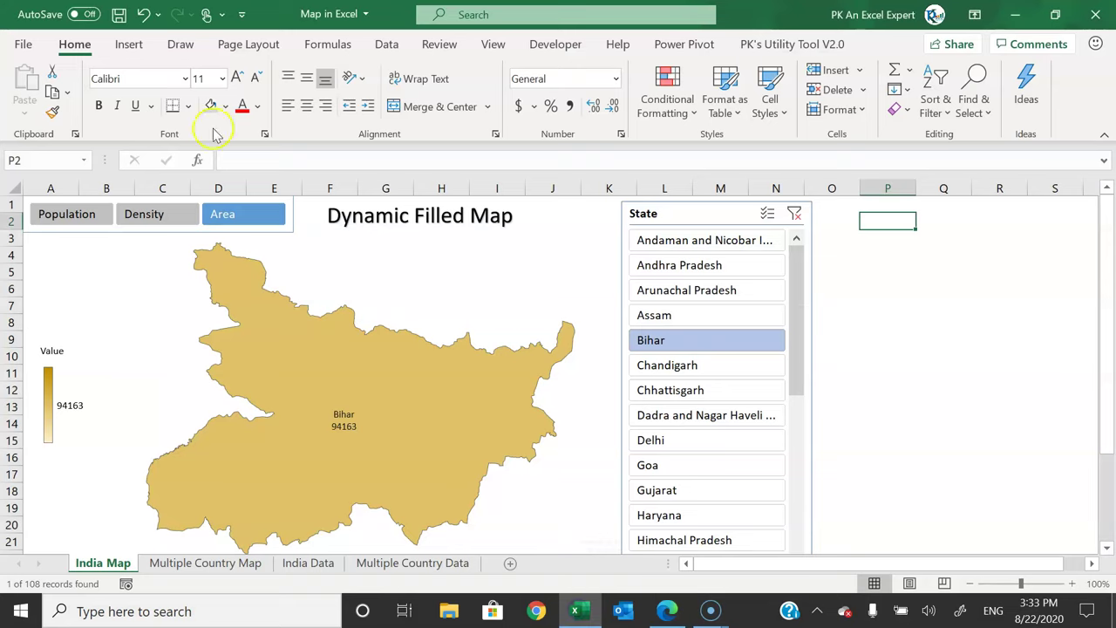
pyautogui.click(386, 44)
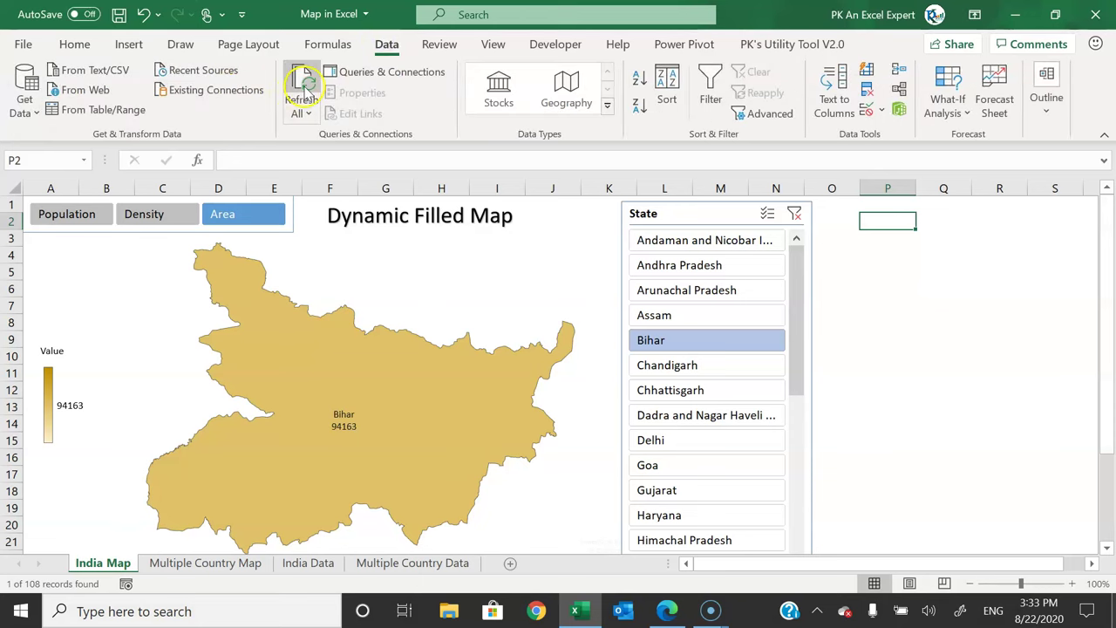
pyautogui.click(302, 94)
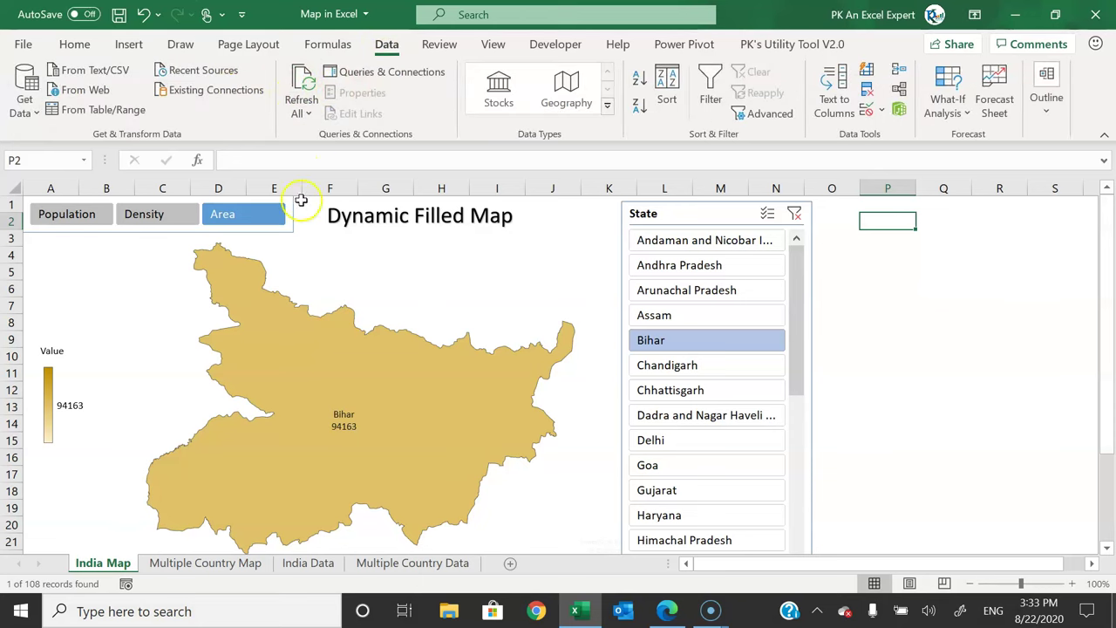
pyautogui.click(795, 214)
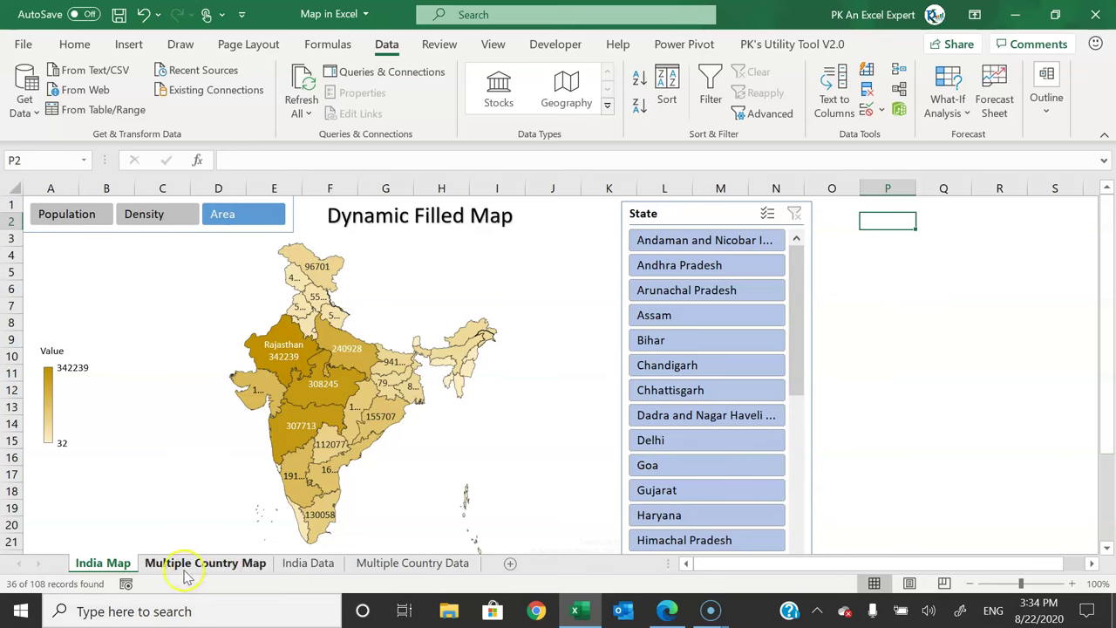
# - On the Multiple Country Map sheet, filter by single US states such as Arkansas, Colorado, Delaware and Georgia, and clear the State filter
pyautogui.click(239, 567)
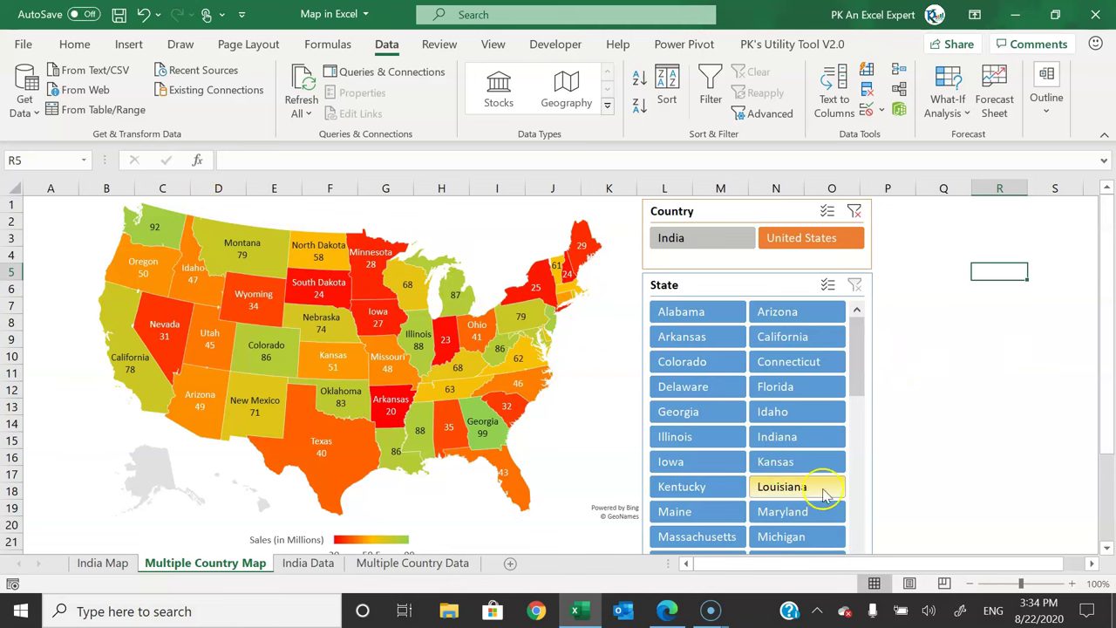
pyautogui.click(684, 340)
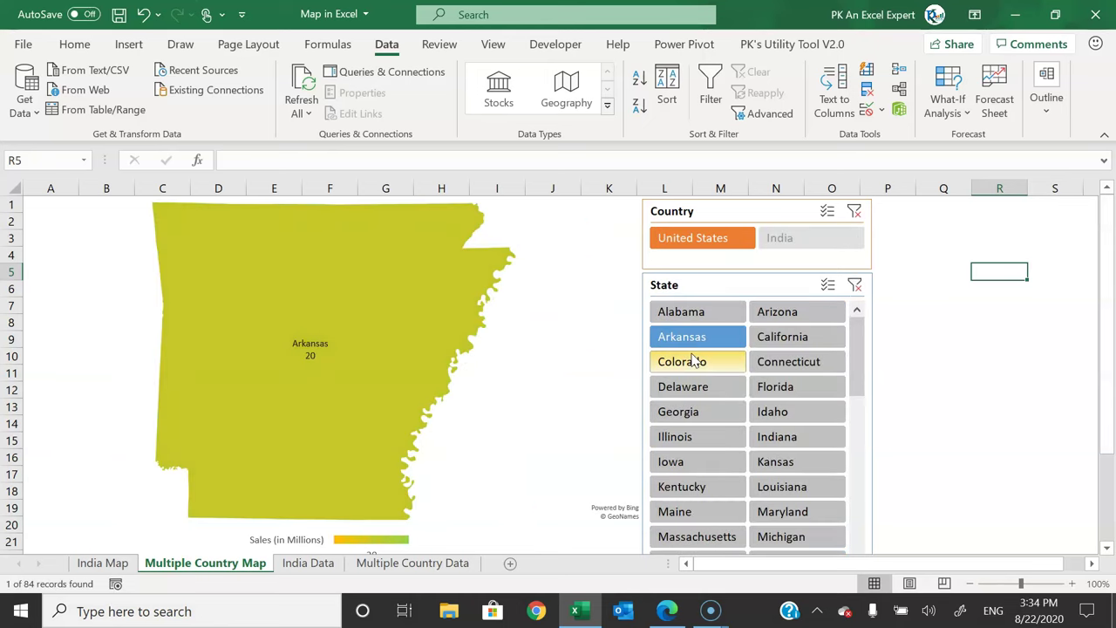
pyautogui.click(690, 364)
pyautogui.click(704, 392)
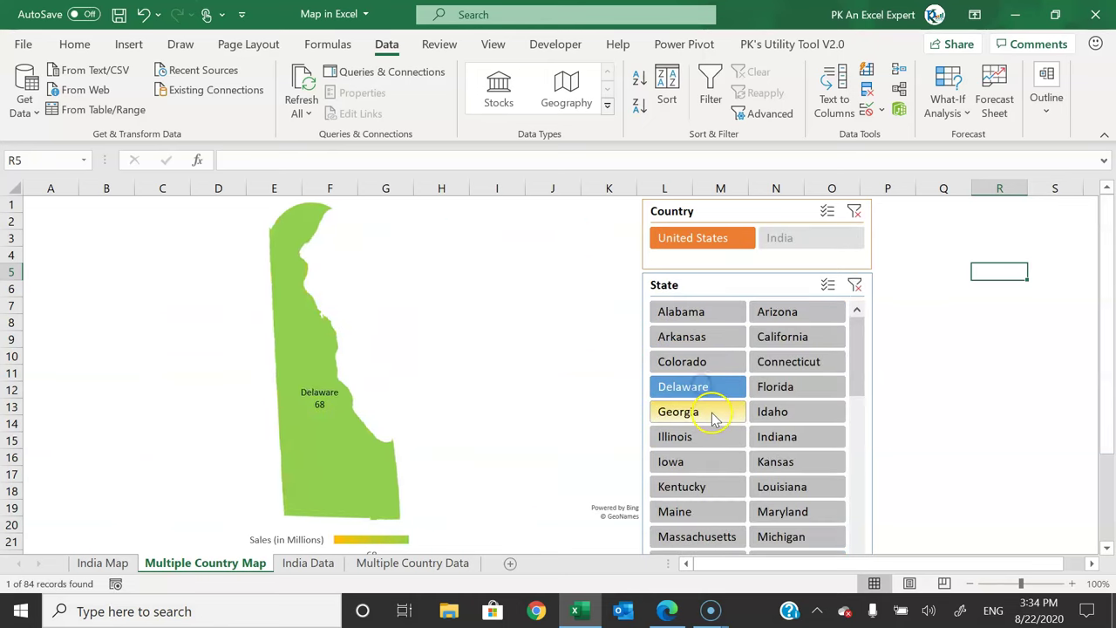
pyautogui.click(713, 415)
pyautogui.click(800, 415)
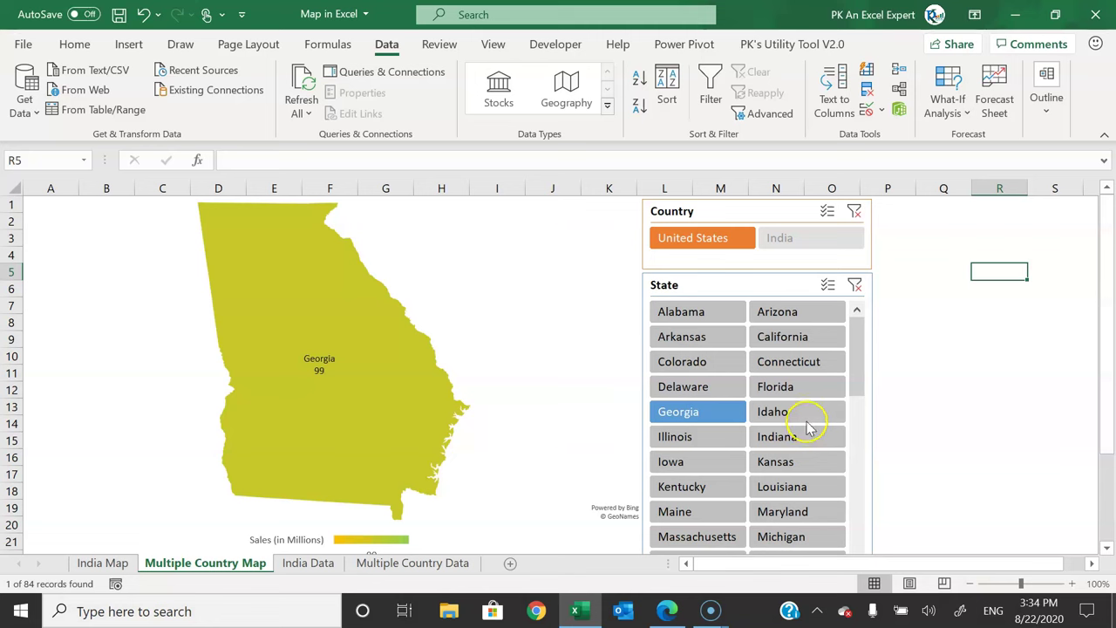
pyautogui.click(855, 285)
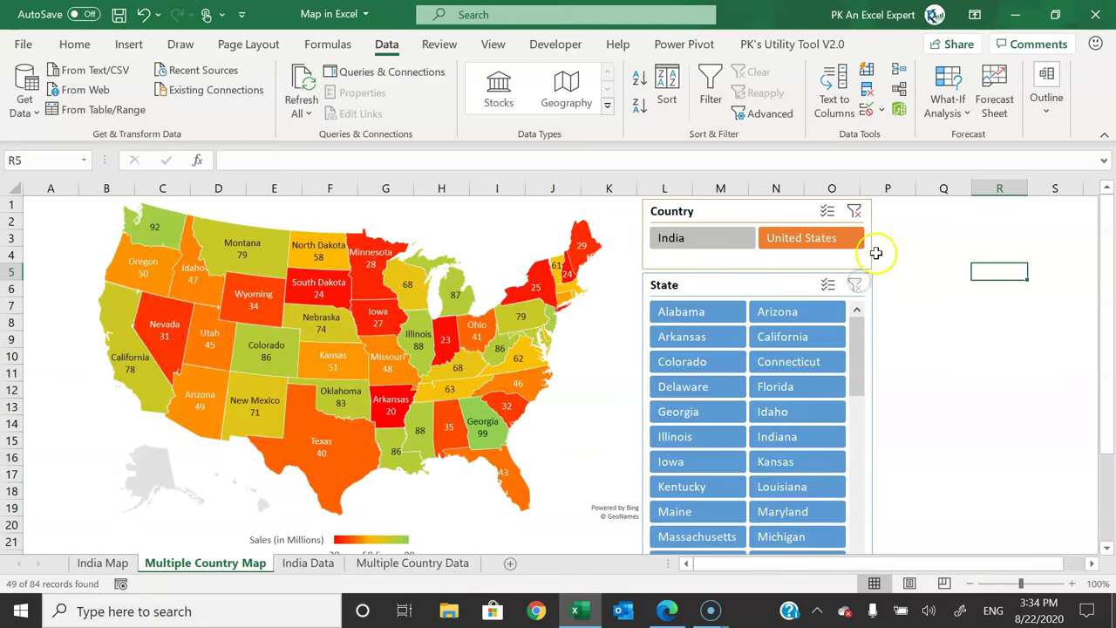
# - Switch the country to India, filter by Chandigarh, Delhi, Gujarat and Haryana in turn, and clear the State filter
pyautogui.click(692, 246)
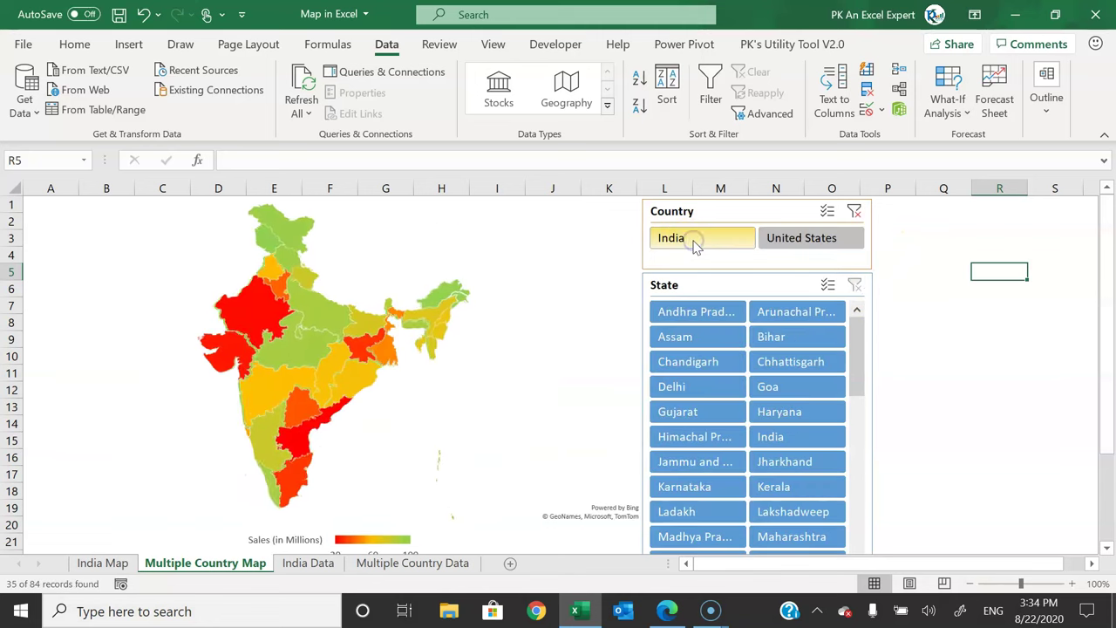
pyautogui.click(691, 366)
pyautogui.click(708, 386)
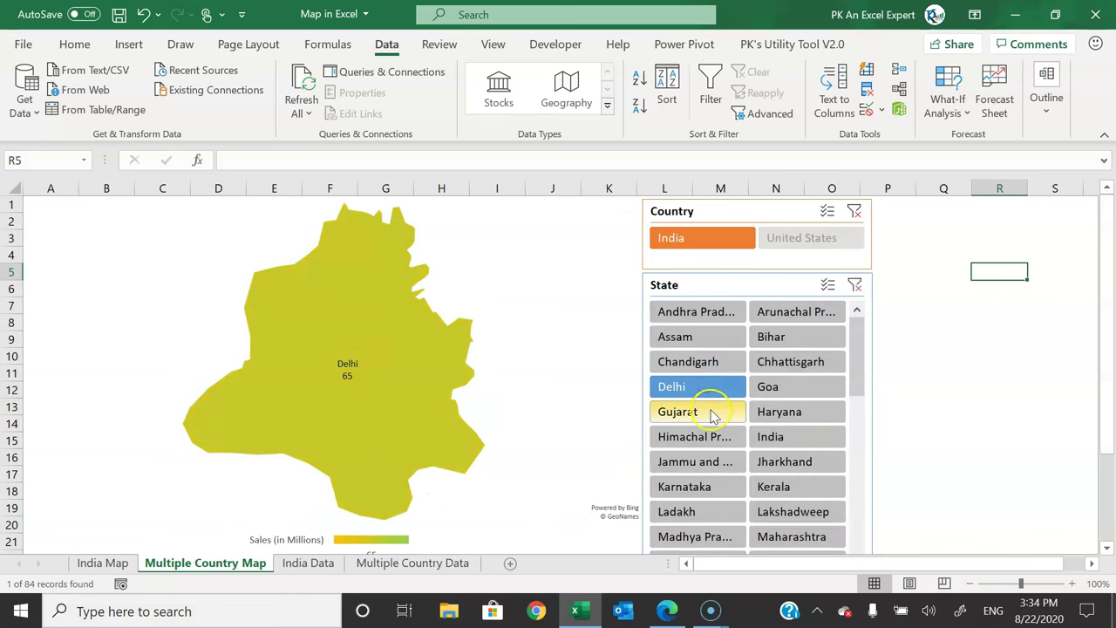
pyautogui.click(711, 411)
pyautogui.click(811, 417)
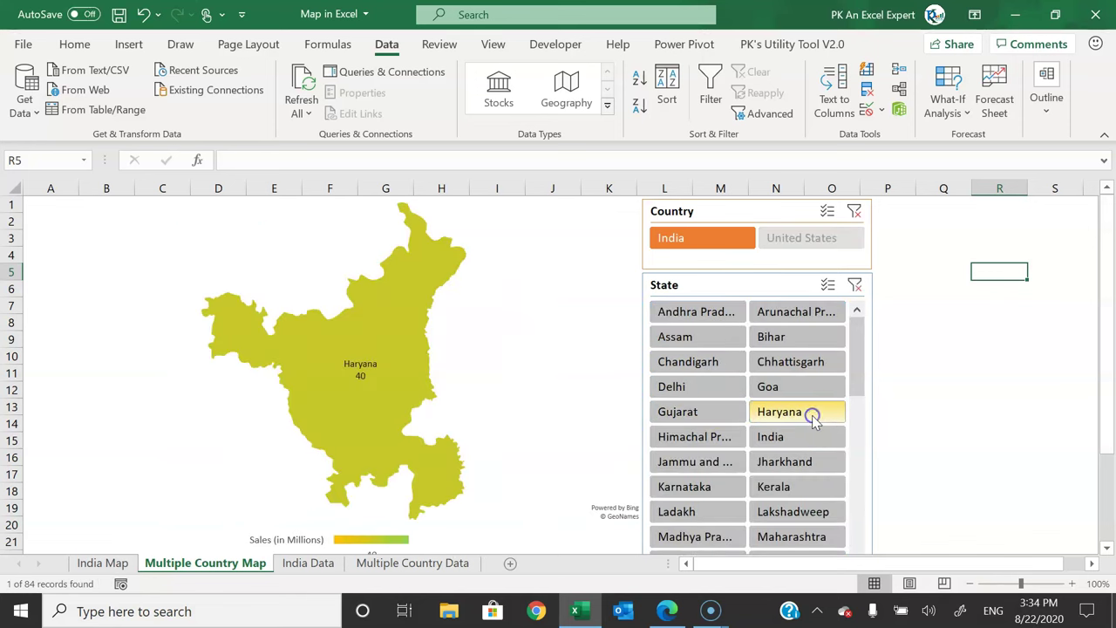
pyautogui.click(855, 284)
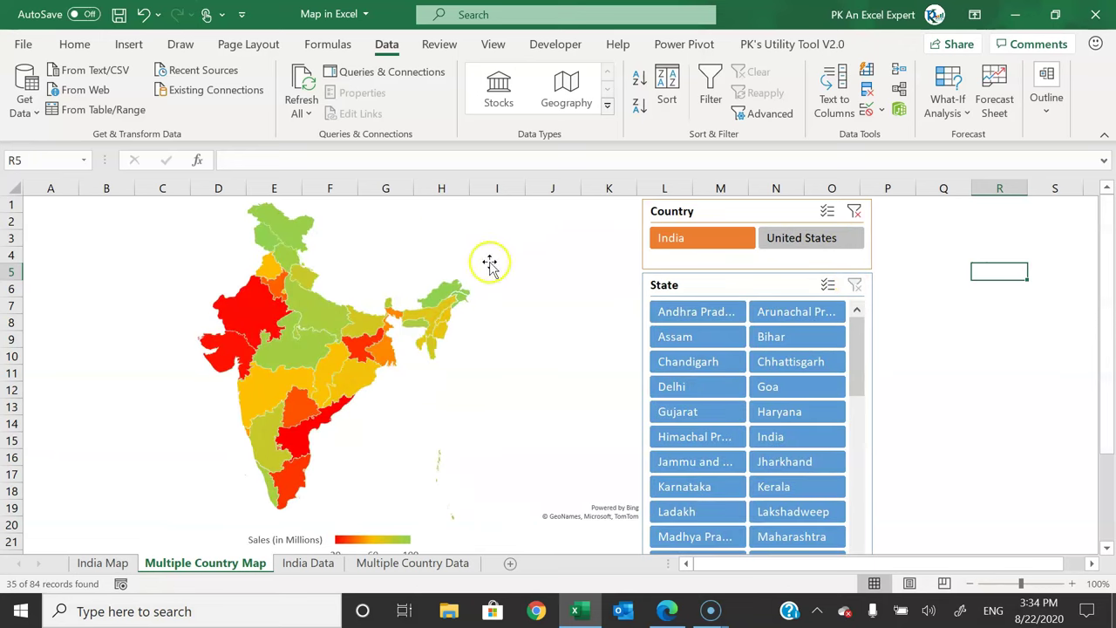
# - On the Multiple Country Data sheet, clear the Country filter and review the Country, State and Sales (in Millions) columns
pyautogui.click(433, 563)
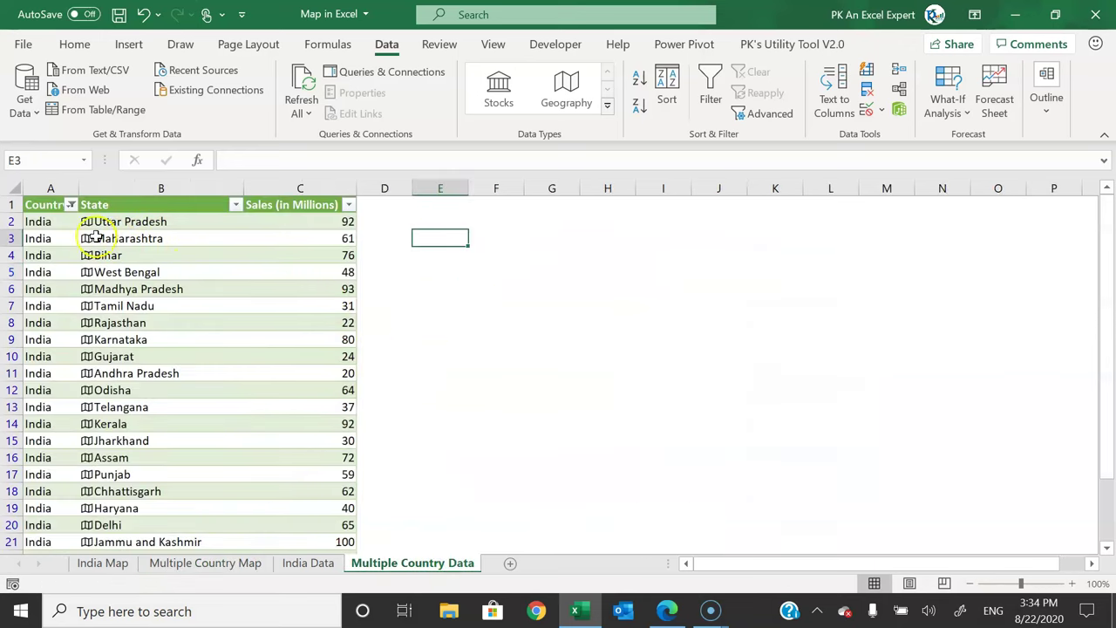
pyautogui.click(70, 205)
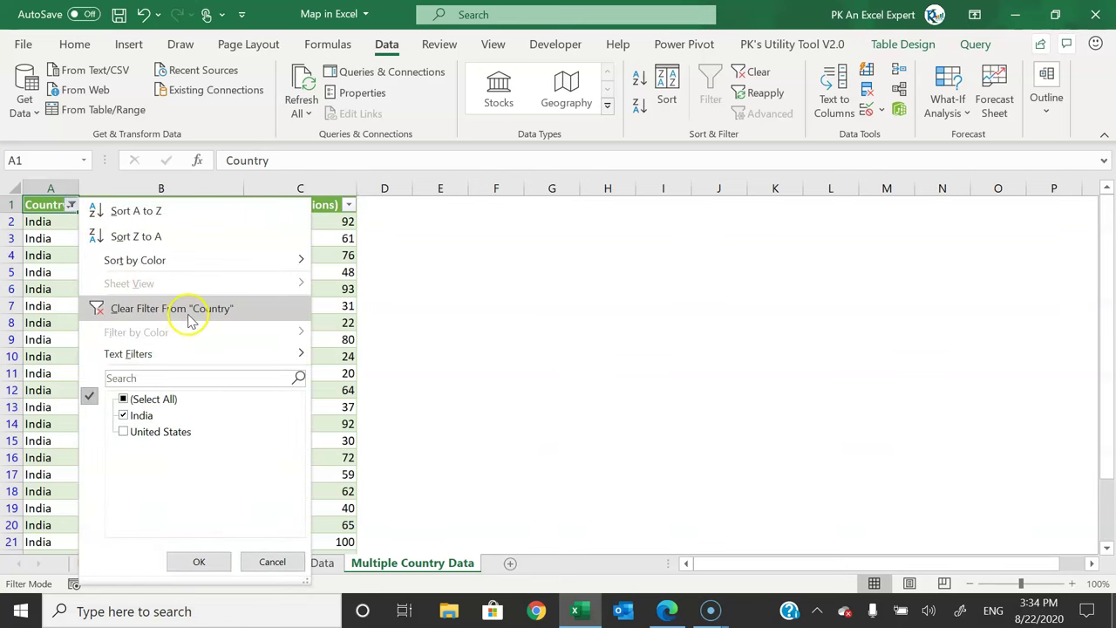
pyautogui.click(188, 314)
pyautogui.moveTo(45, 223); pyautogui.dragTo(38, 445)
pyautogui.moveTo(157, 224); pyautogui.dragTo(163, 440)
pyautogui.moveTo(314, 223); pyautogui.dragTo(305, 424)
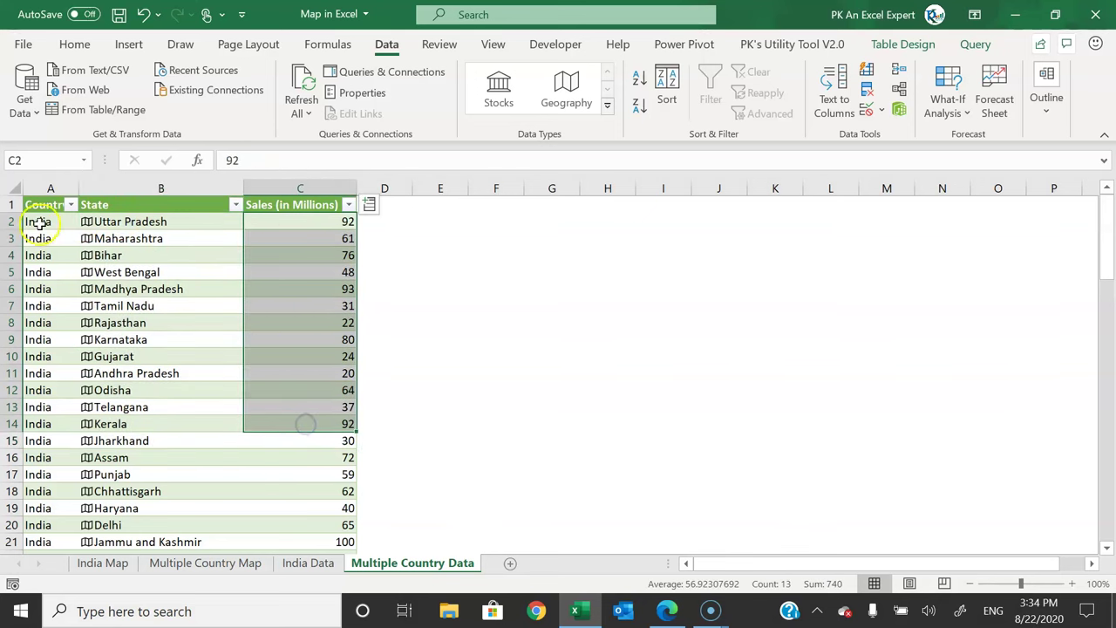
# - On the India Data sheet, clear the filter from the Metric column
pyautogui.click(311, 565)
pyautogui.click(122, 563)
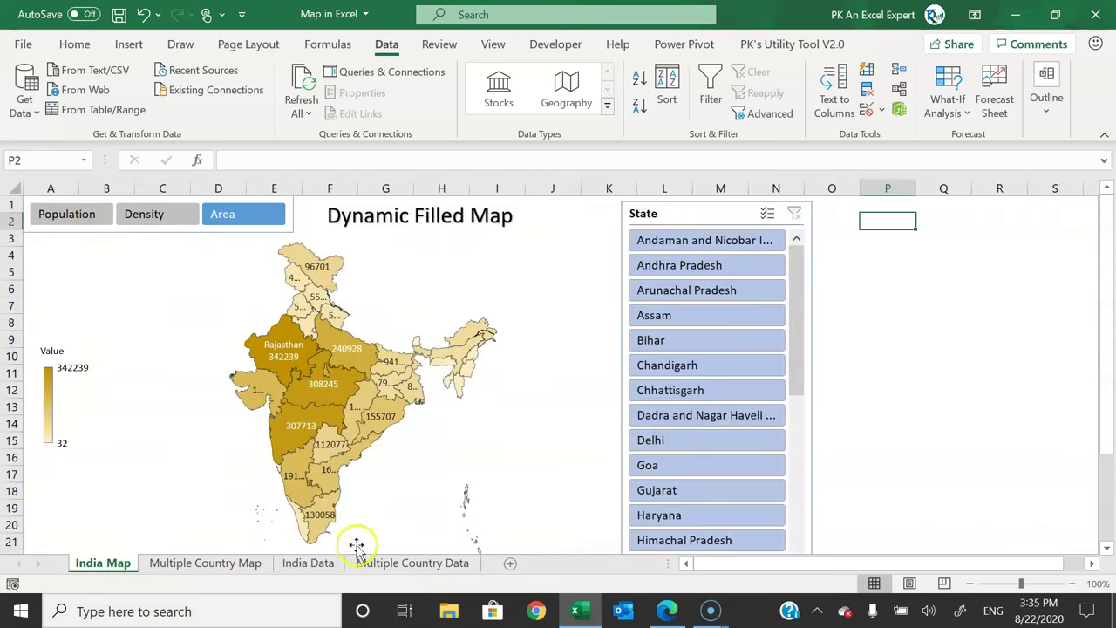
pyautogui.click(322, 564)
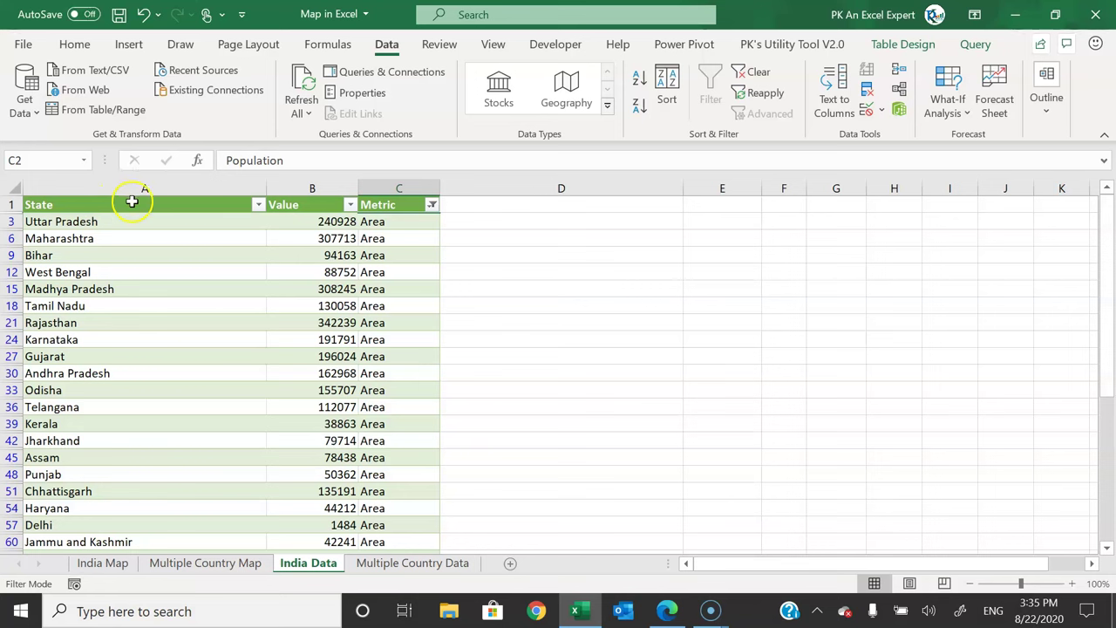
pyautogui.click(431, 206)
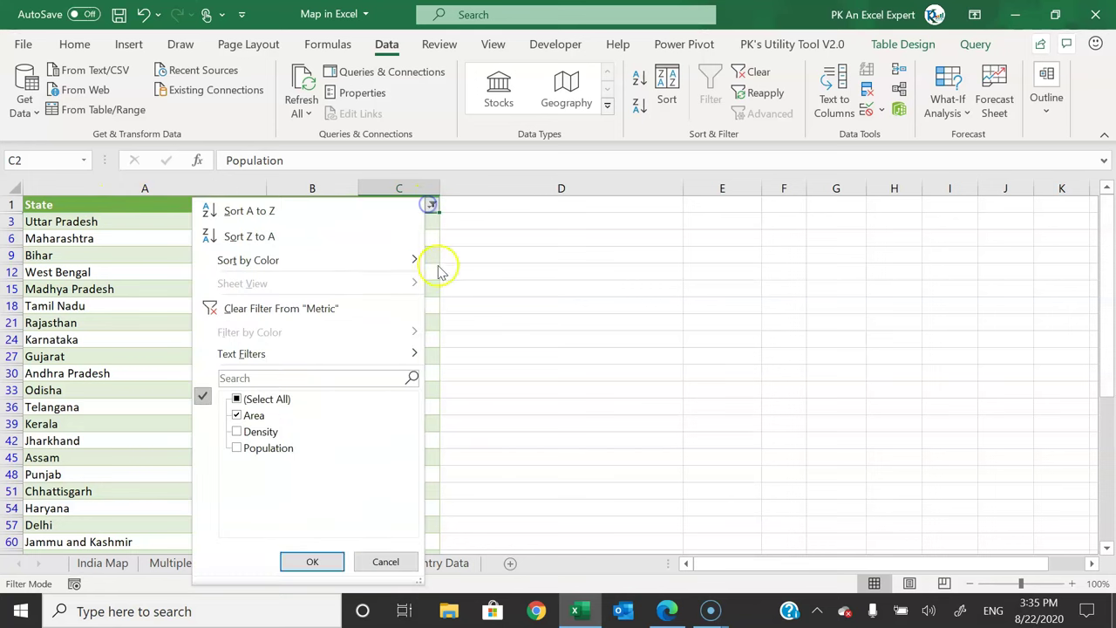
pyautogui.click(284, 309)
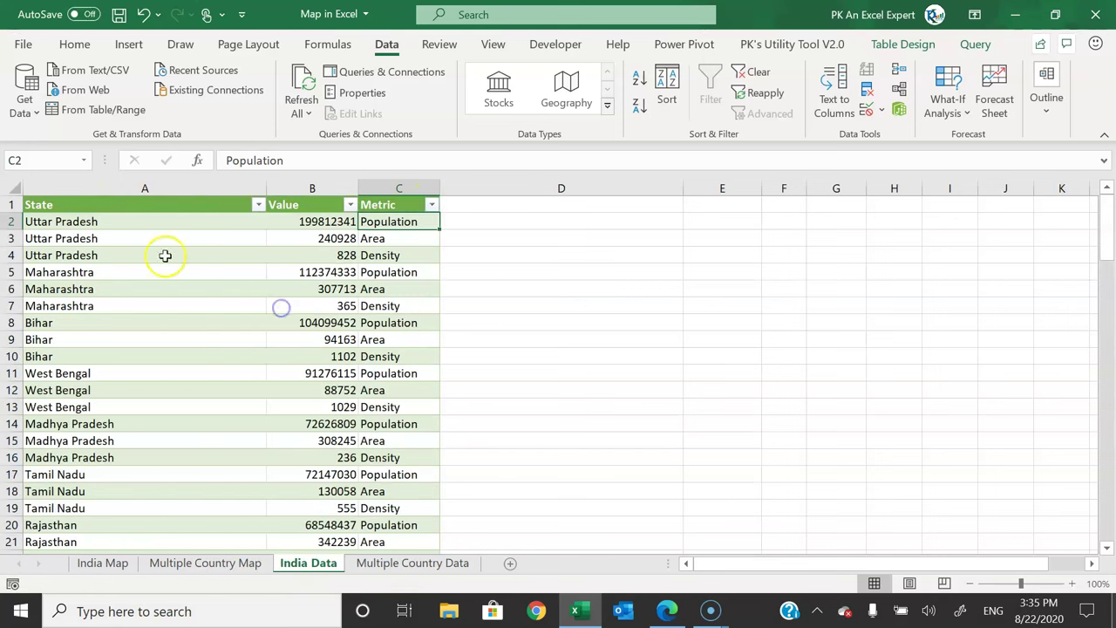
# - Examine how the State, Value and Metric columns hold Population, Area and Density rows per state, and check the Wikipedia source table
pyautogui.moveTo(92, 221); pyautogui.dragTo(68, 433)
pyautogui.moveTo(325, 225); pyautogui.dragTo(344, 407)
pyautogui.moveTo(384, 221); pyautogui.dragTo(88, 221)
pyautogui.click(402, 221)
pyautogui.click(404, 238)
pyautogui.click(399, 255)
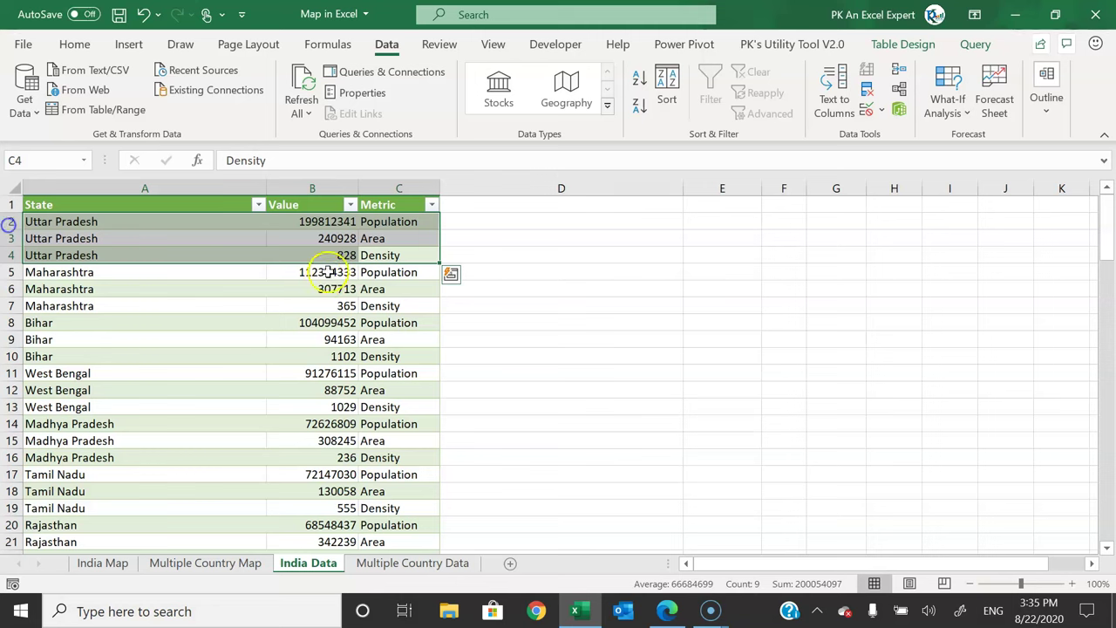
pyautogui.moveTo(393, 221); pyautogui.dragTo(392, 270)
pyautogui.moveTo(118, 223); pyautogui.dragTo(361, 400)
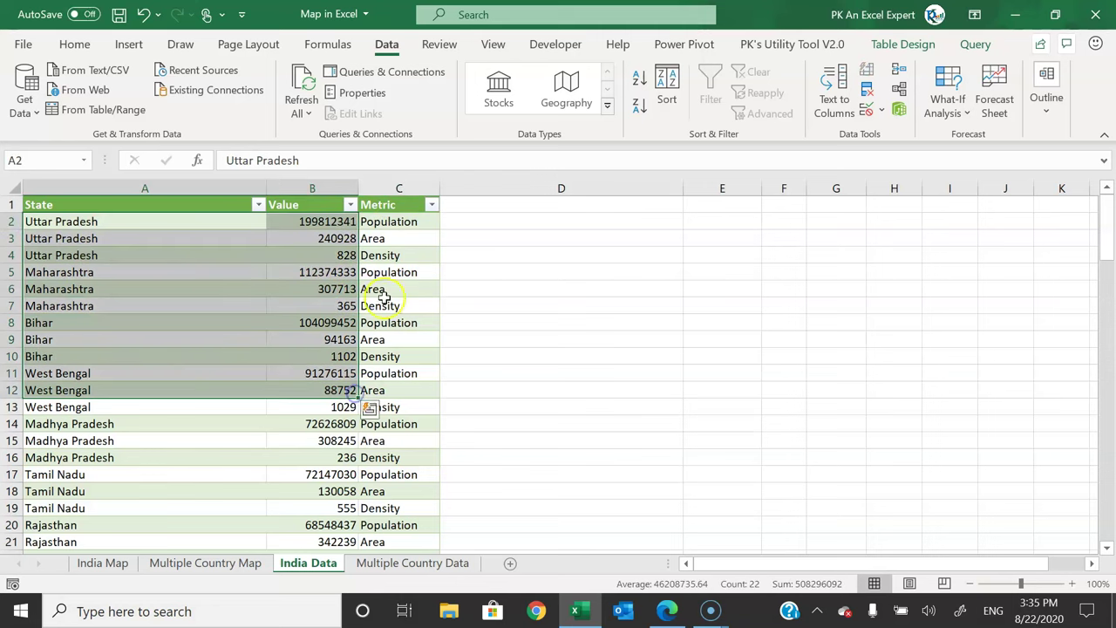
pyautogui.click(667, 610)
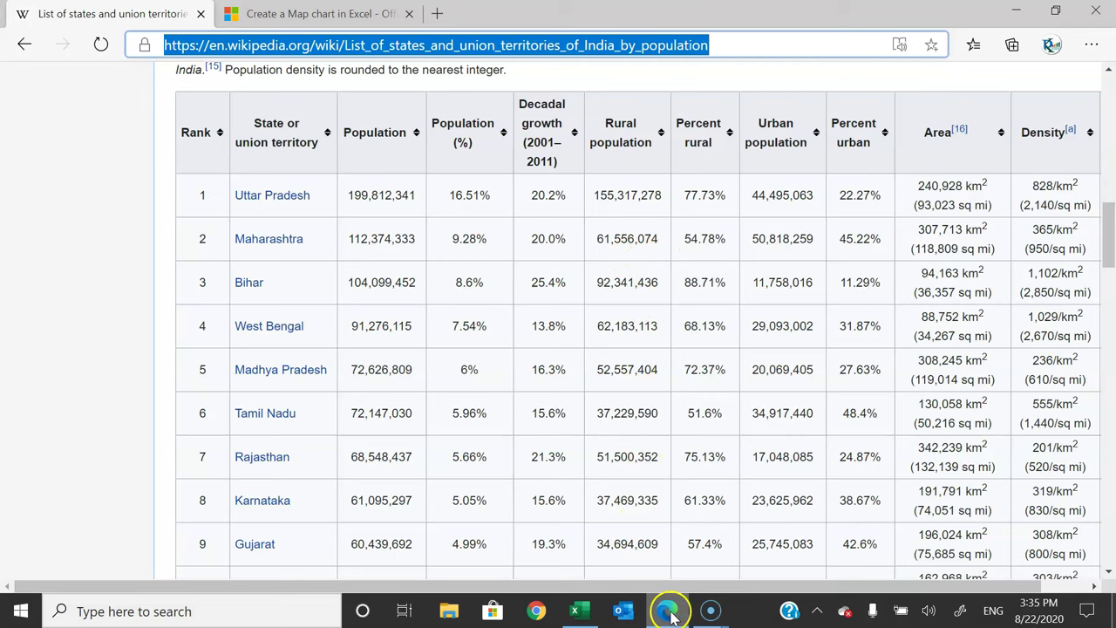
# - Return to the India Map sheet in Excel and create a new blank workbook
pyautogui.click(574, 610)
pyautogui.hotkey('ctrl', 'pageup')
pyautogui.hotkey('ctrl', 'pageup')
pyautogui.click(893, 256)
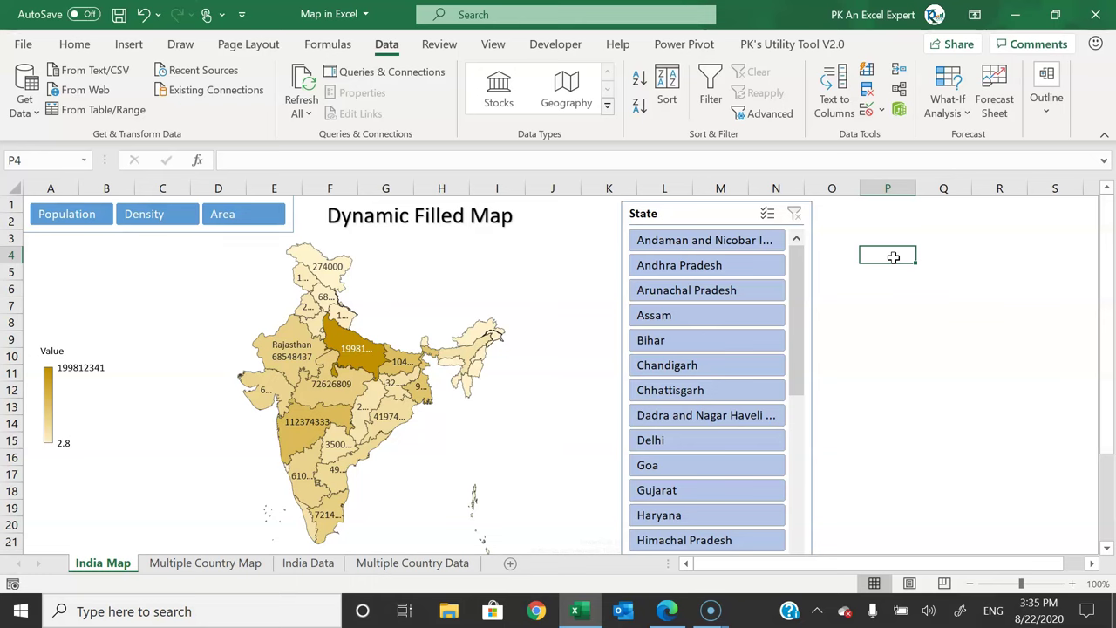
pyautogui.hotkey('ctrl', 'n')
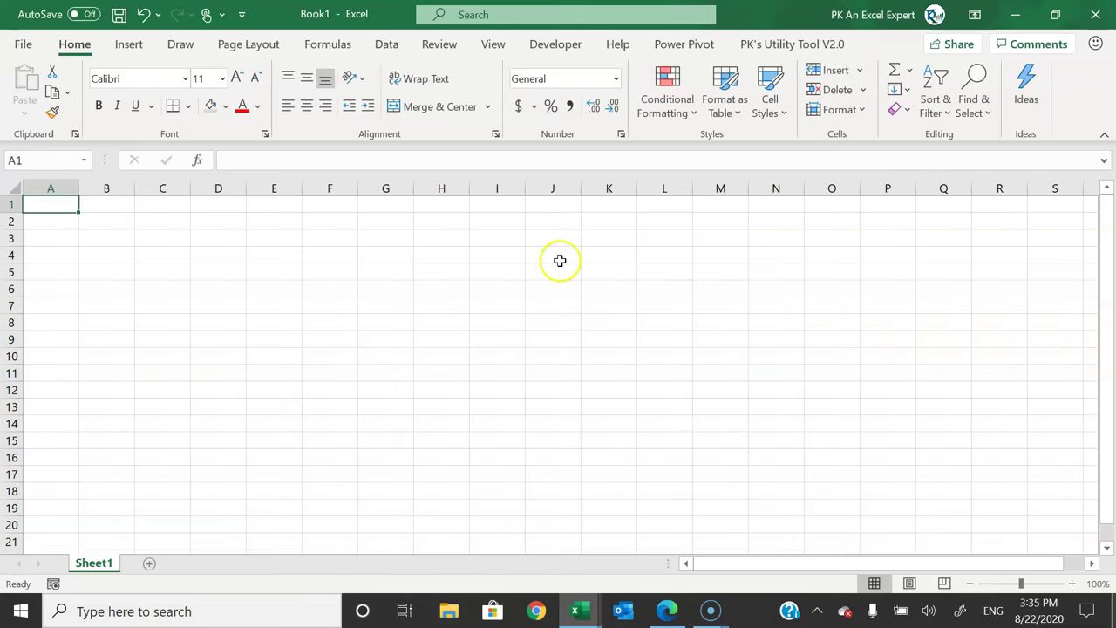
# - Copy the web address of Wikipedia's list of Indian states and union territories by population, and return to the blank Excel workbook
pyautogui.click(560, 259)
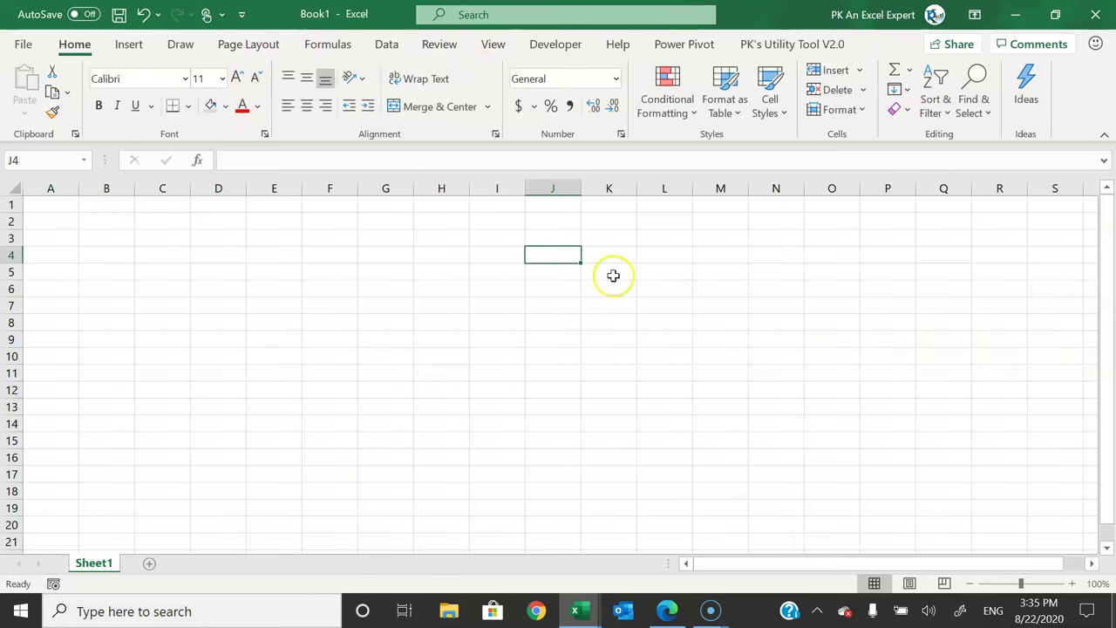
pyautogui.click(666, 610)
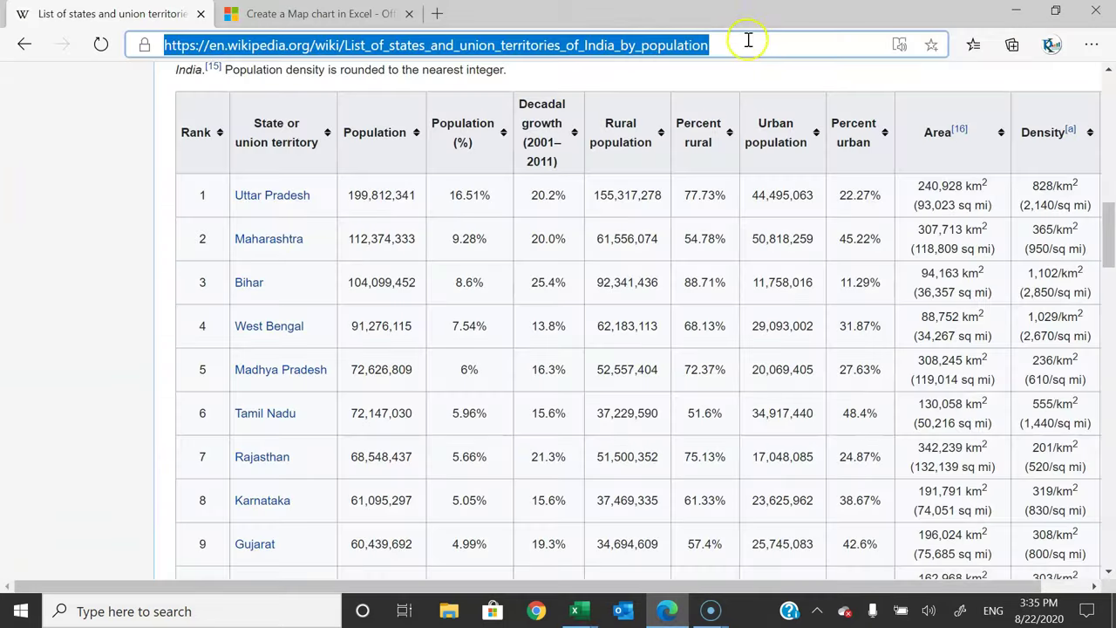
pyautogui.moveTo(747, 43); pyautogui.dragTo(178, 42)
pyautogui.hotkey('alt', 'Tab')
pyautogui.click(255, 241)
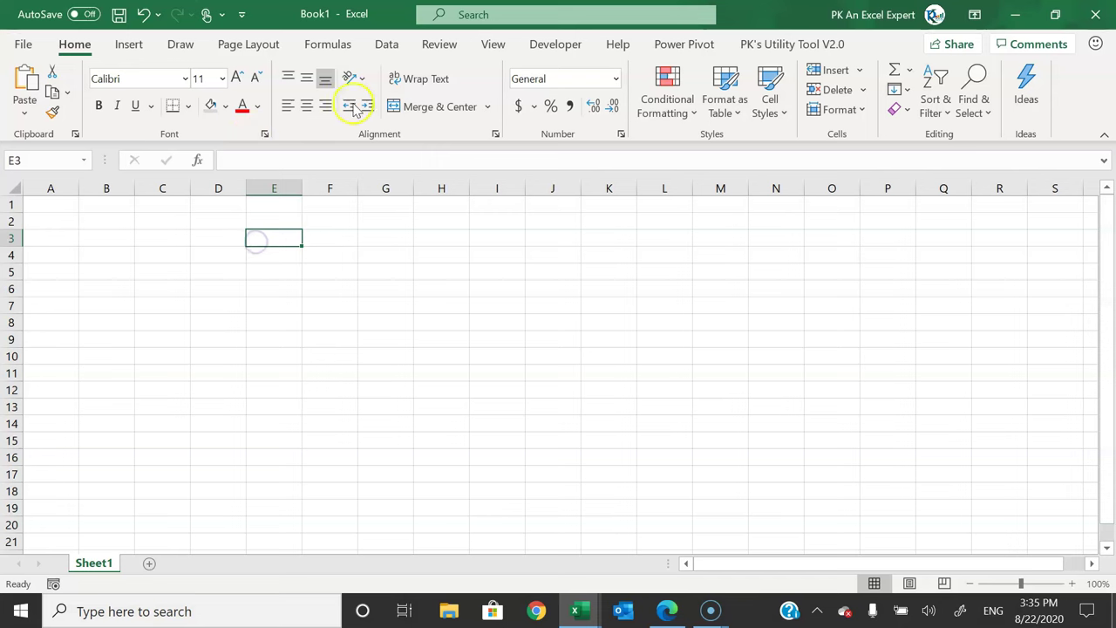
pyautogui.click(392, 49)
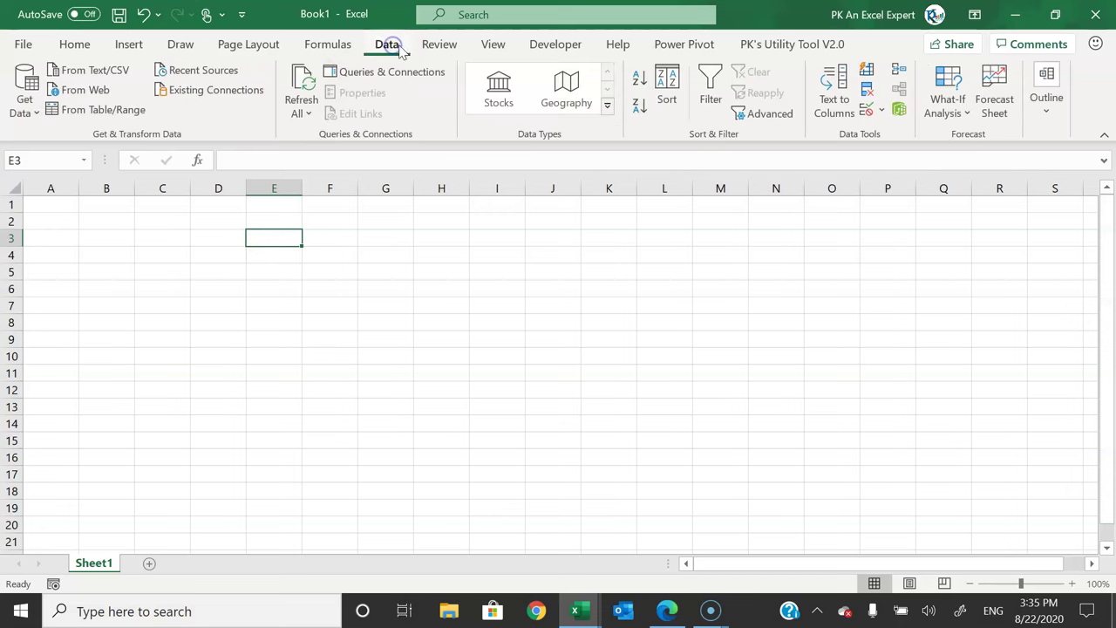
pyautogui.click(37, 112)
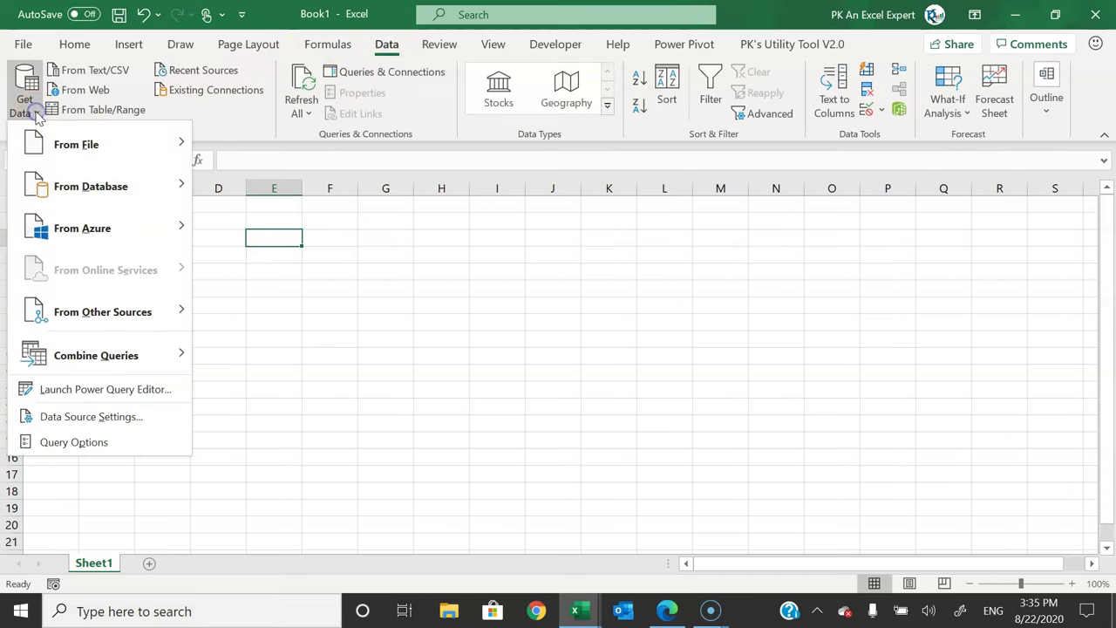
pyautogui.click(122, 330)
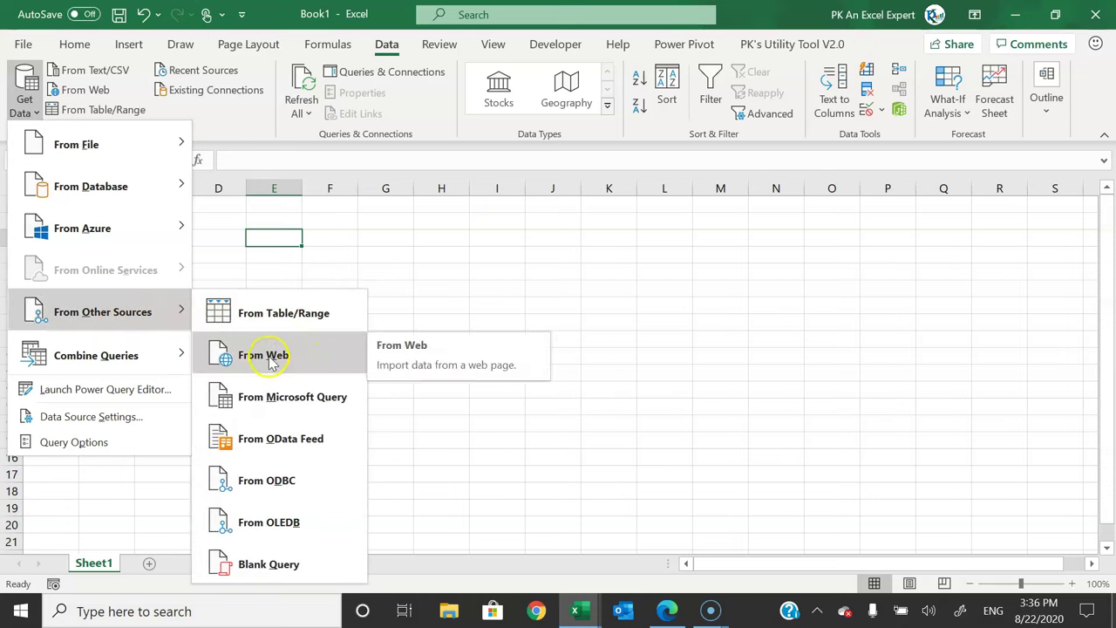
pyautogui.click(274, 357)
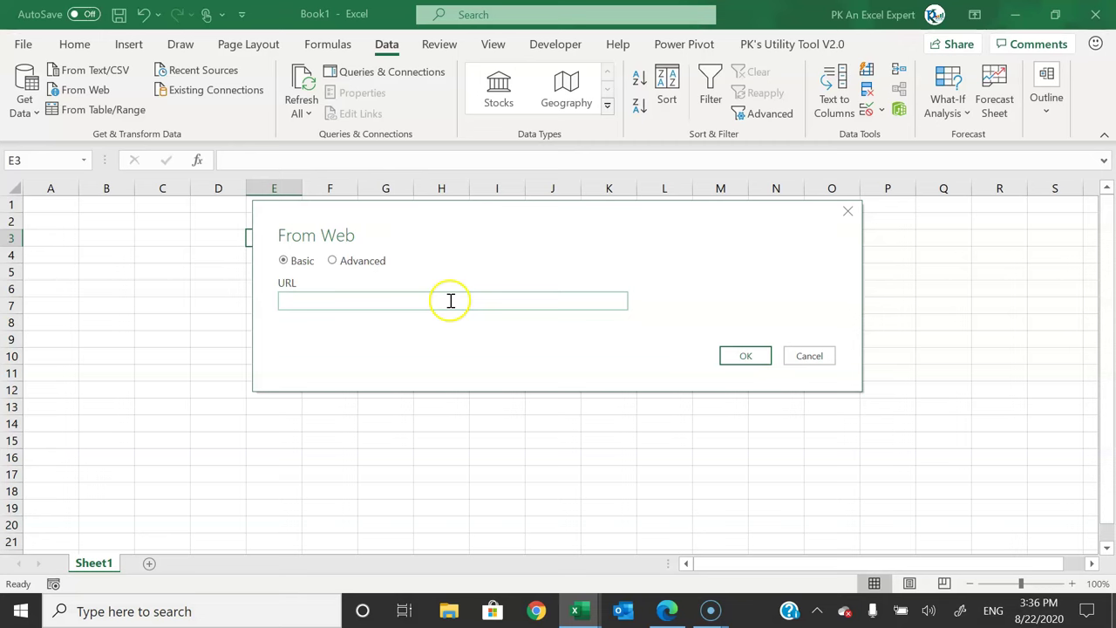
pyautogui.write('https://en.wikipedia.org/wiki/List_of_states_and_union_territories_of_India_by_population')
pyautogui.click(745, 356)
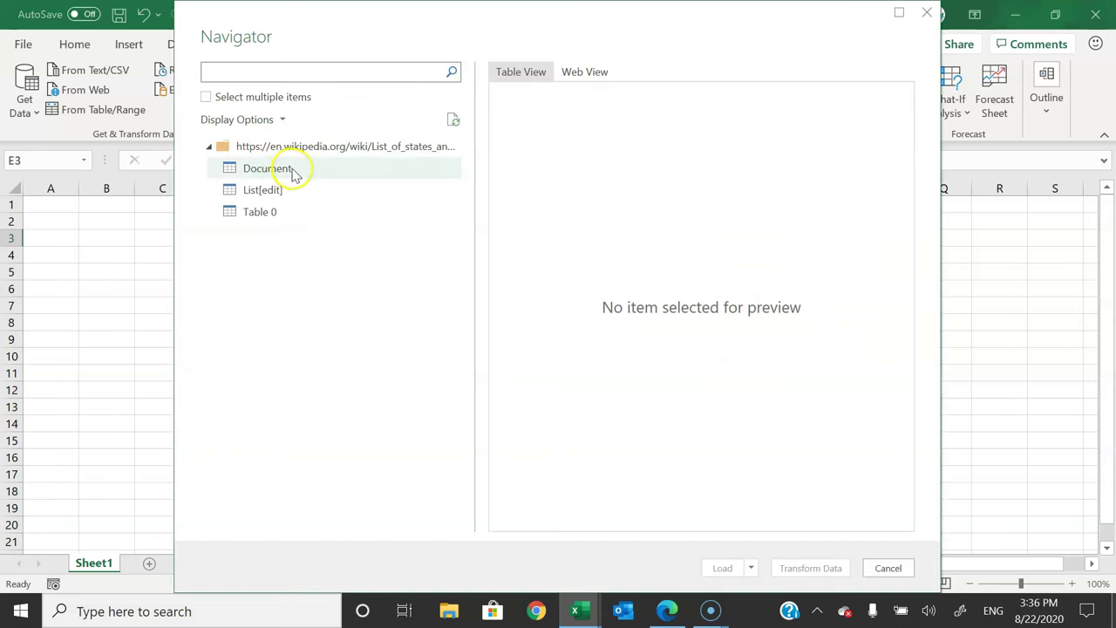
# - Preview the Document and List[edit] items found on the page and open List[edit] for transformation in Power Query Editor
pyautogui.click(273, 175)
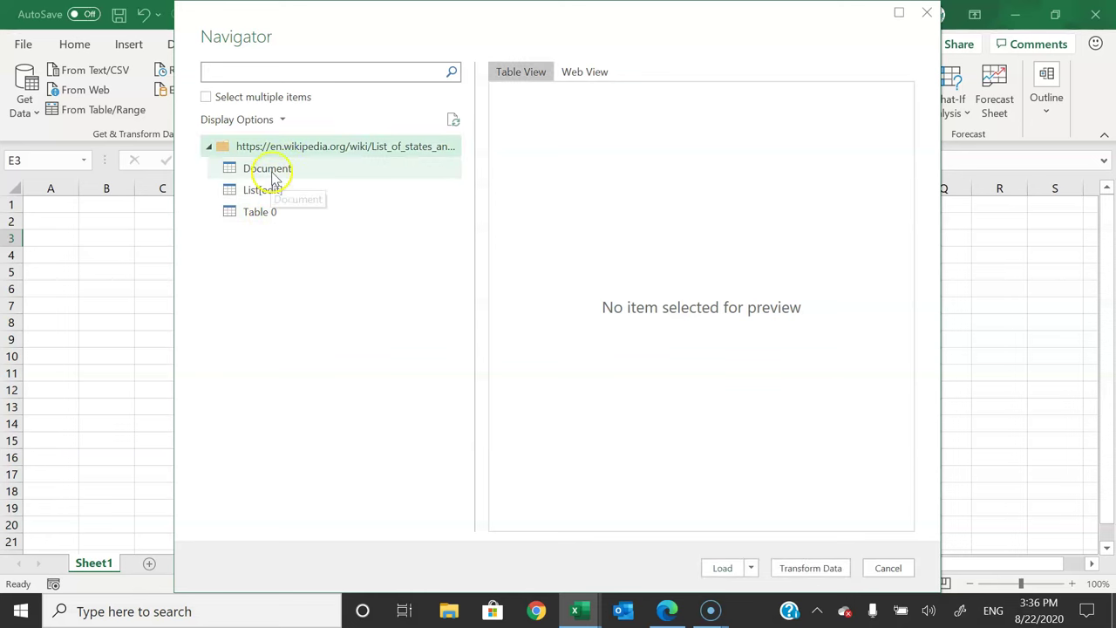
pyautogui.click(274, 174)
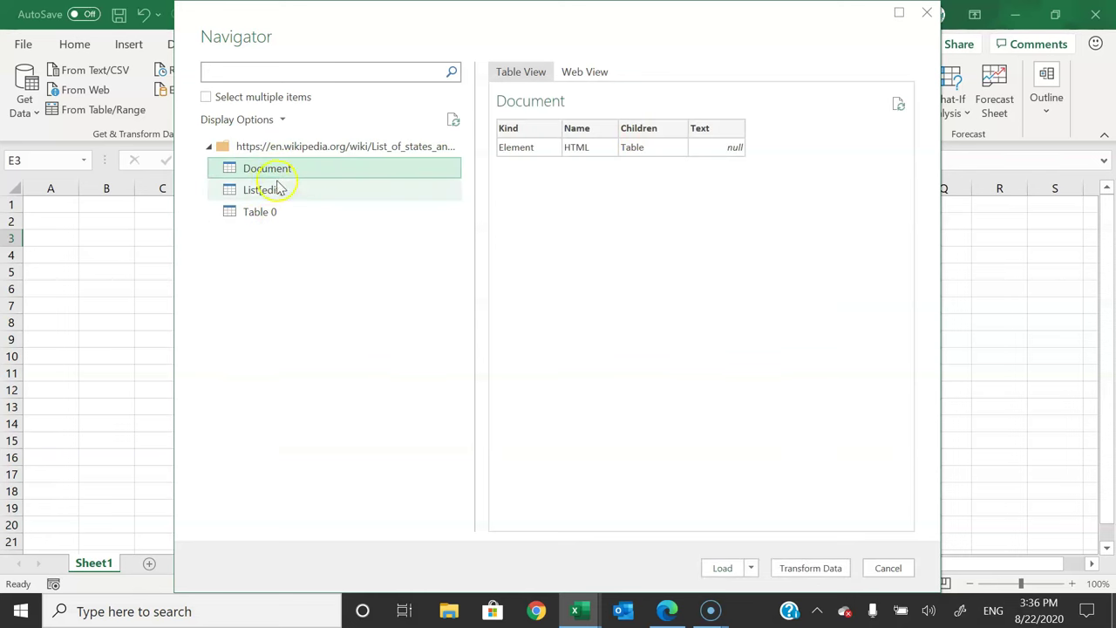
pyautogui.click(262, 194)
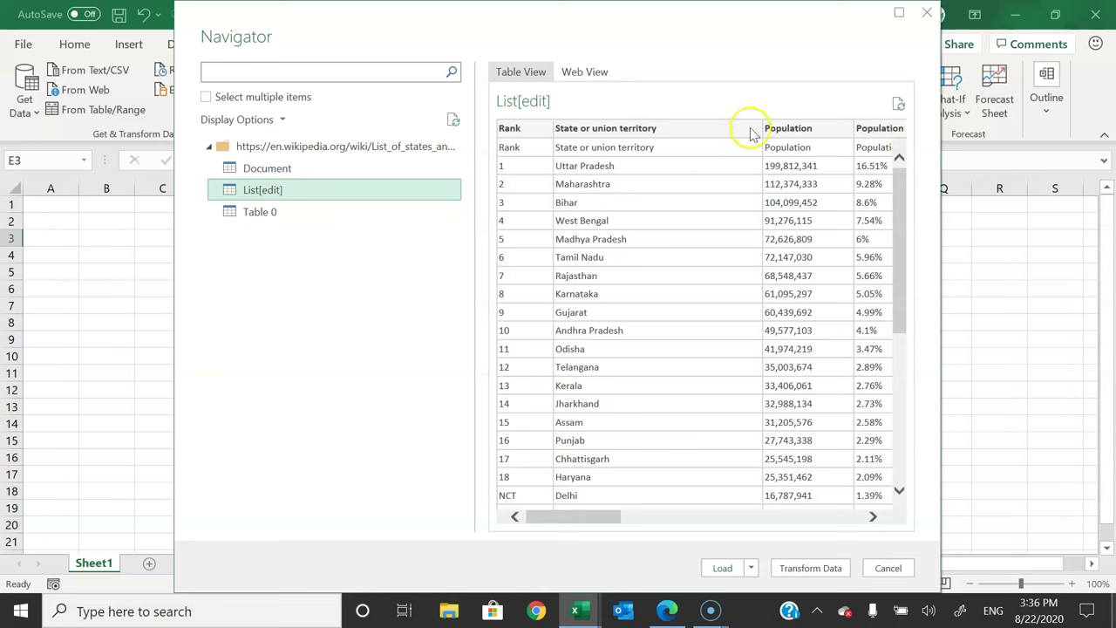
pyautogui.click(810, 568)
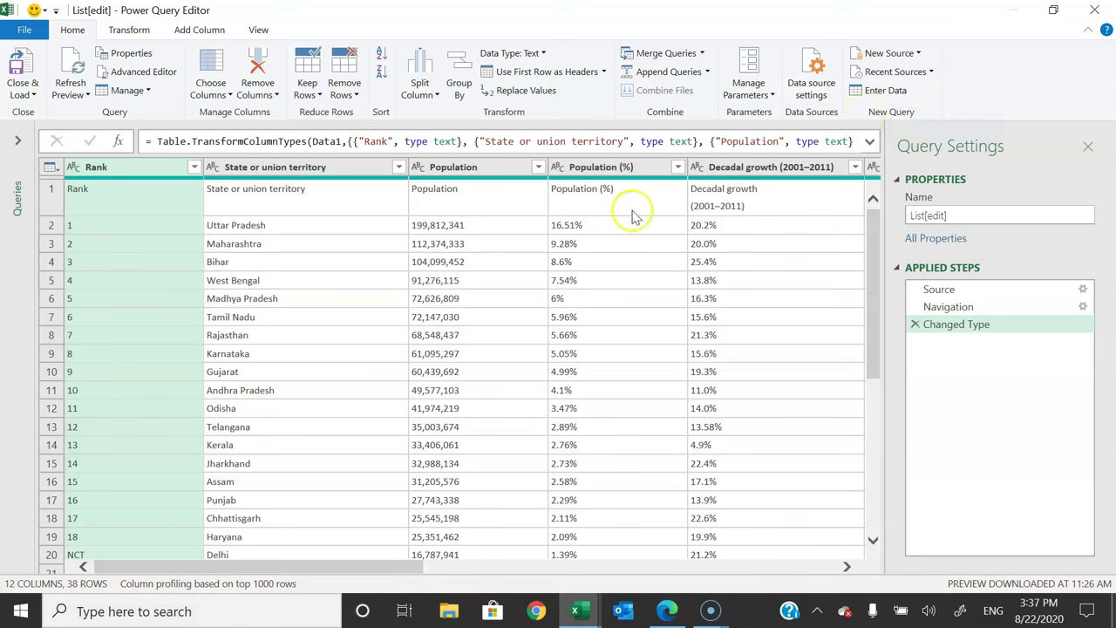
# - Promote the first row of the List[edit] query to column headers
pyautogui.click(56, 194)
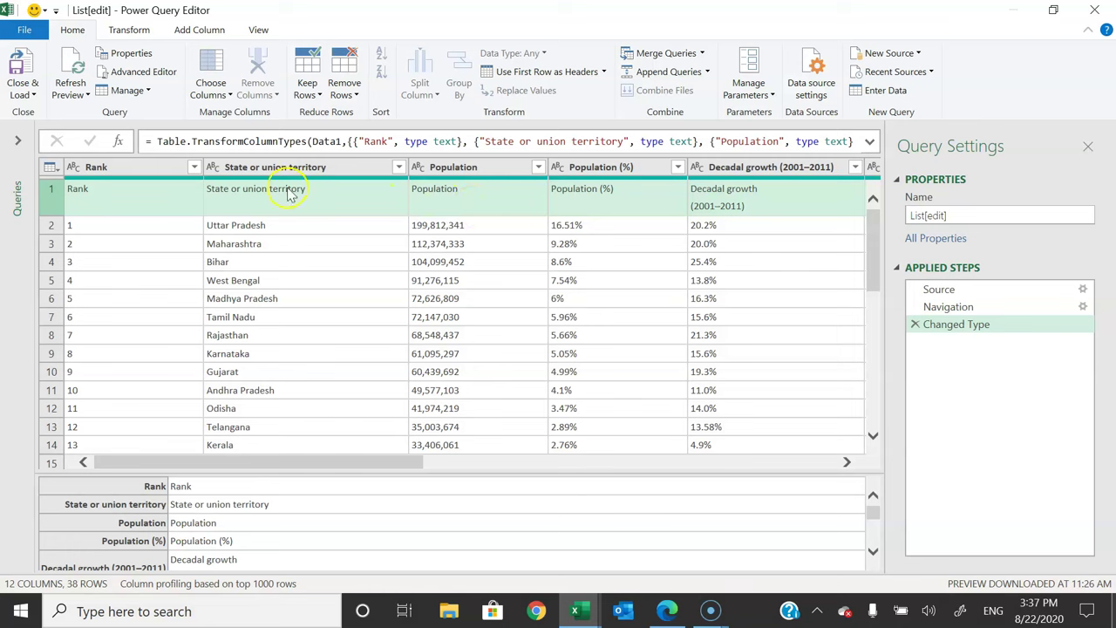
pyautogui.click(73, 29)
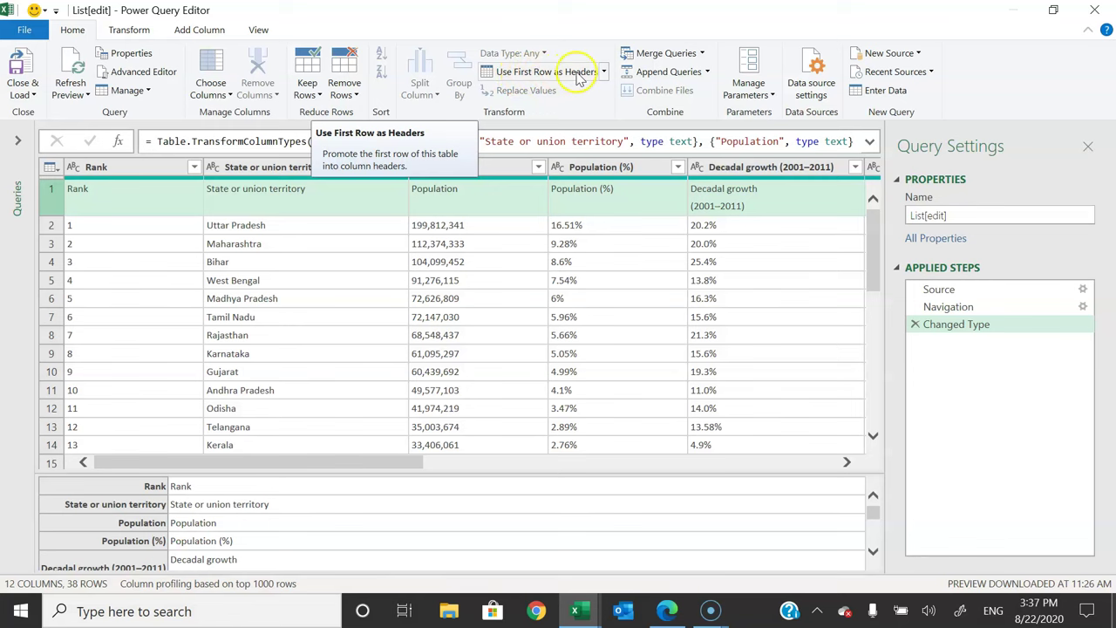
pyautogui.click(575, 76)
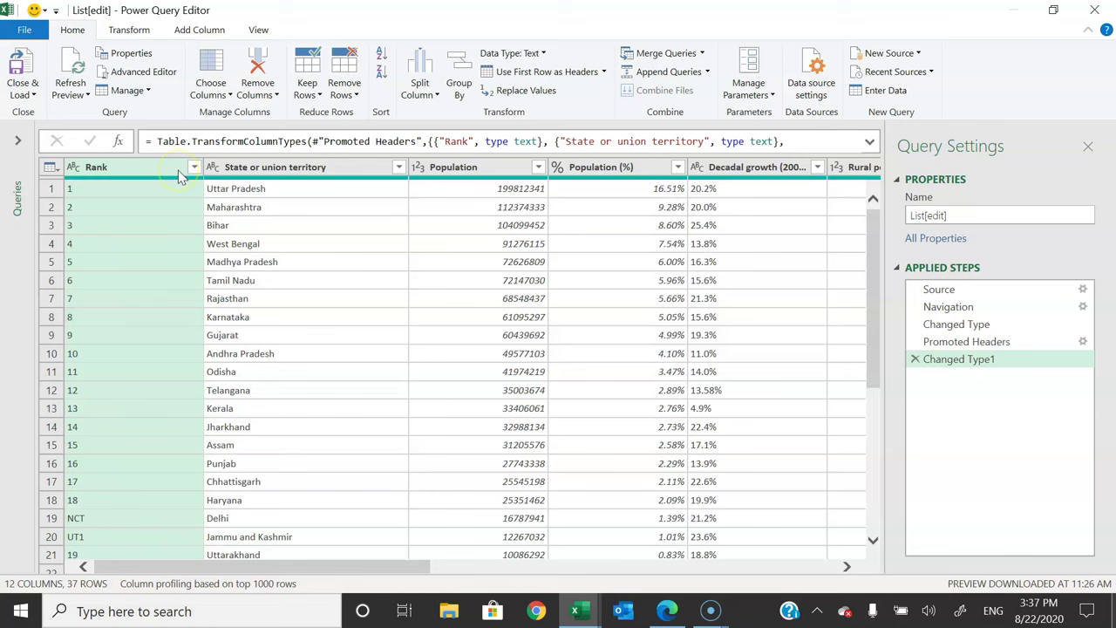
# - Examine the State or union territory, Population, Area and Density columns across the width of the query table
pyautogui.press('Right')
pyautogui.press('Right')
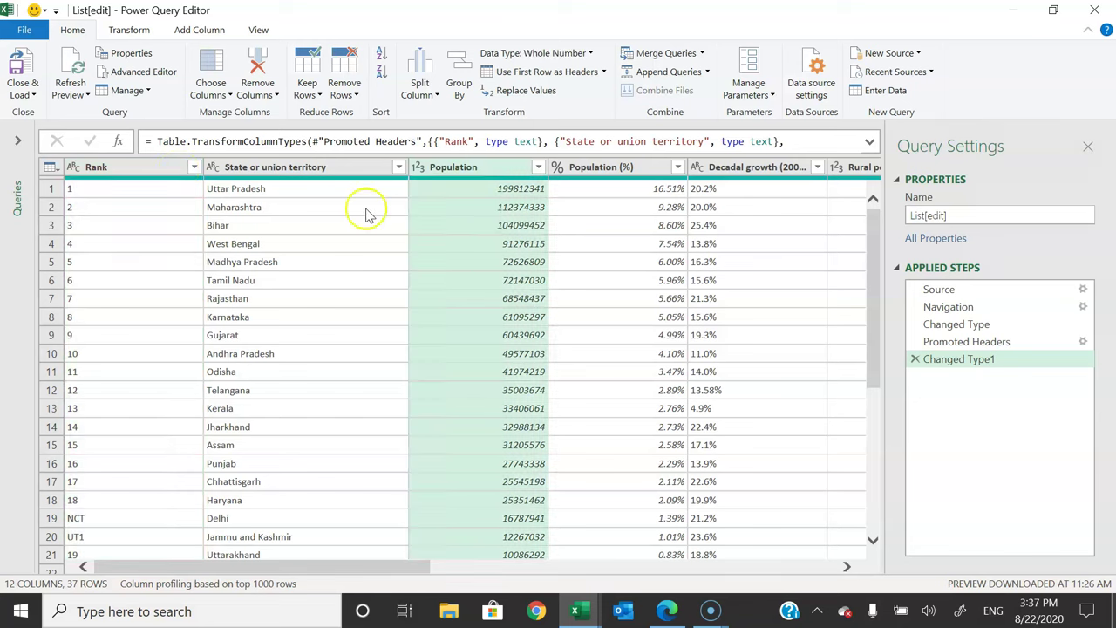
pyautogui.click(293, 170)
pyautogui.click(471, 167)
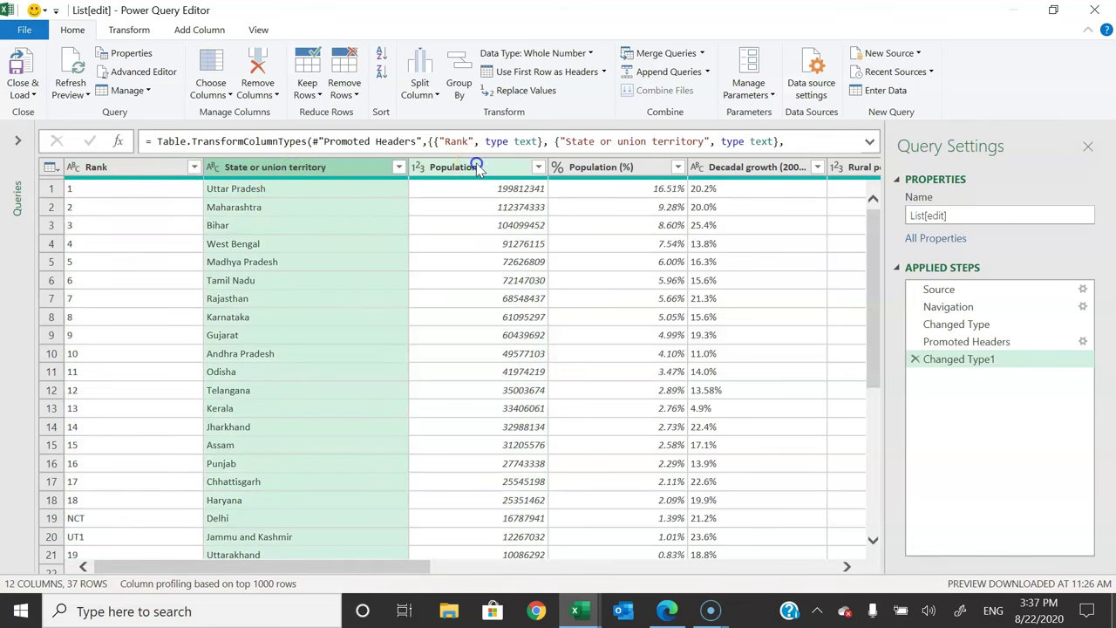
pyautogui.moveTo(378, 567); pyautogui.dragTo(738, 573)
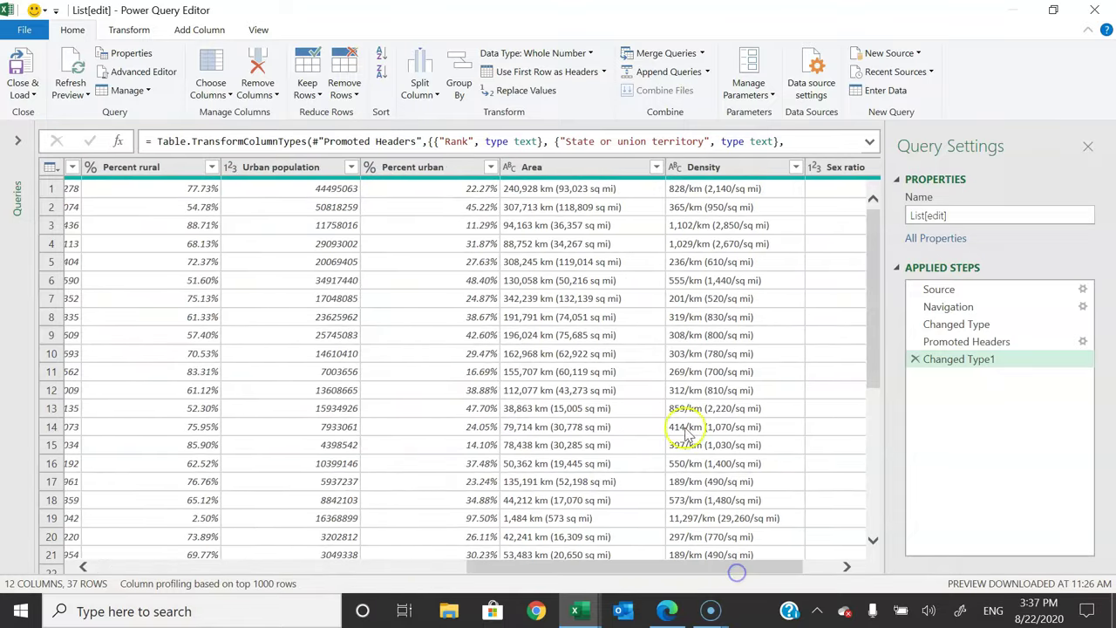
pyautogui.click(583, 170)
pyautogui.click(735, 173)
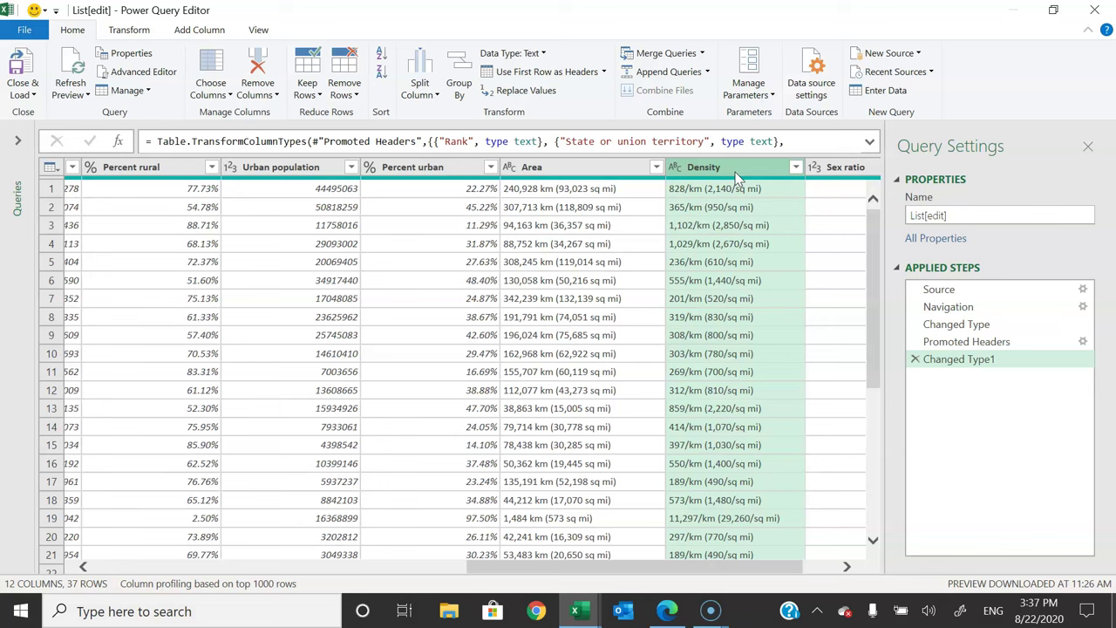
pyautogui.moveTo(595, 567); pyautogui.dragTo(167, 562)
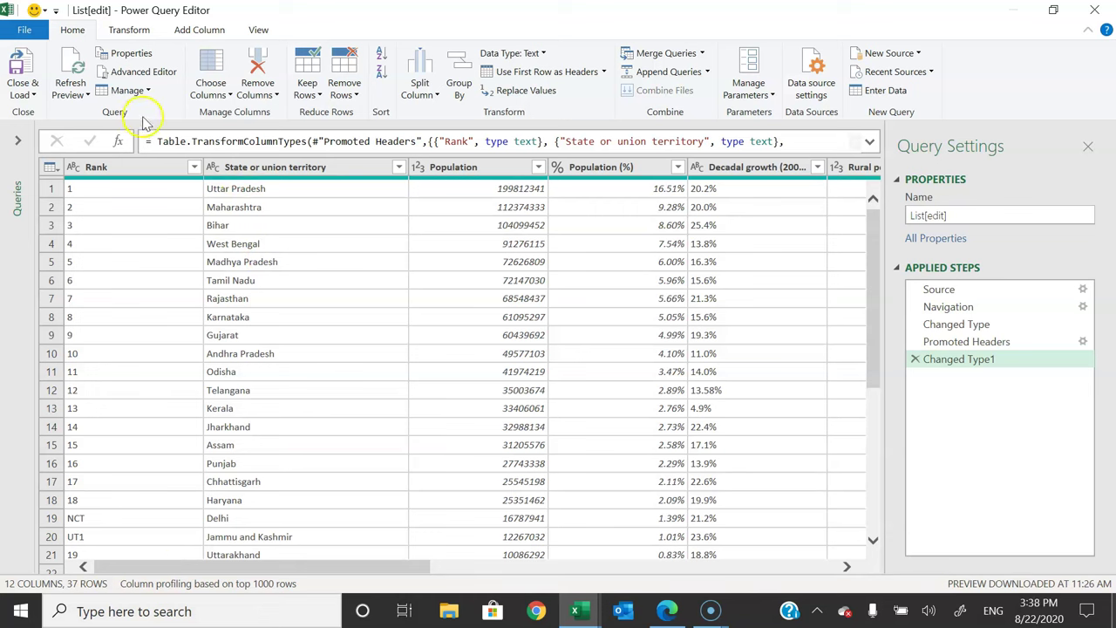
# - Keep only the State or union territory, Population, Area and Density columns in the query
pyautogui.click(218, 68)
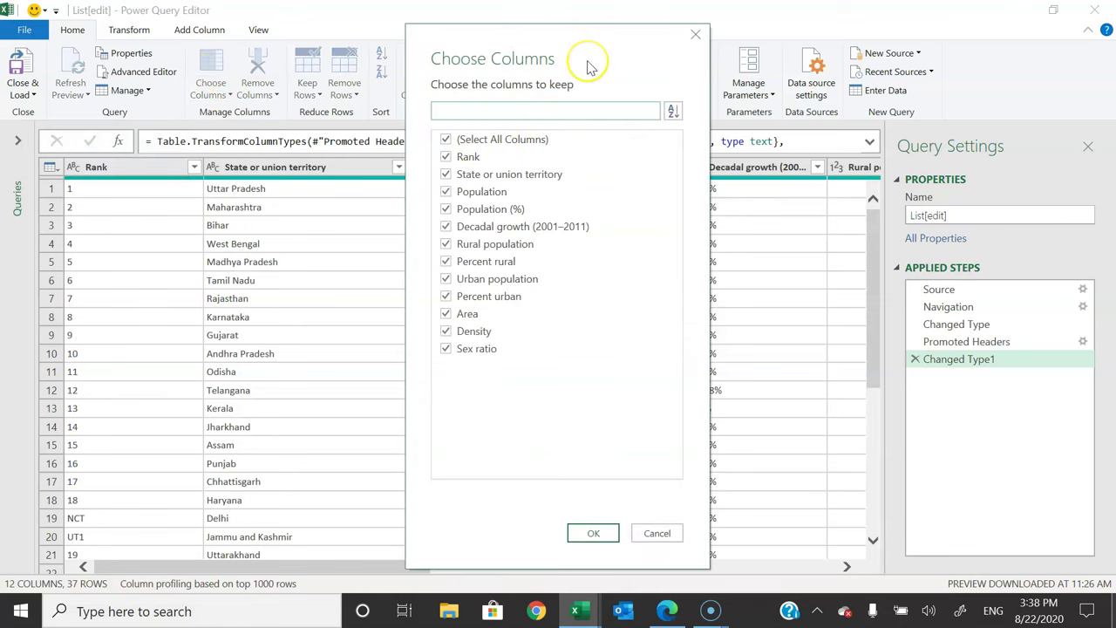
pyautogui.click(446, 139)
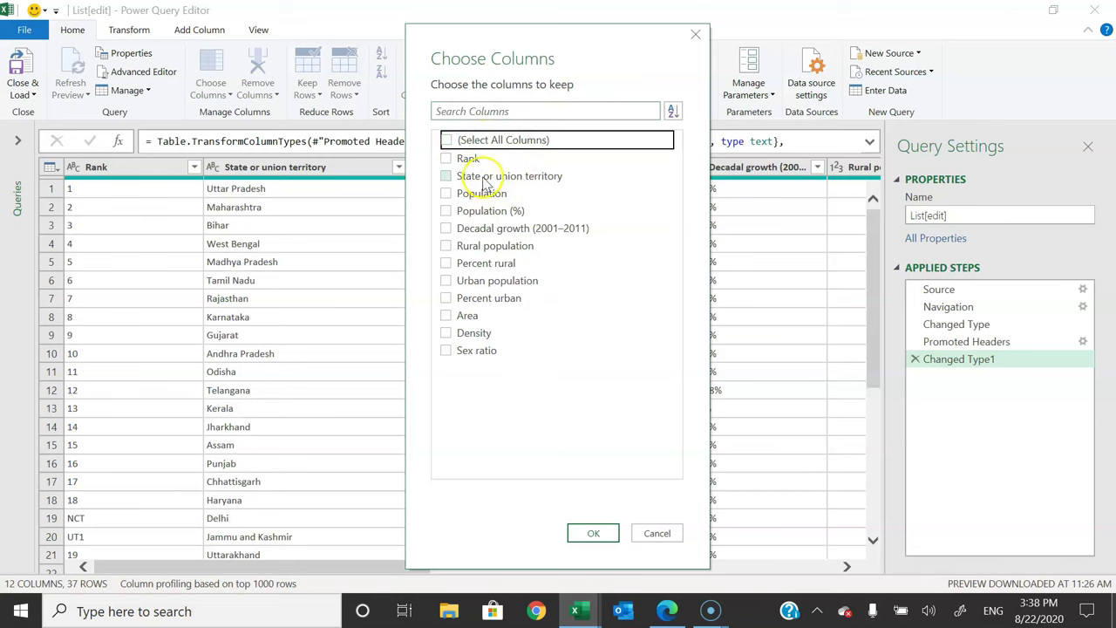
pyautogui.click(488, 175)
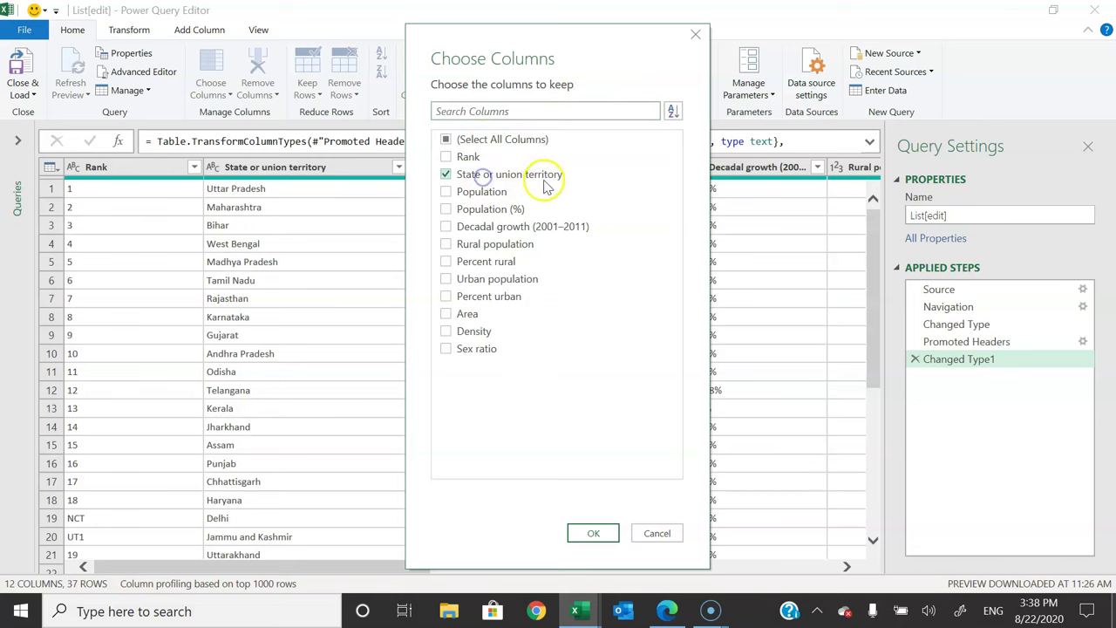
pyautogui.click(482, 193)
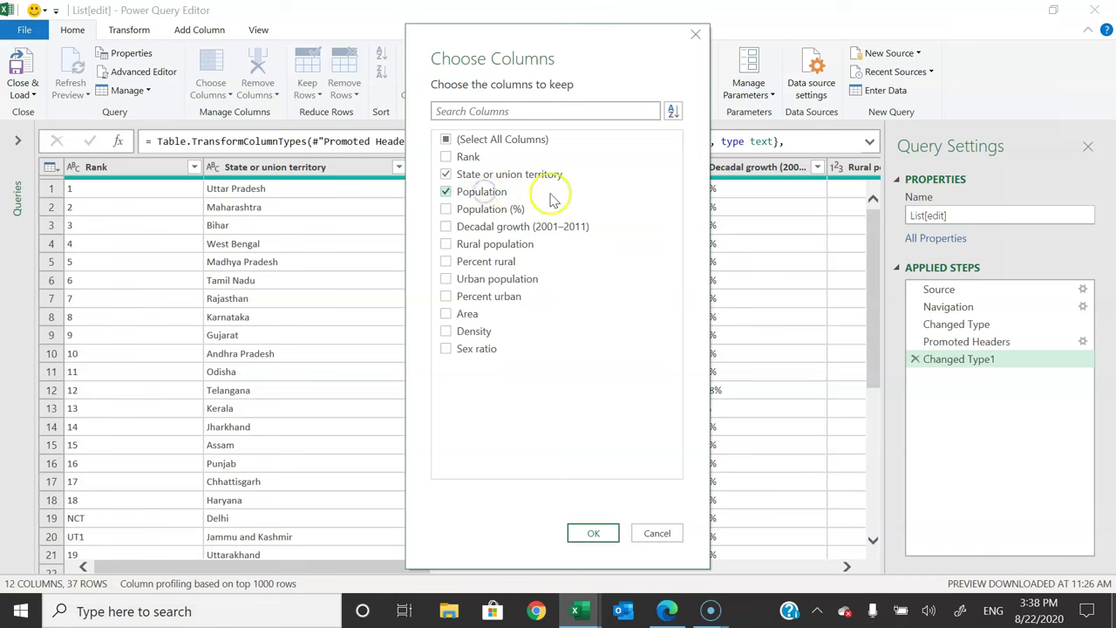
pyautogui.click(464, 315)
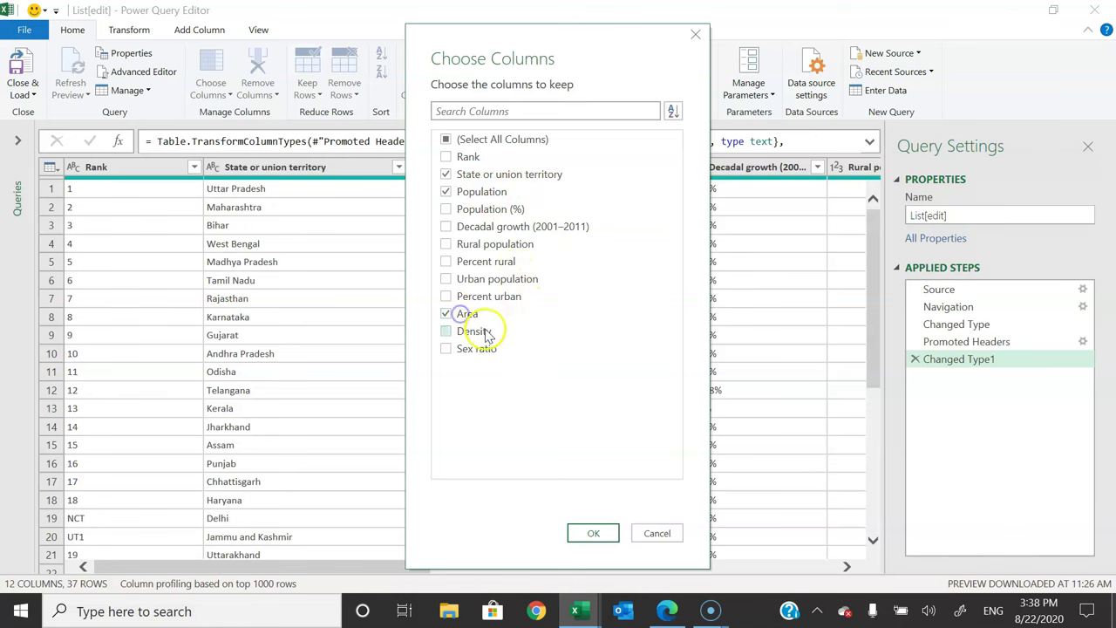
pyautogui.click(471, 331)
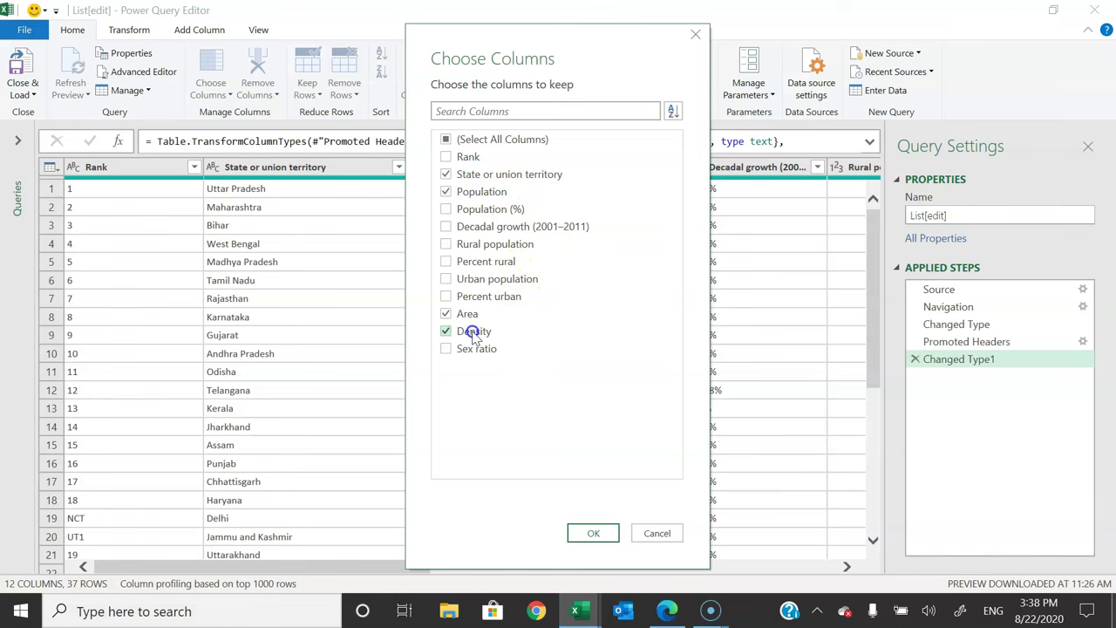
pyautogui.click(602, 538)
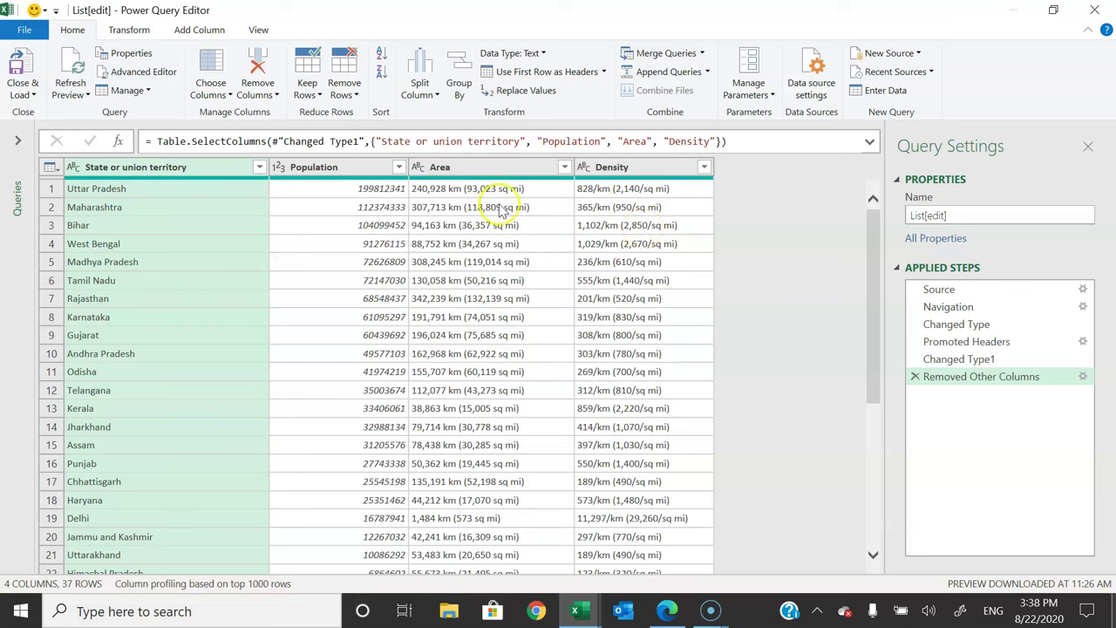
# - Check the text format of the first Area value, and extract the text before the delimiter "k" throughout the Area column
pyautogui.keyDown('ctrl'); pyautogui.click(492, 169); pyautogui.keyUp('ctrl')
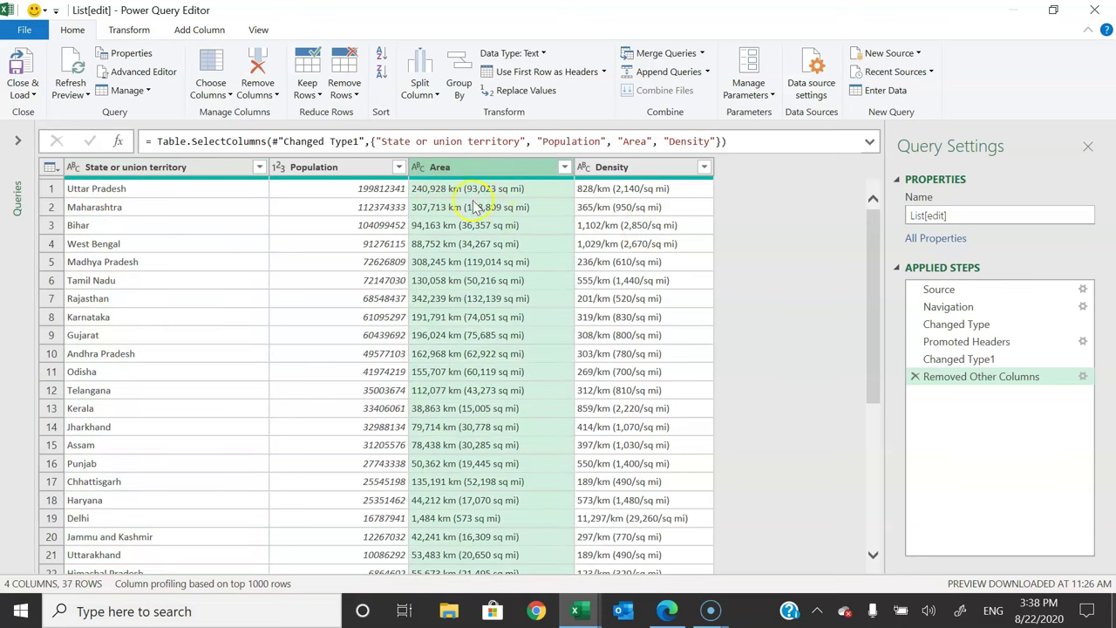
pyautogui.click(466, 189)
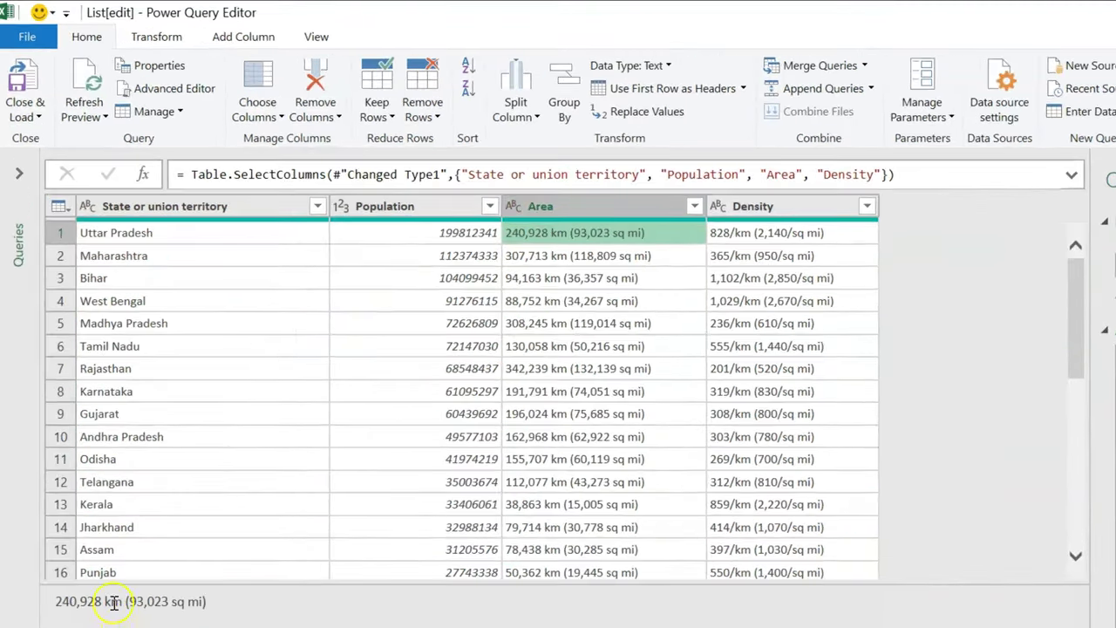
pyautogui.moveTo(79, 598); pyautogui.dragTo(259, 593)
pyautogui.click(259, 593)
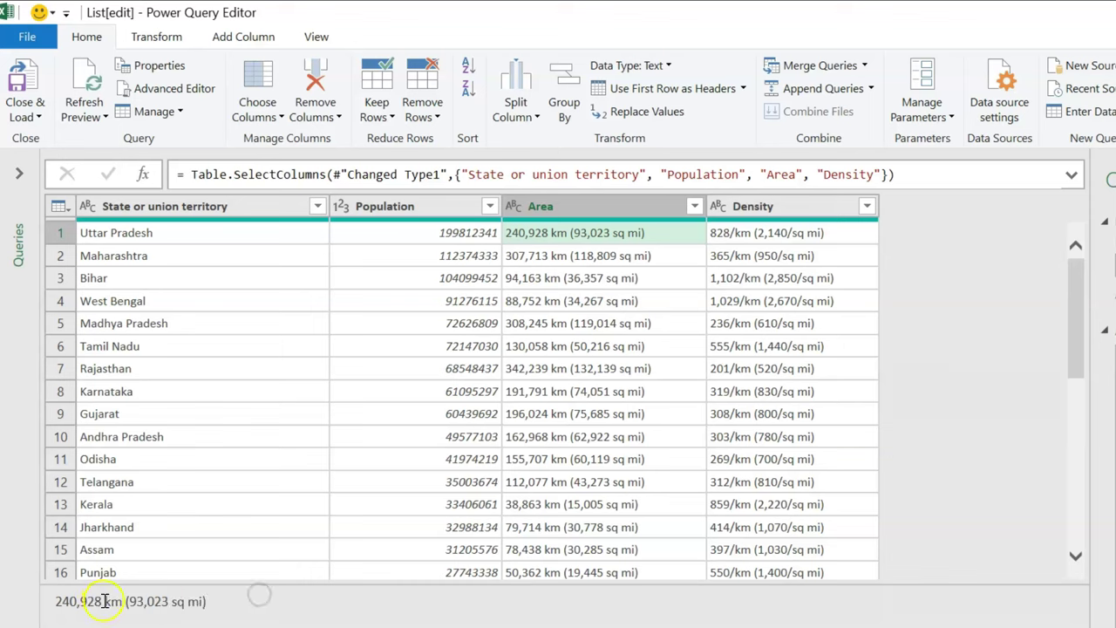
pyautogui.doubleClick(71, 600)
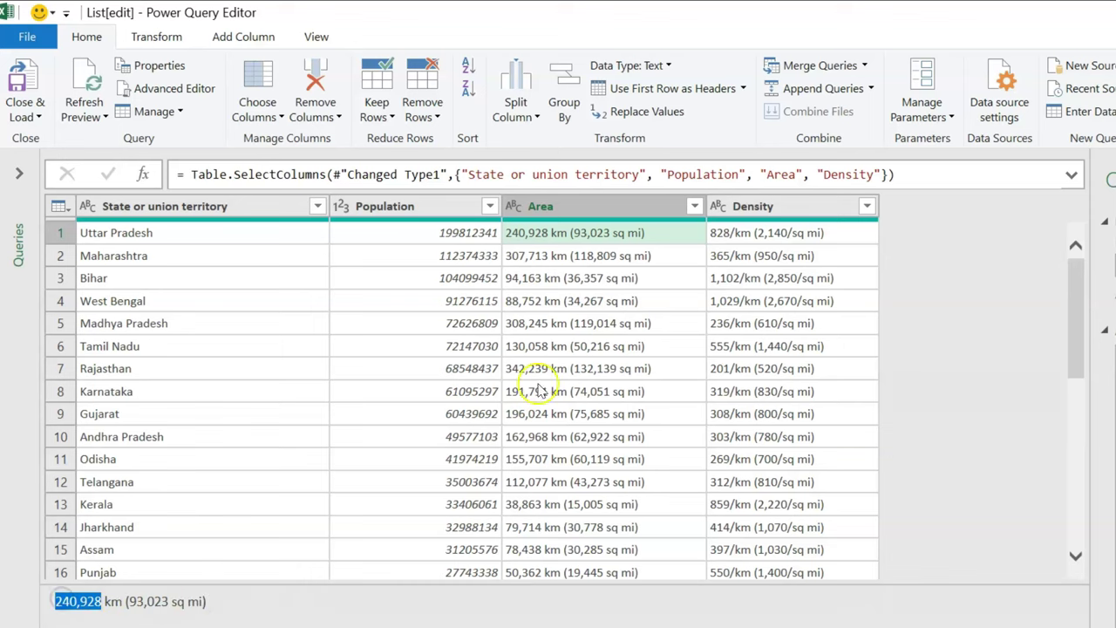
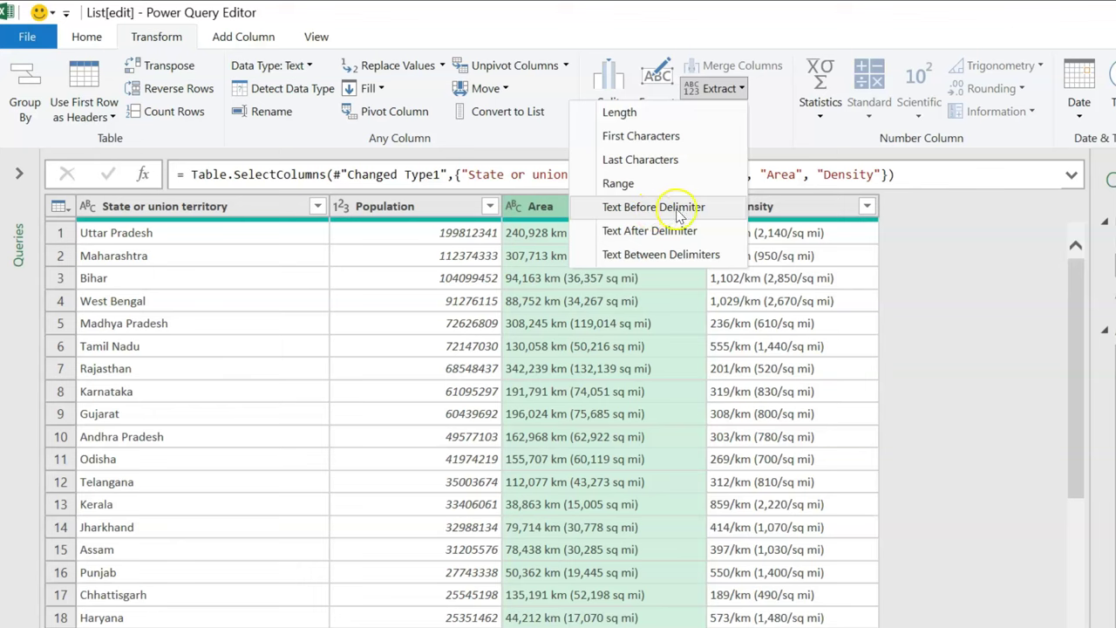
pyautogui.click(688, 213)
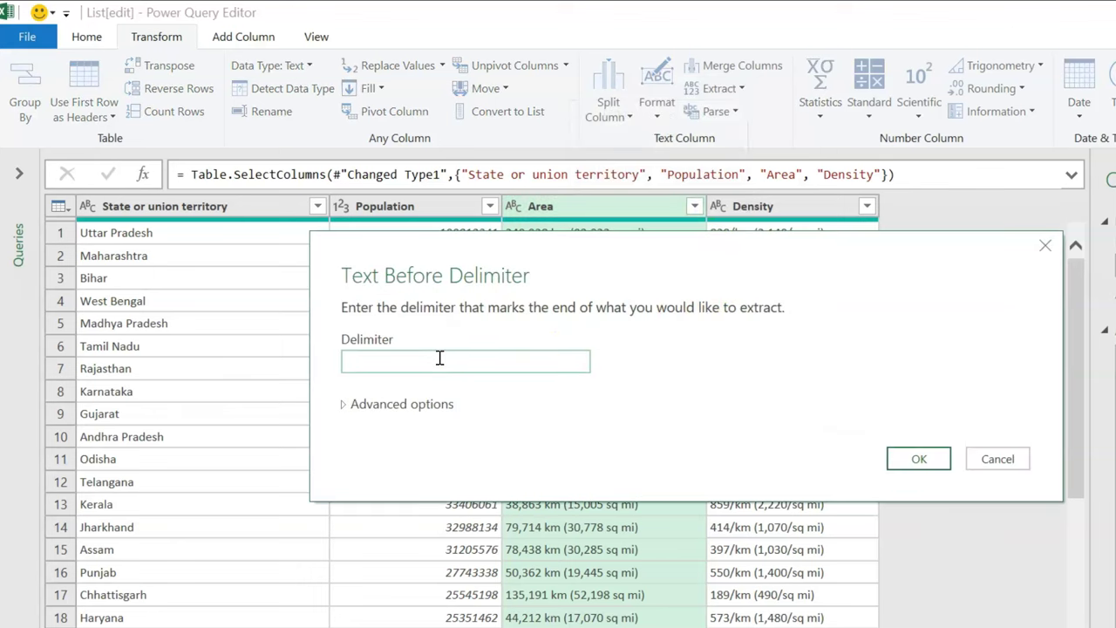
pyautogui.write('k')
pyautogui.click(921, 460)
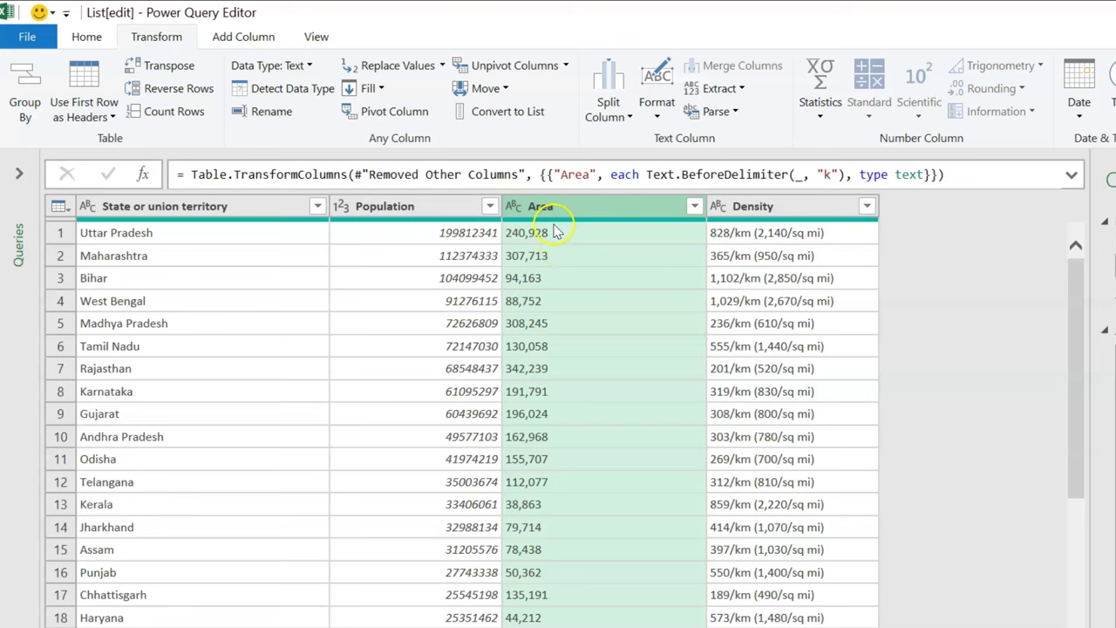
pyautogui.scroll(-3, 580, 436)
pyautogui.scroll(3, 580, 438)
# - Check the text format of the first Density value, and extract the text before the delimiter "/" throughout the Density column
pyautogui.click(761, 209)
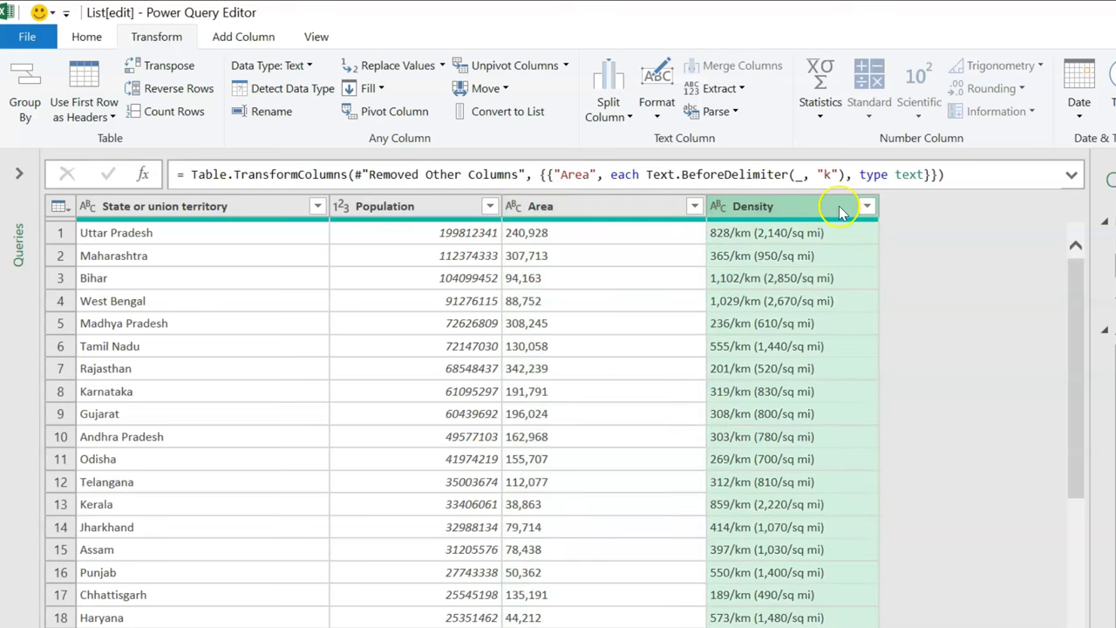
pyautogui.click(735, 236)
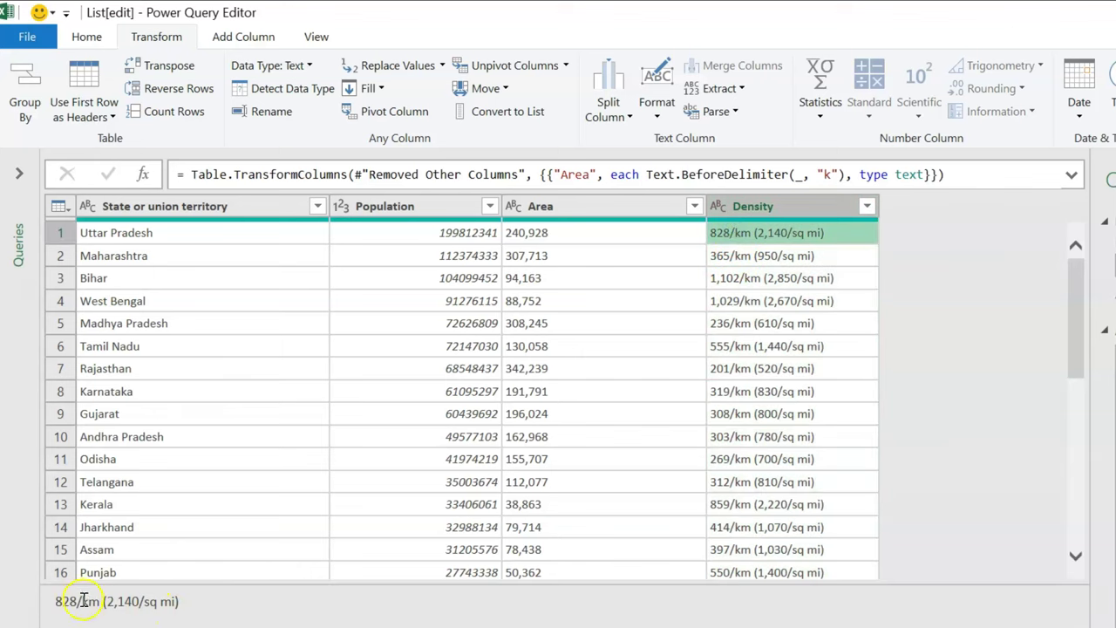
pyautogui.moveTo(78, 598); pyautogui.dragTo(46, 598)
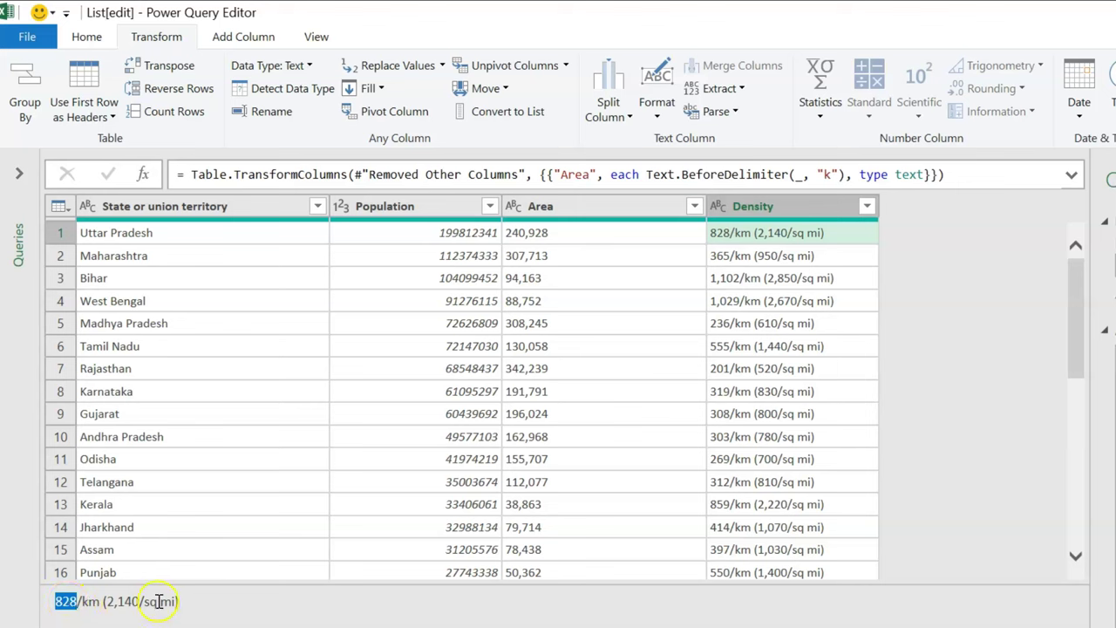
pyautogui.click(755, 207)
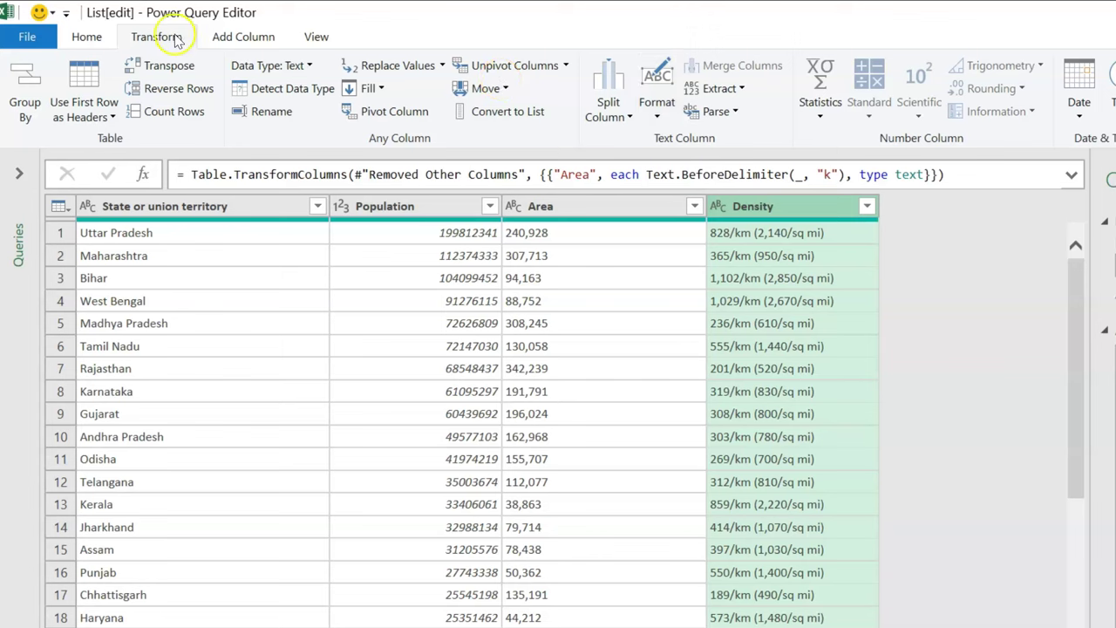
pyautogui.click(741, 89)
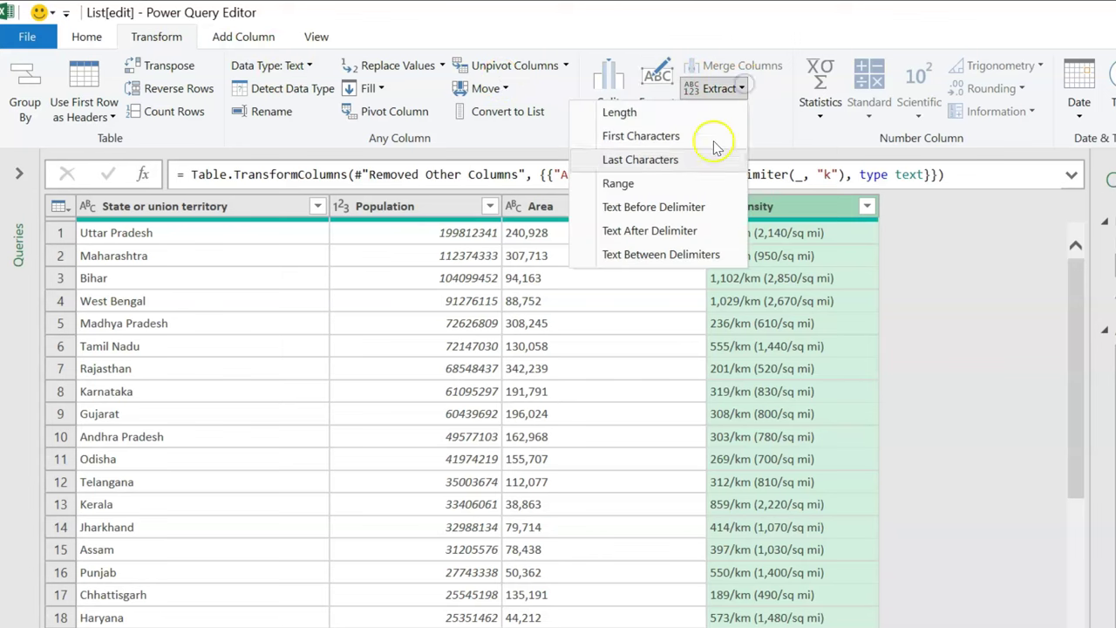
pyautogui.click(708, 213)
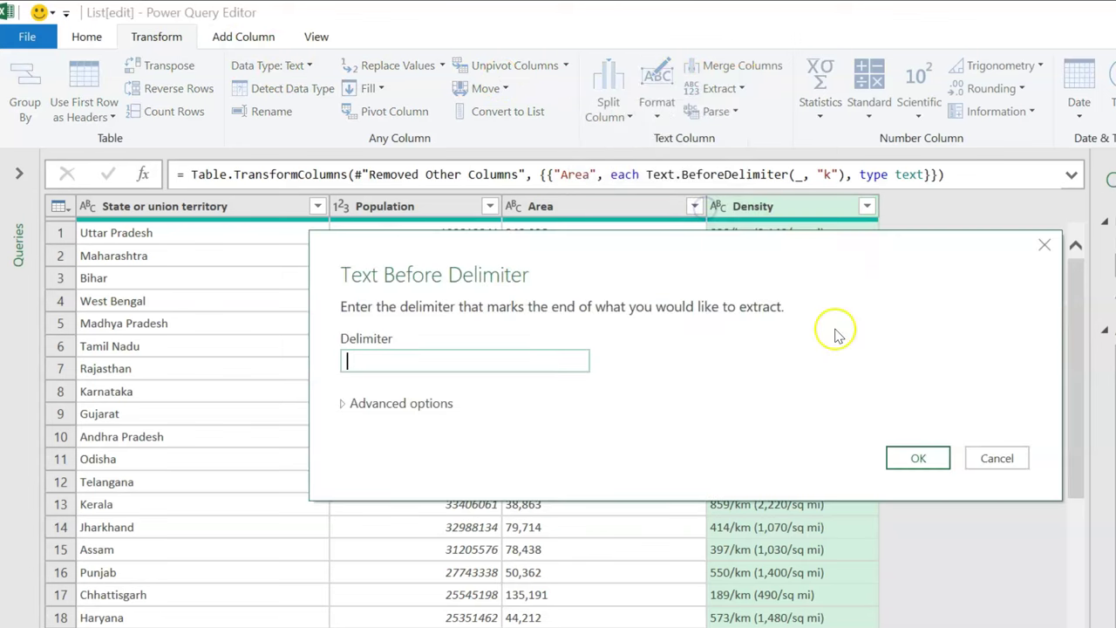
pyautogui.click(461, 364)
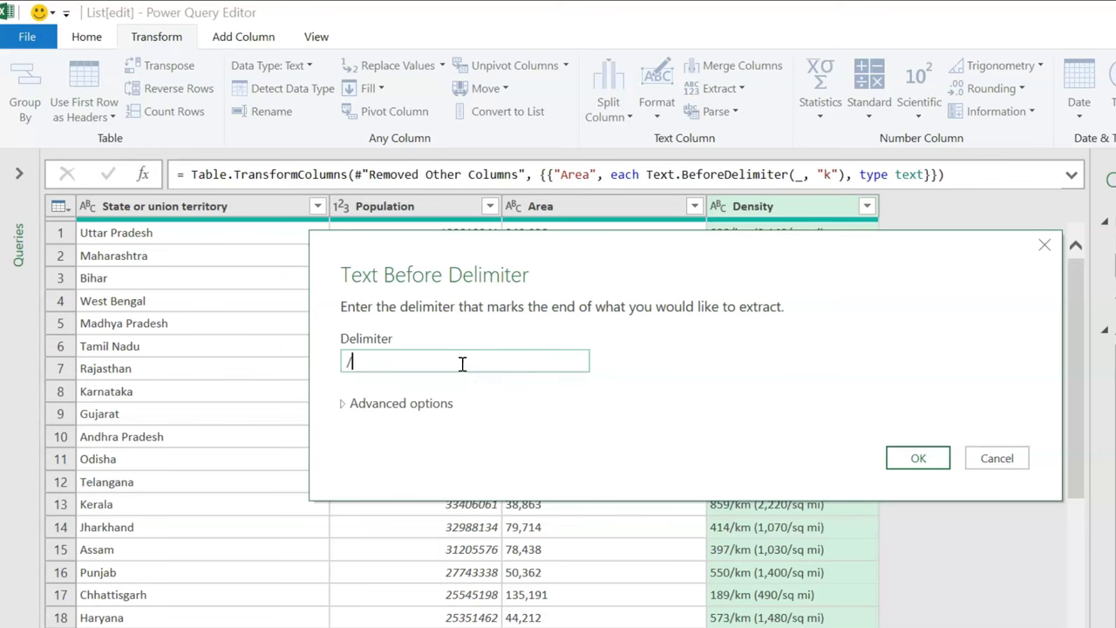
pyautogui.click(919, 458)
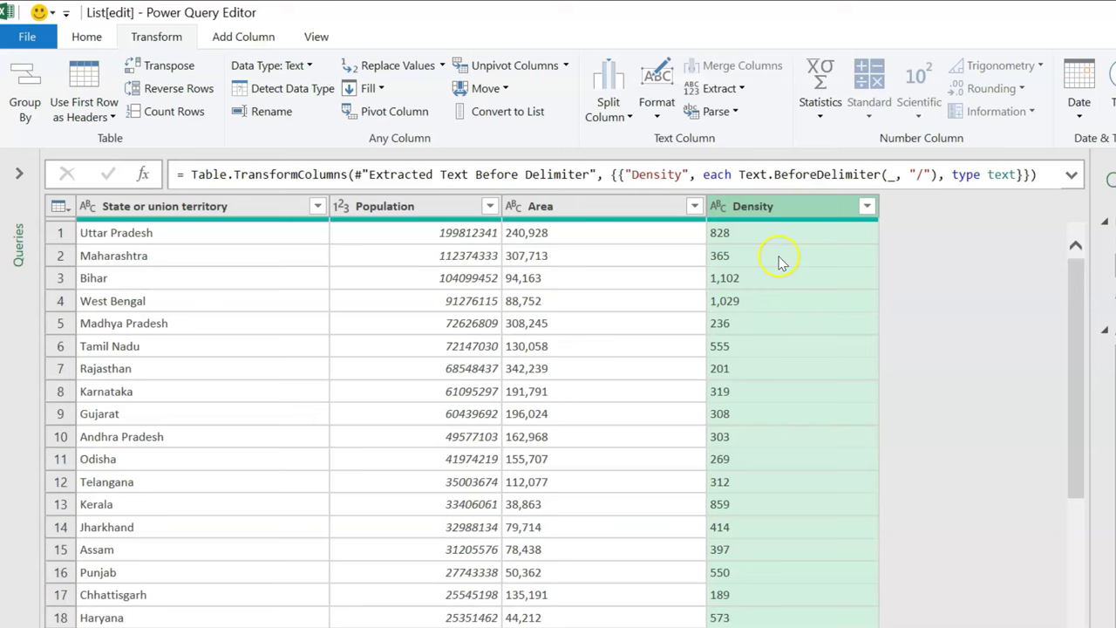
# - Change the data type of the Area and Density columns to Decimal Number
pyautogui.keyDown('ctrl'); pyautogui.click(551, 208); pyautogui.keyUp('ctrl')
pyautogui.click(774, 206)
pyautogui.click(663, 211)
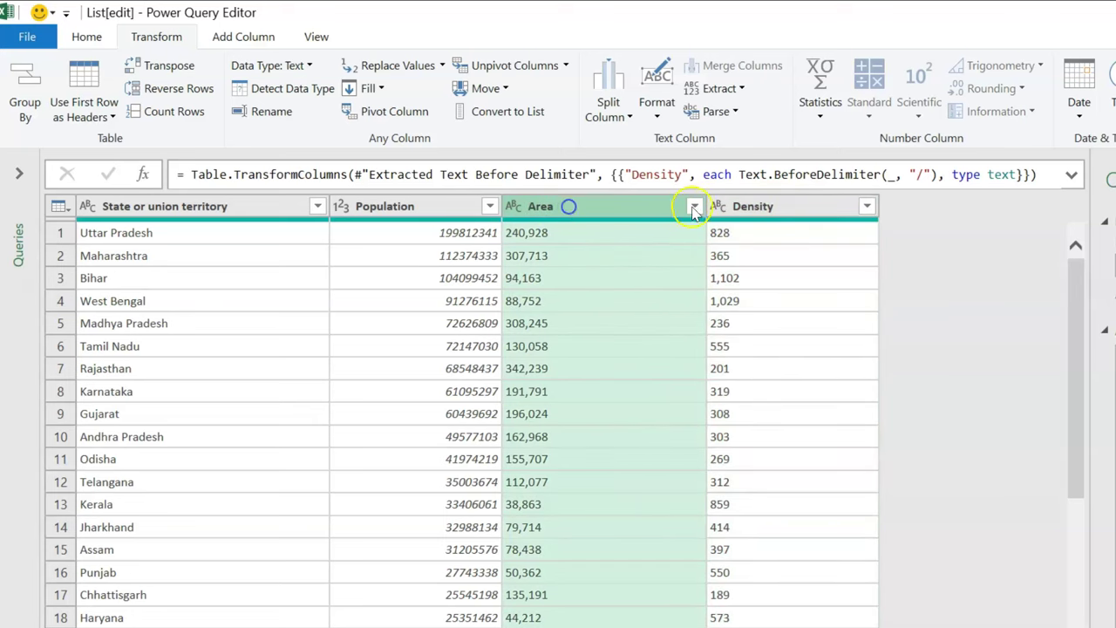
pyautogui.click(515, 206)
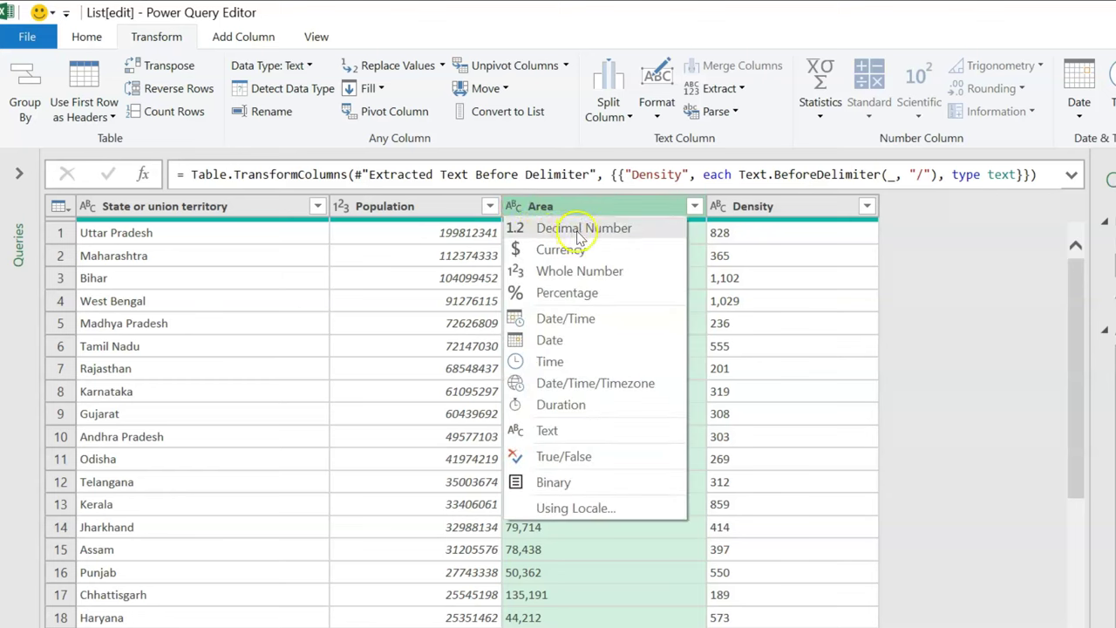
pyautogui.click(609, 231)
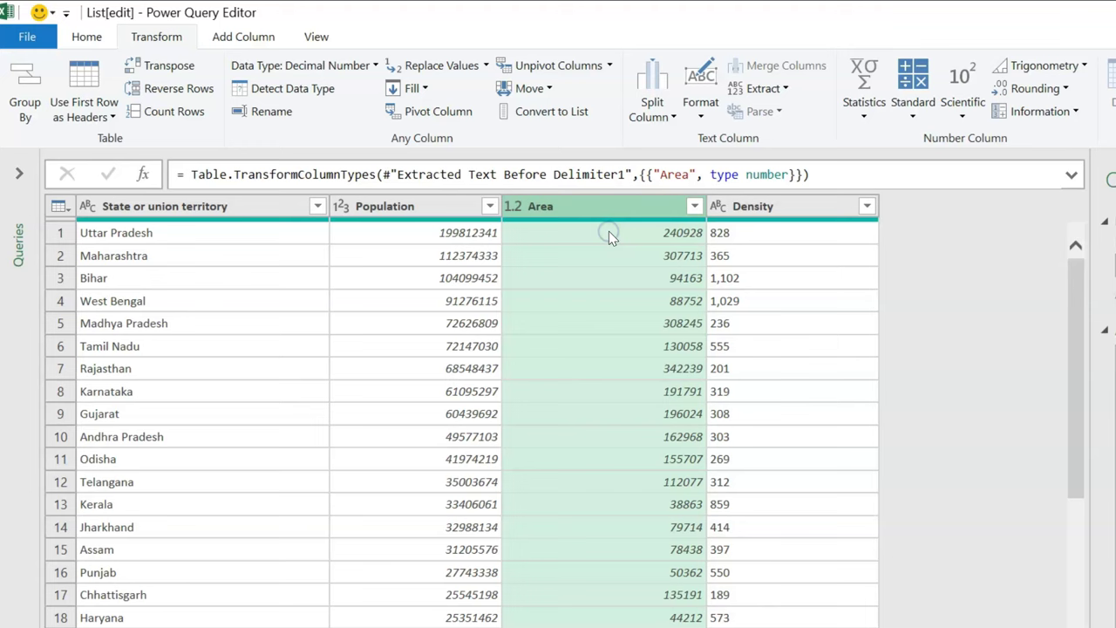
pyautogui.click(717, 208)
pyautogui.click(755, 228)
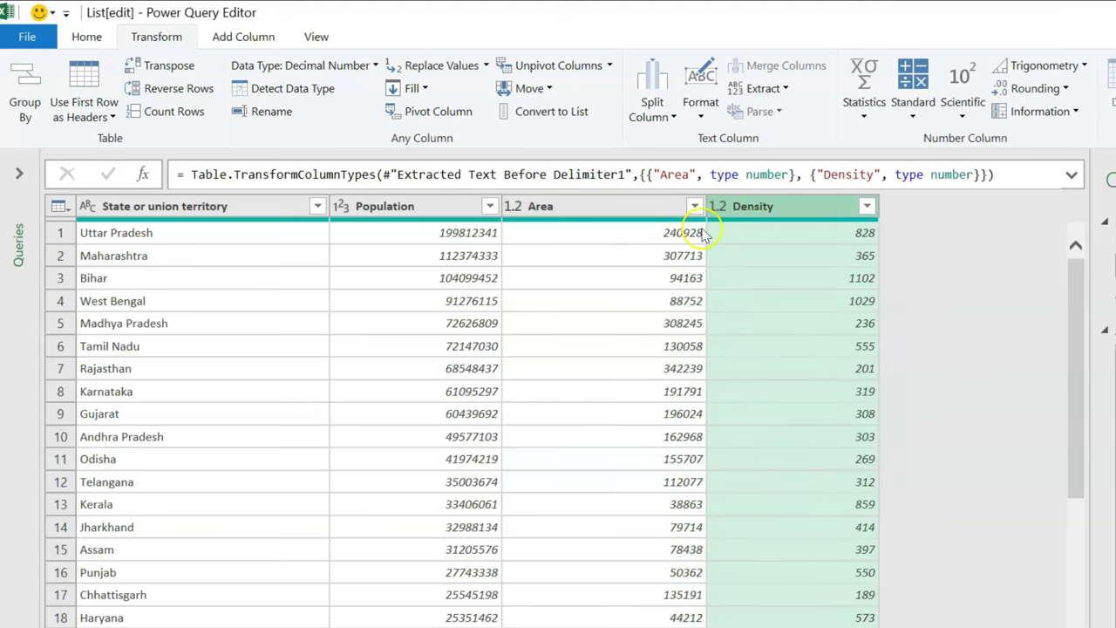
pyautogui.click(424, 213)
pyautogui.click(592, 205)
pyautogui.click(794, 209)
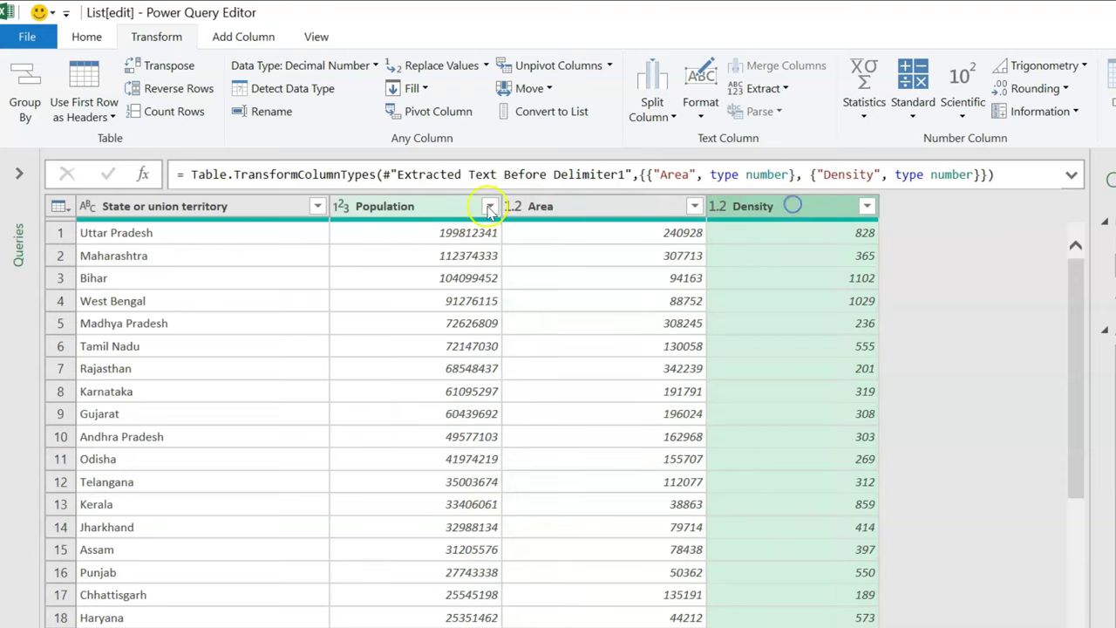
pyautogui.click(460, 207)
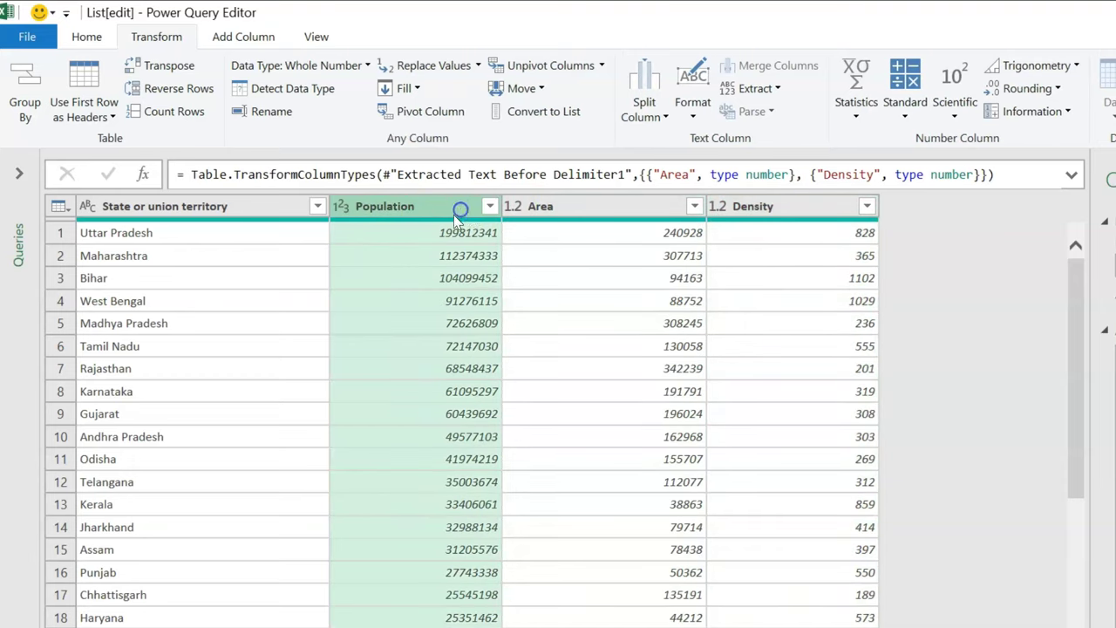
pyautogui.keyDown('shift'); pyautogui.click(803, 209); pyautogui.keyUp('shift')
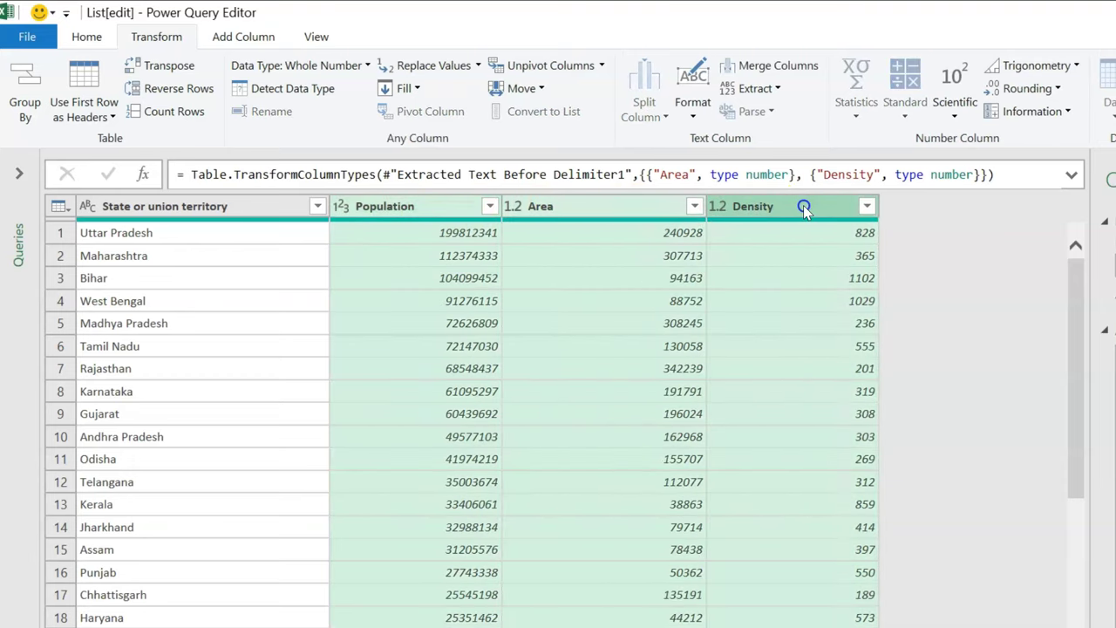
pyautogui.click(437, 207)
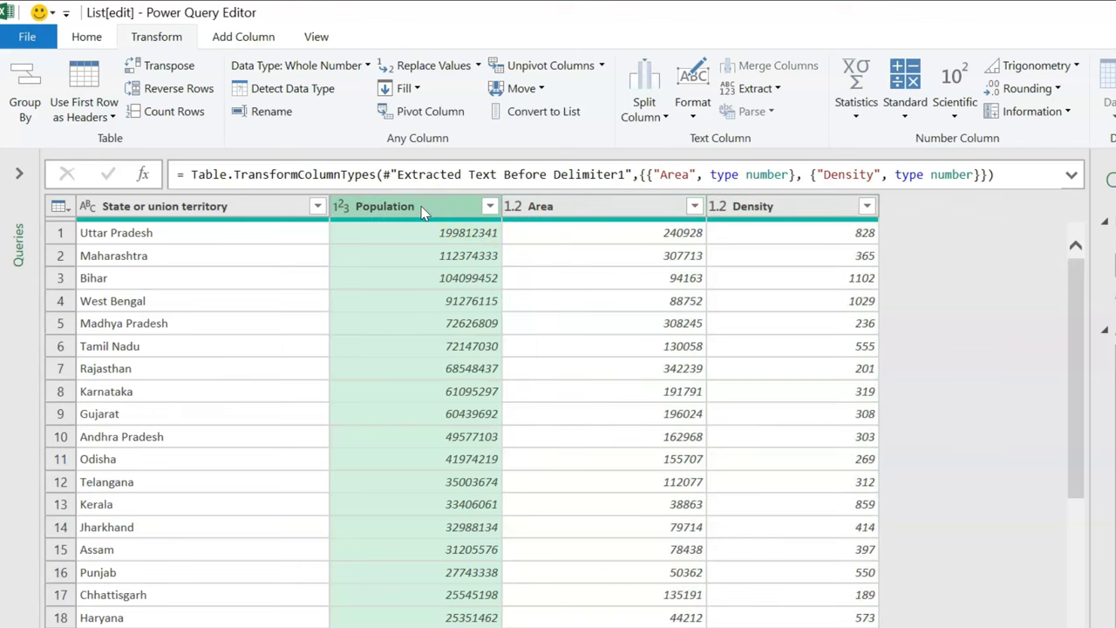
pyautogui.keyDown('ctrl'); pyautogui.click(800, 213); pyautogui.keyUp('ctrl')
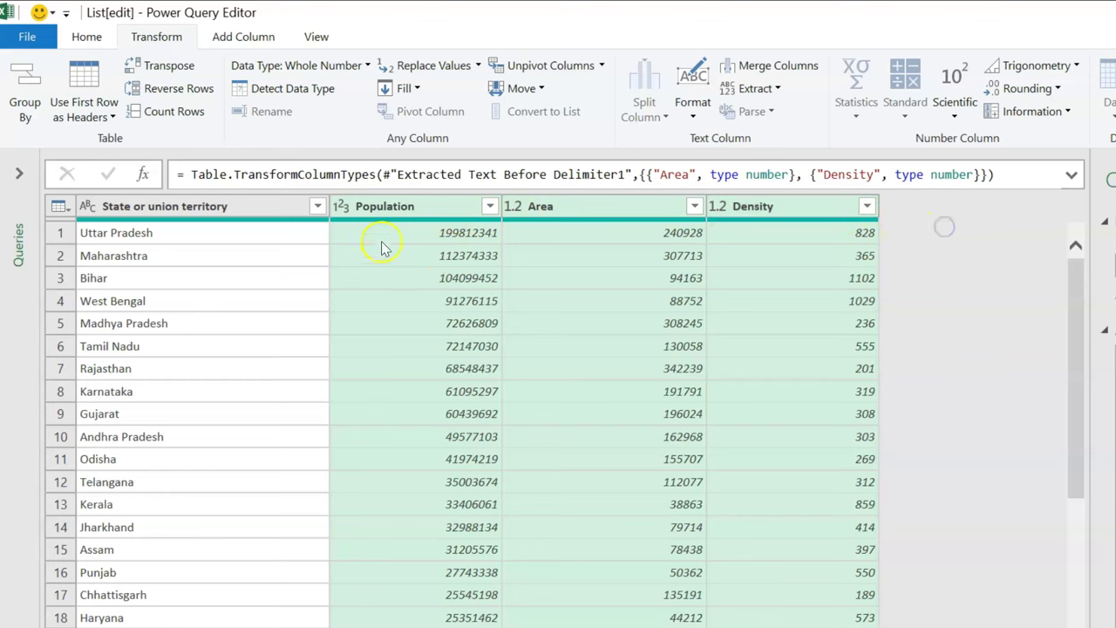
pyautogui.click(212, 206)
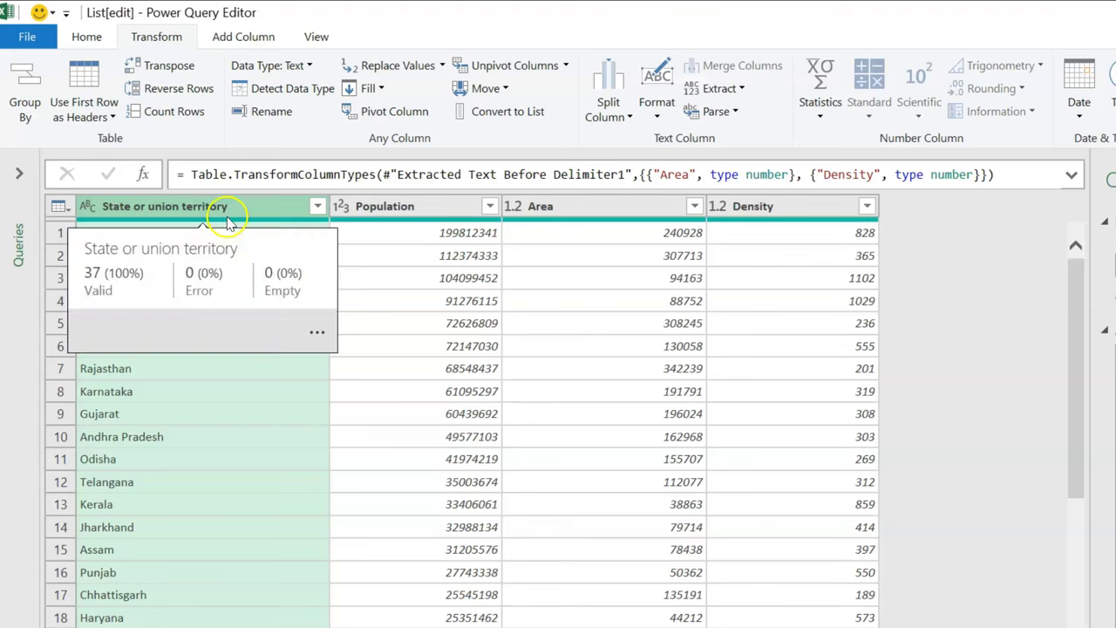
pyautogui.click(429, 207)
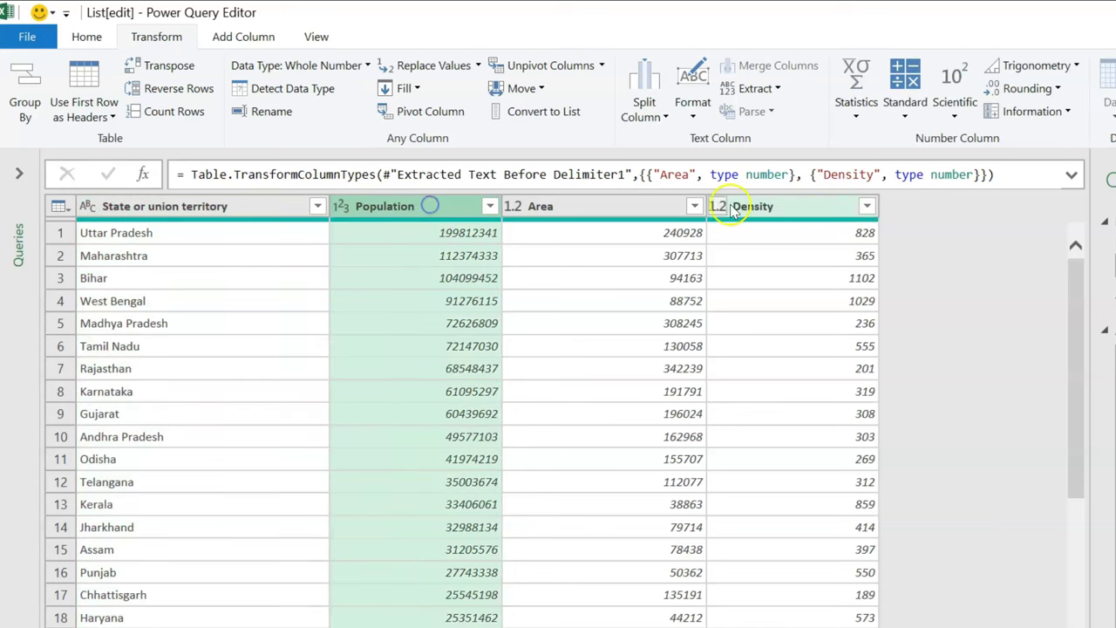
pyautogui.keyDown('shift'); pyautogui.click(782, 209); pyautogui.keyUp('shift')
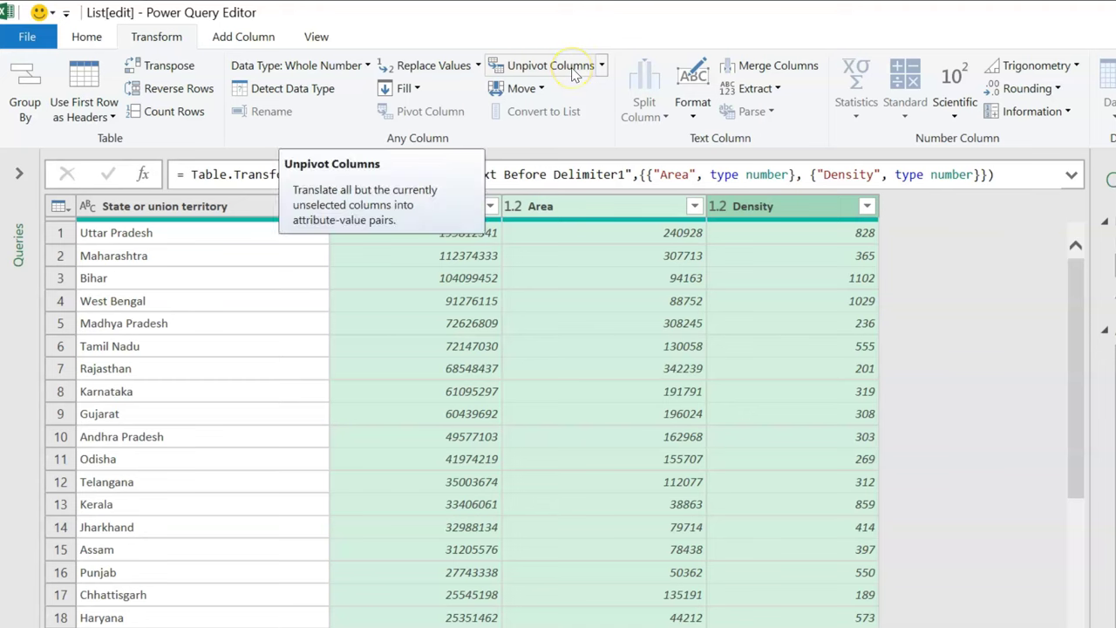
# - Unpivot all columns other than State or union territory into attribute-value pairs
pyautogui.click(191, 206)
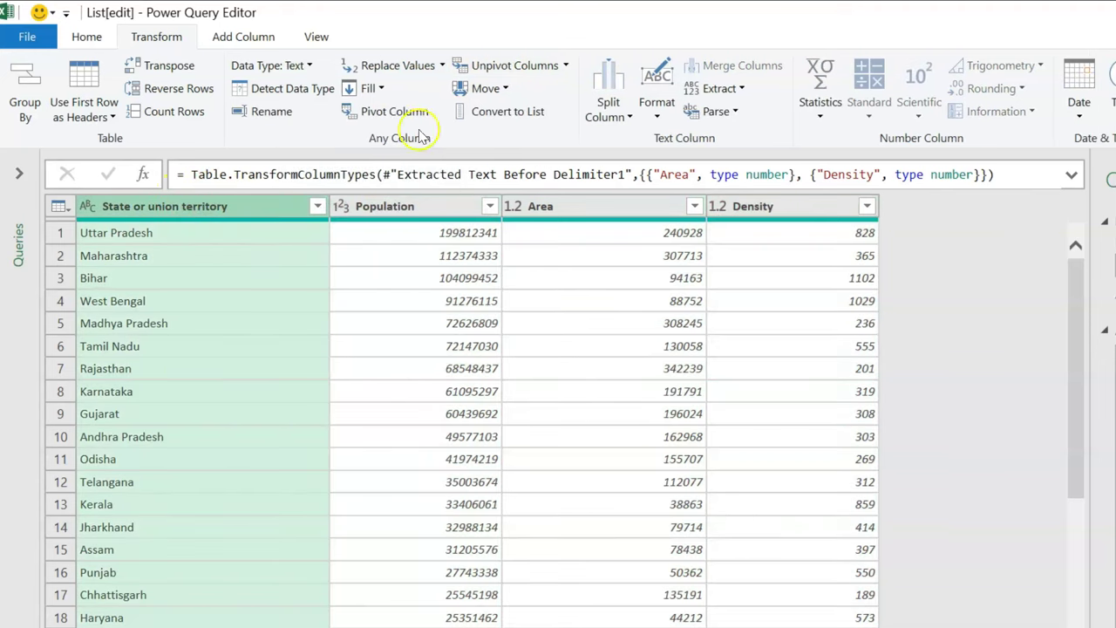
pyautogui.click(569, 66)
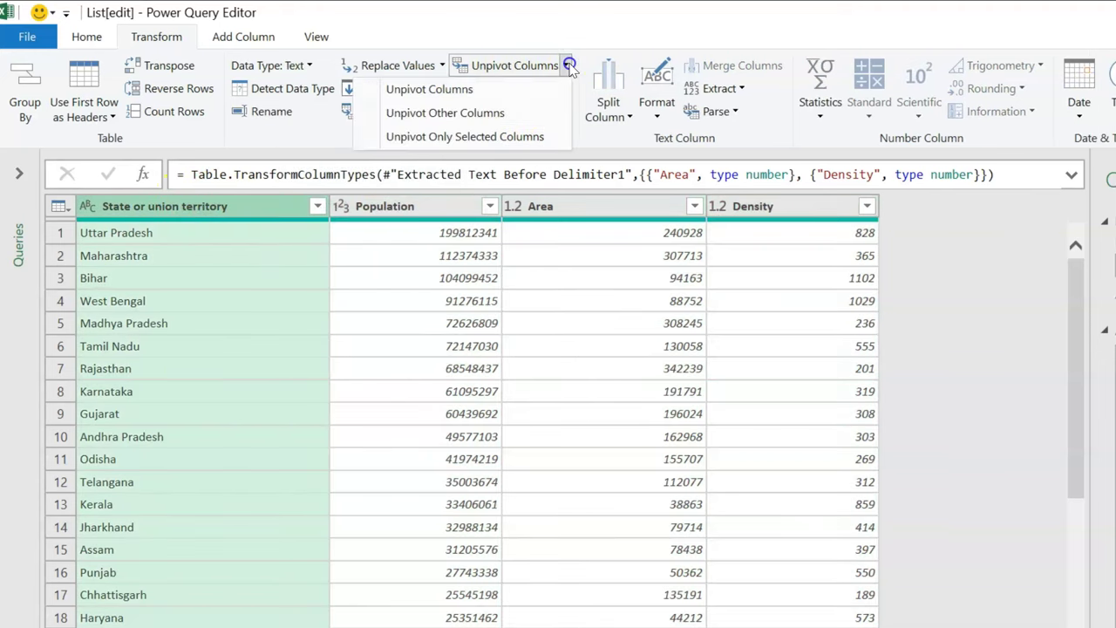
pyautogui.click(493, 115)
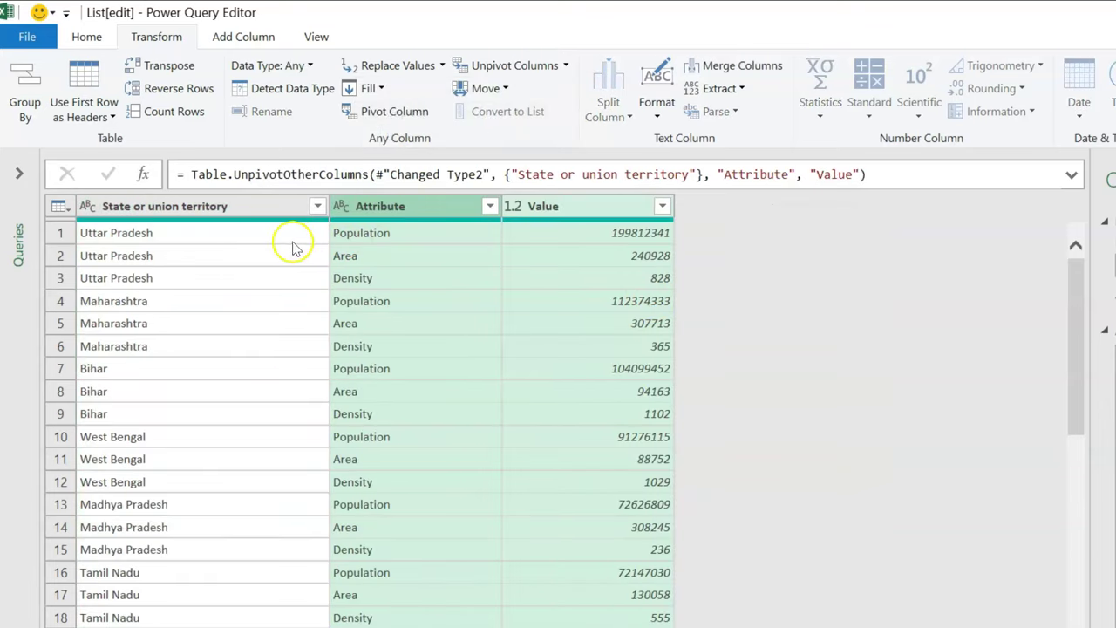
# - Rename the Attribute column as Metric
pyautogui.click(396, 233)
pyautogui.click(416, 207)
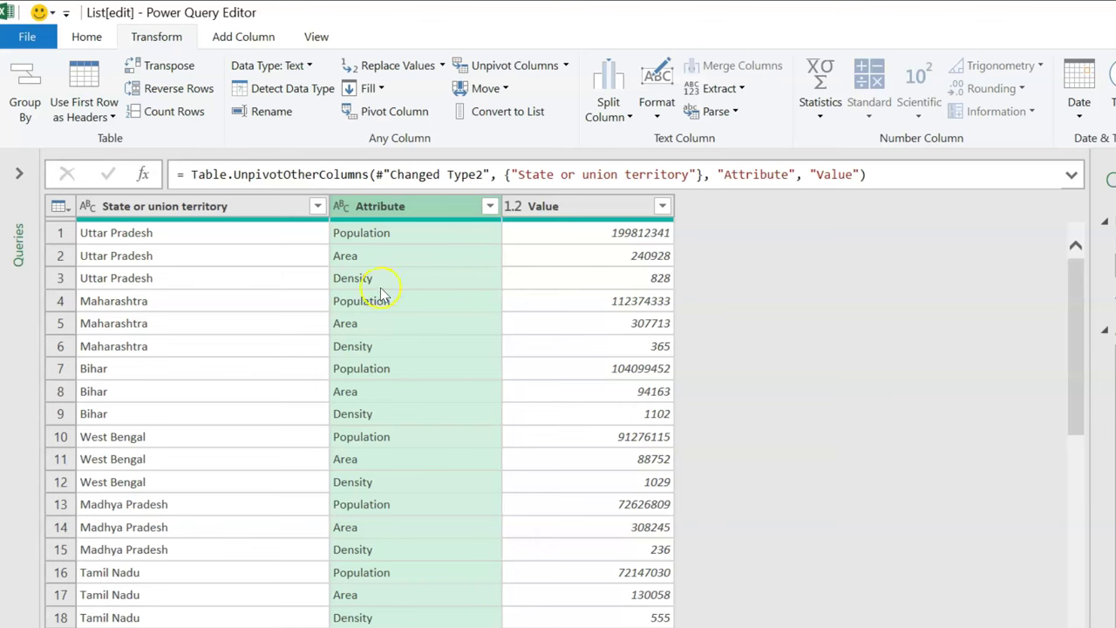
pyautogui.doubleClick(426, 209)
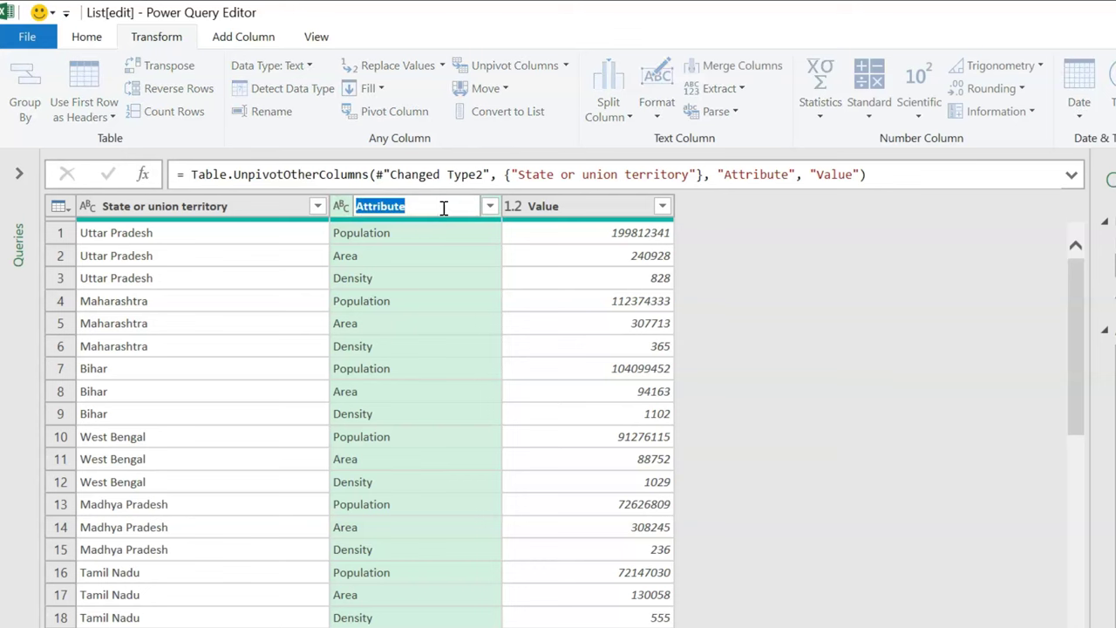
pyautogui.write('Me')
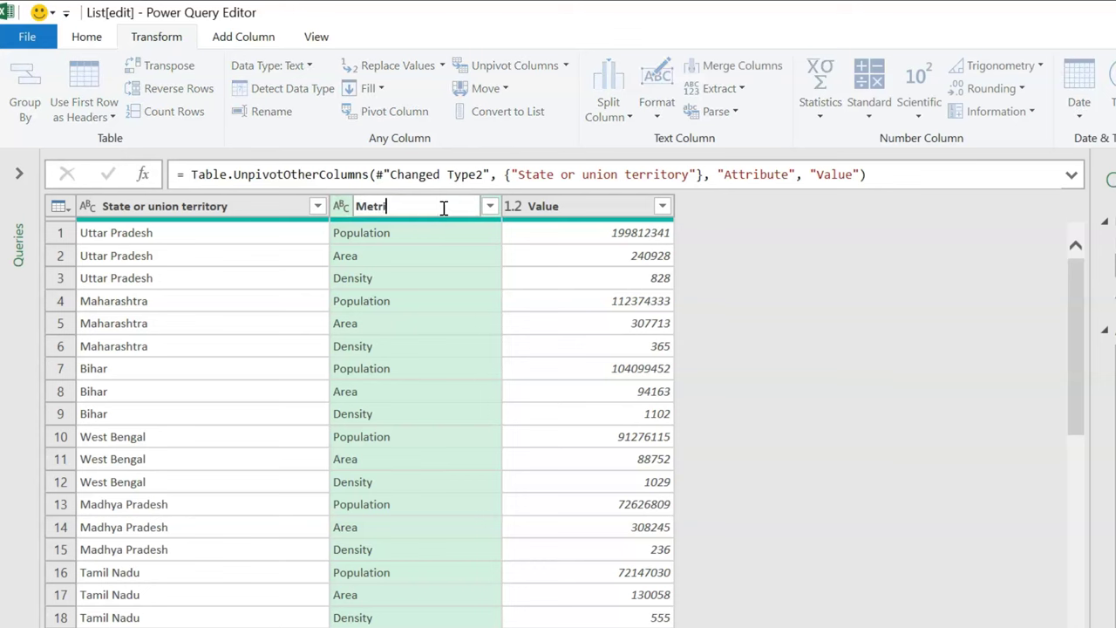
pyautogui.write('tric')
pyautogui.press('Return')
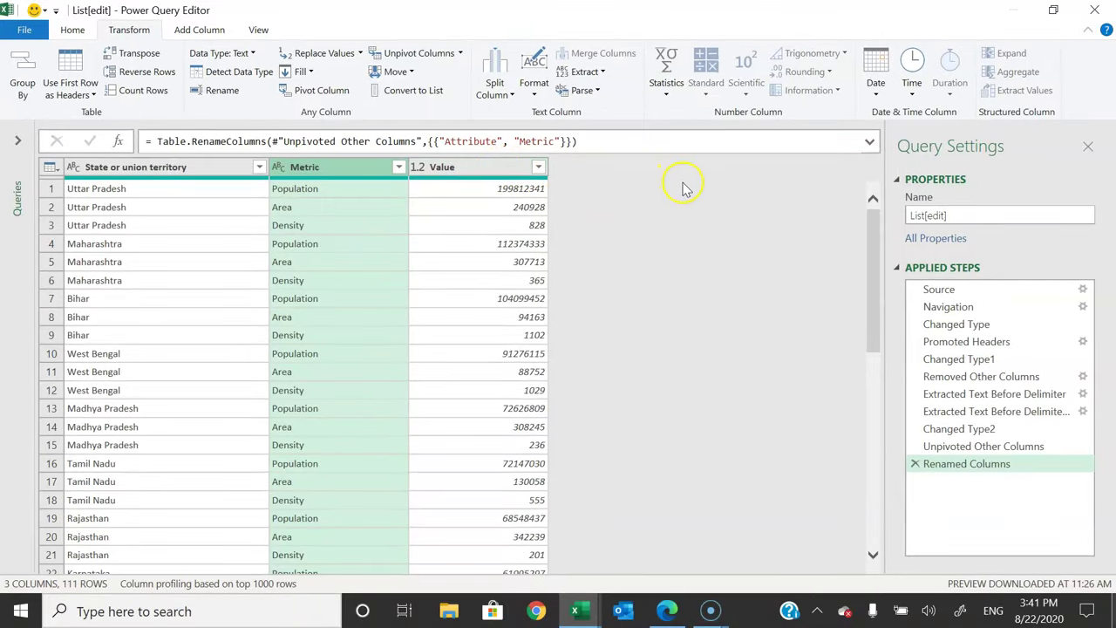
# - Close the query editor and load the List[edit] query into the workbook, closing the Queries & Connections pane
pyautogui.click(74, 30)
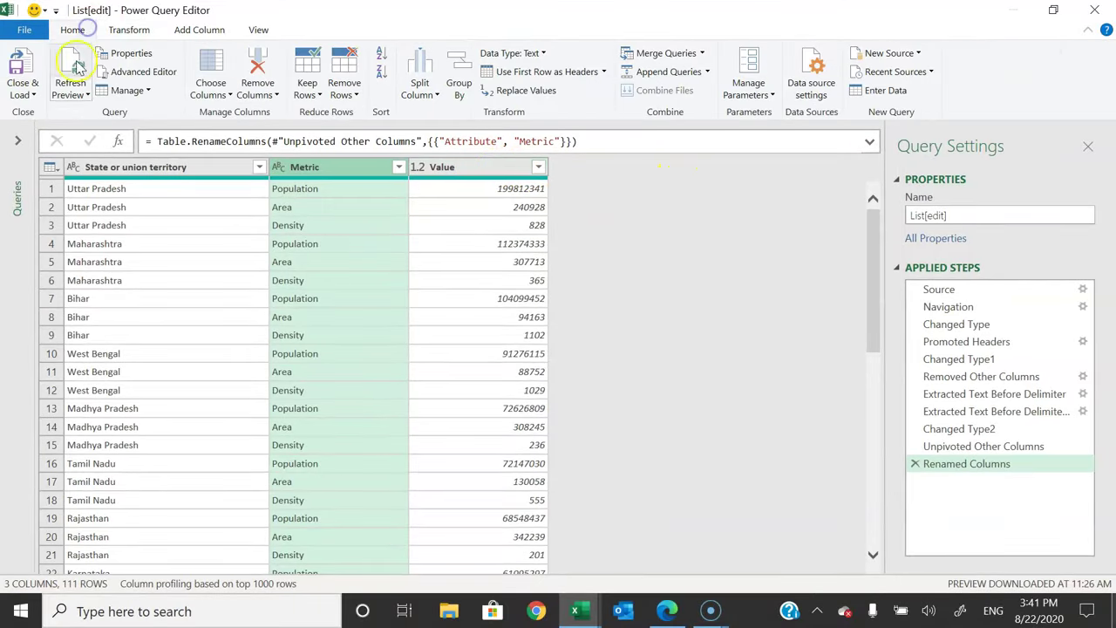
pyautogui.click(34, 96)
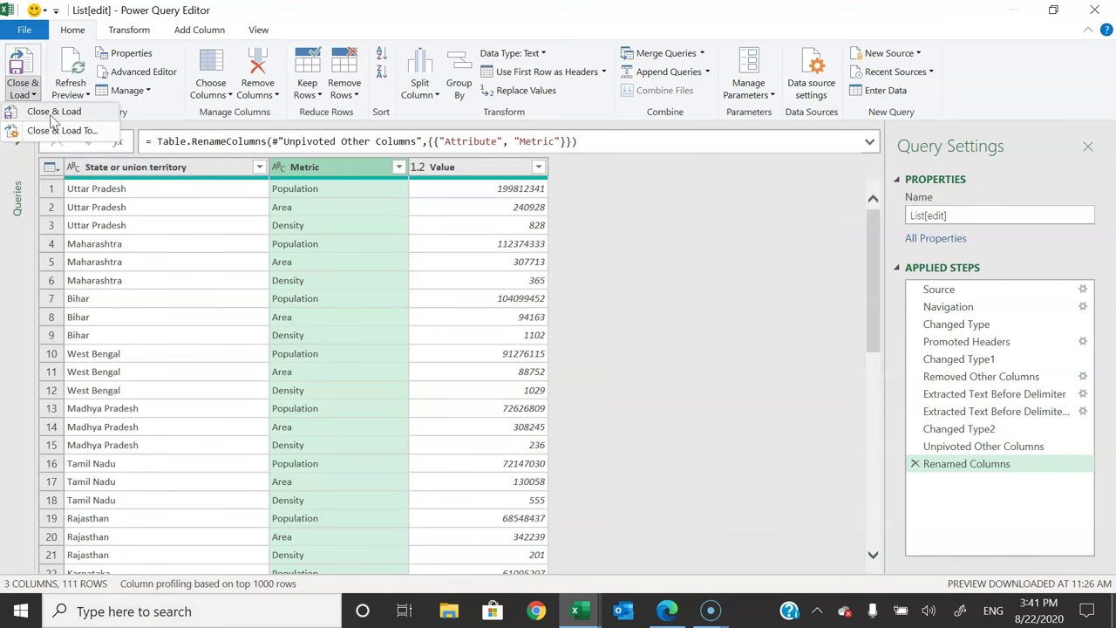
pyautogui.click(54, 113)
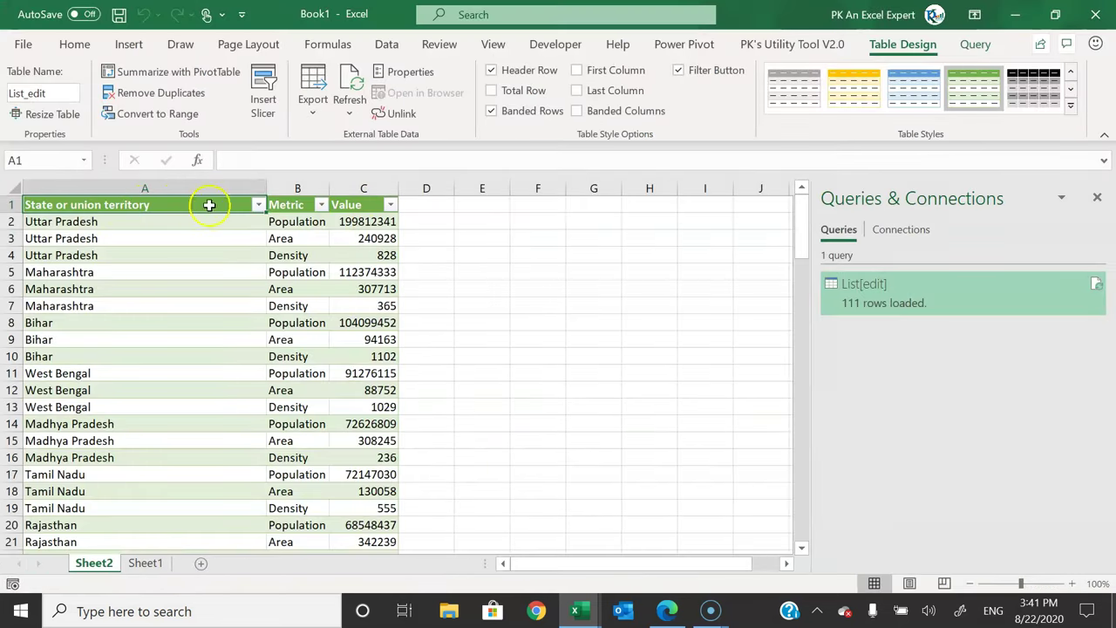
pyautogui.click(1096, 199)
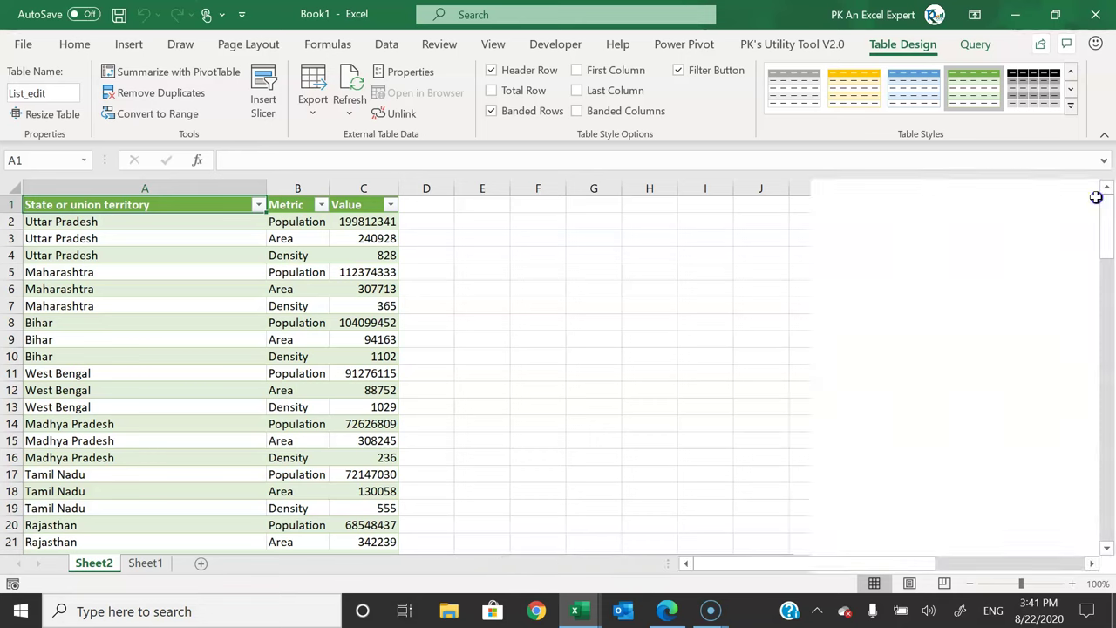
# - Look over the loaded state table and refresh its data from the query source
pyautogui.click(281, 238)
pyautogui.scroll(-1, 216, 279)
pyautogui.scroll(1, 216, 279)
pyautogui.rightClick(133, 228)
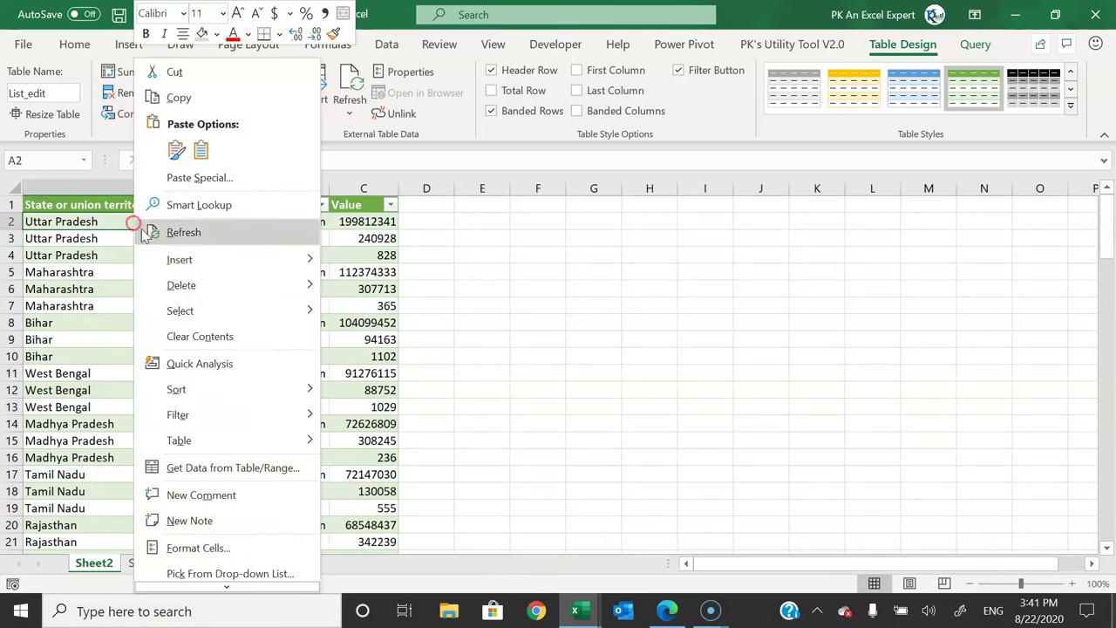
pyautogui.click(194, 234)
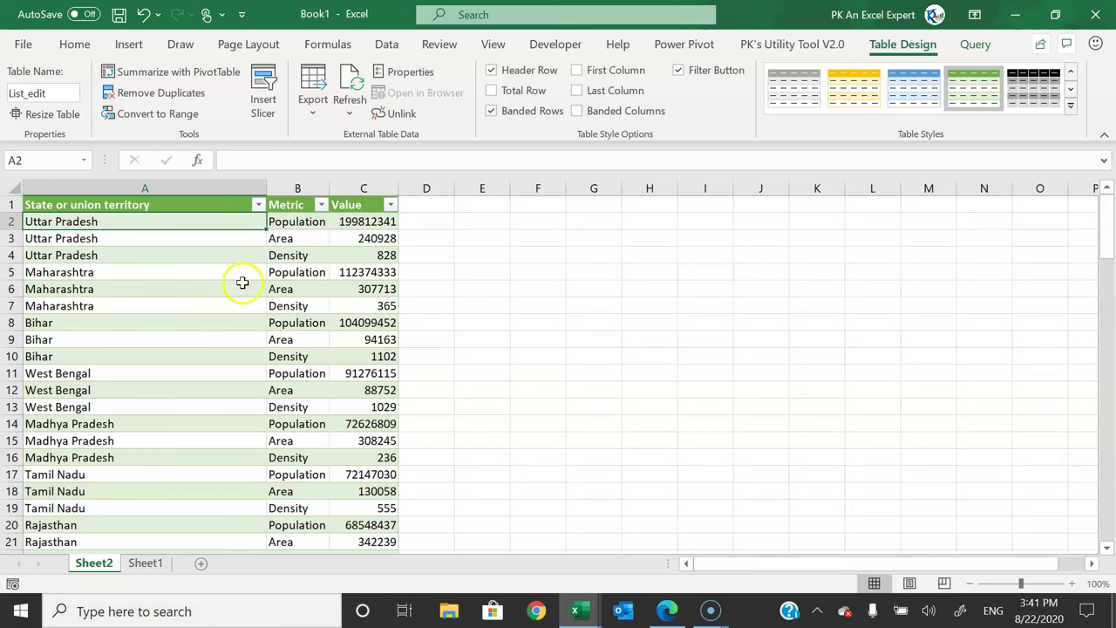
# - Insert a filled map chart from the entire state table and place it beside the data, clear of the Value column
pyautogui.click(358, 207)
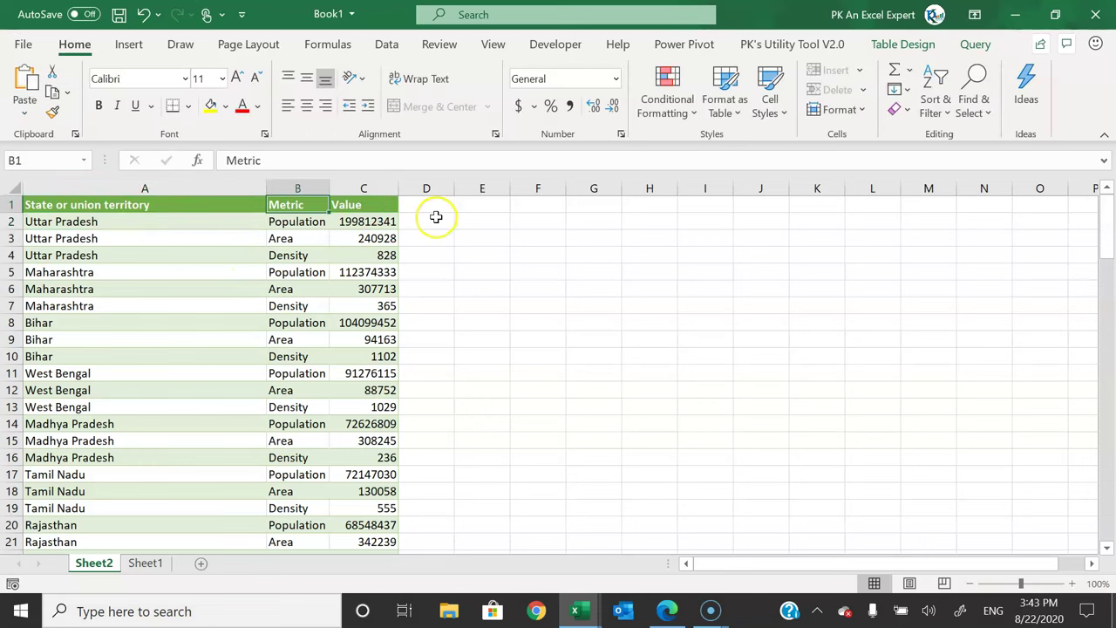
pyautogui.hotkey('ctrl', 'a')
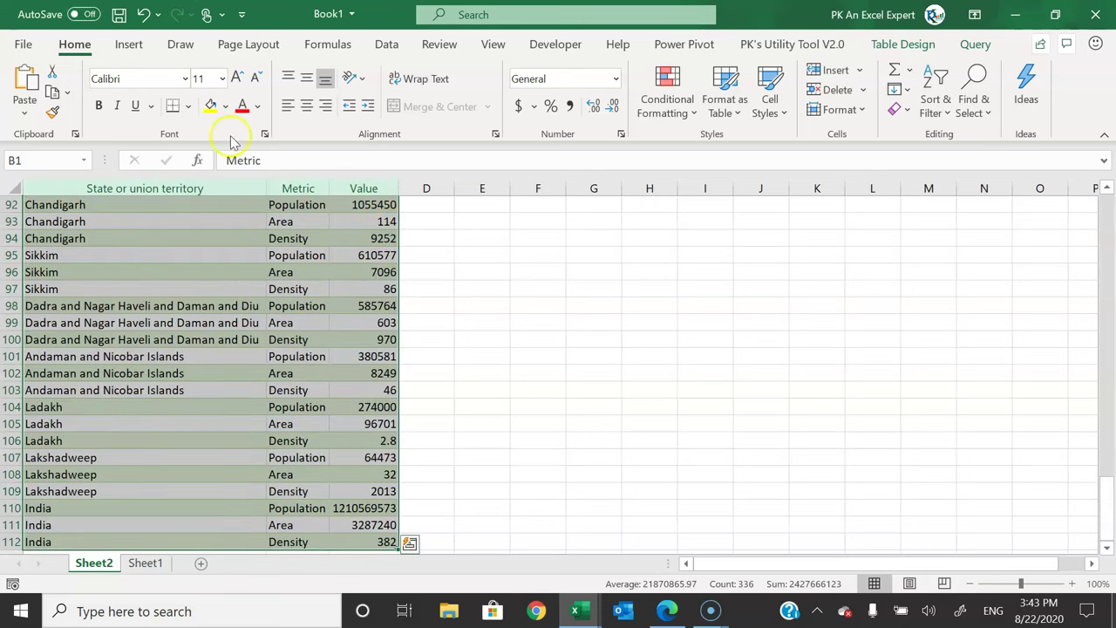
pyautogui.click(127, 44)
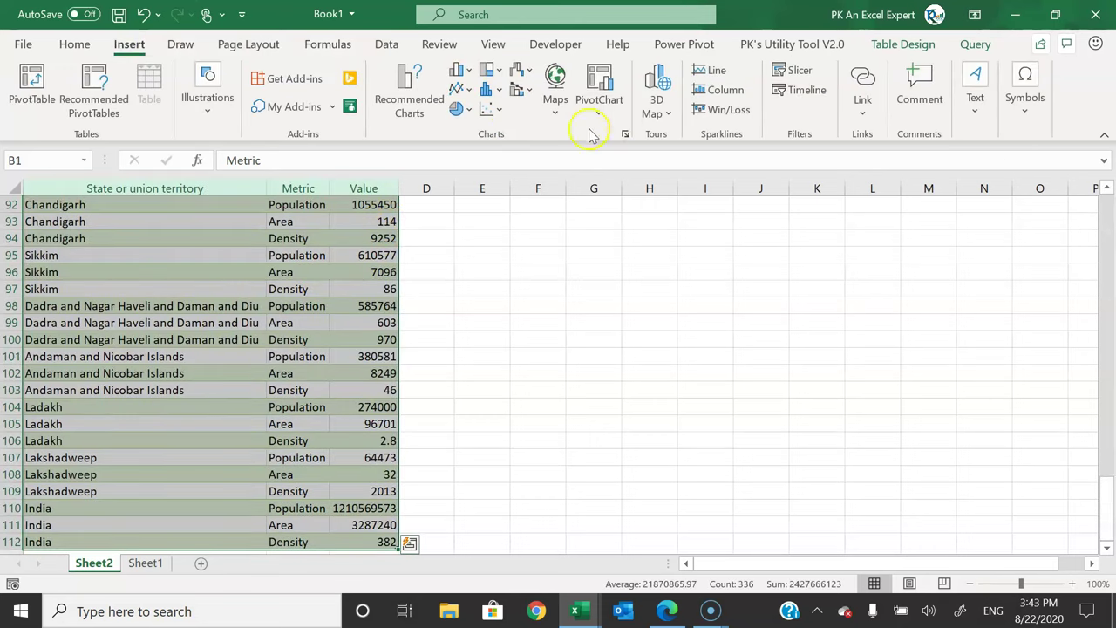
pyautogui.click(556, 85)
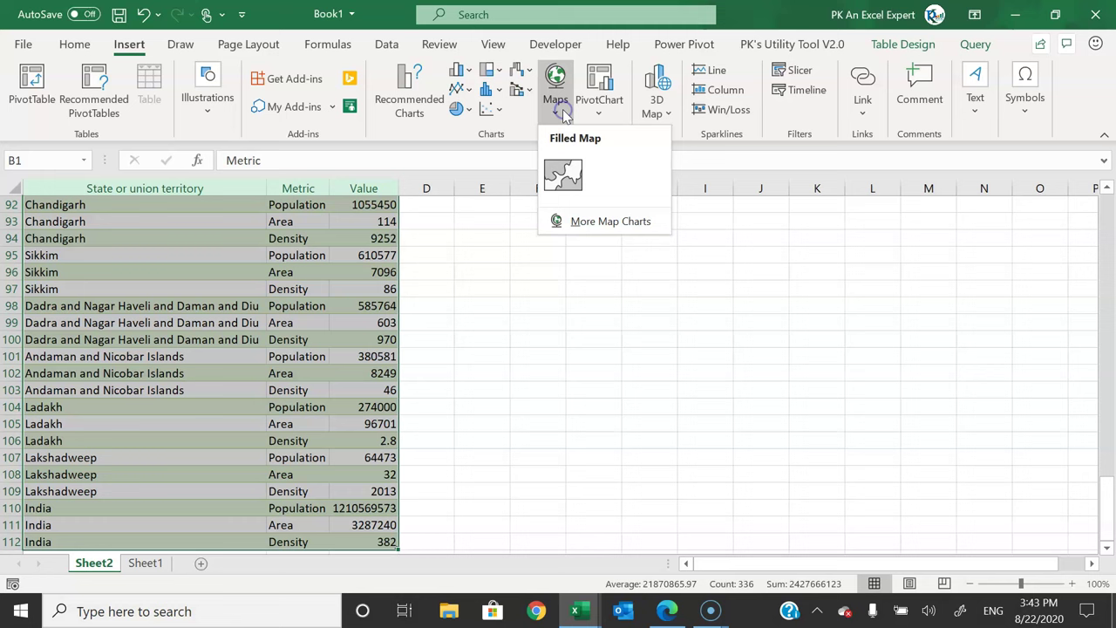
pyautogui.click(565, 175)
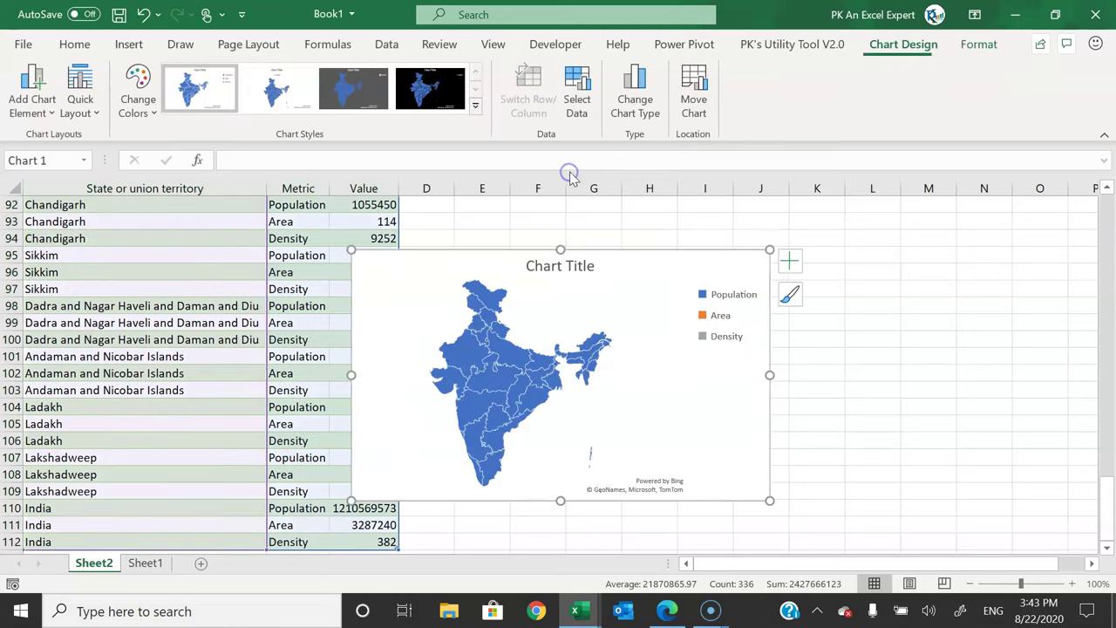
pyautogui.moveTo(631, 259); pyautogui.dragTo(771, 212)
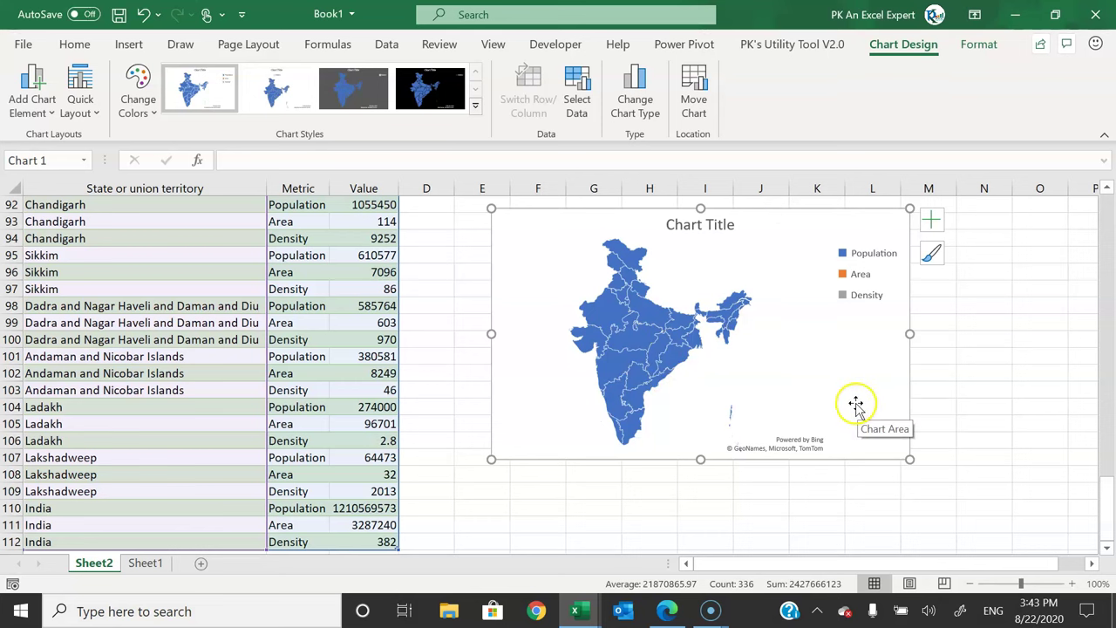
pyautogui.scroll(4, 865, 424)
pyautogui.scroll(1, 865, 423)
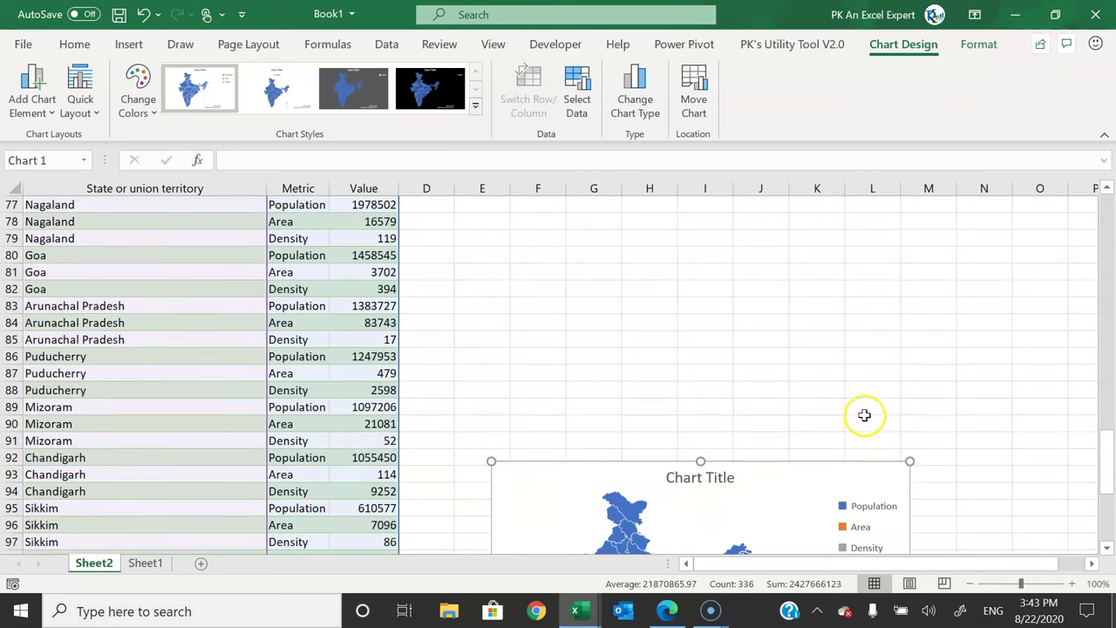
pyautogui.moveTo(747, 471); pyautogui.dragTo(739, 251)
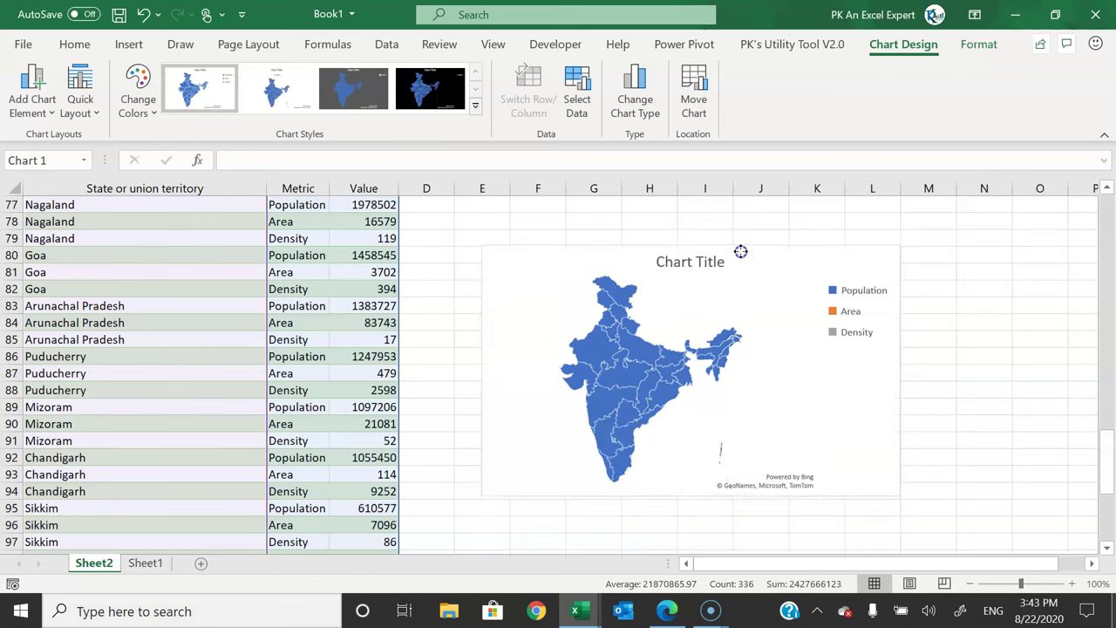
# - Remove the Metric series from the map chart's data source, keeping only the Value series
pyautogui.rightClick(664, 323)
pyautogui.click(720, 442)
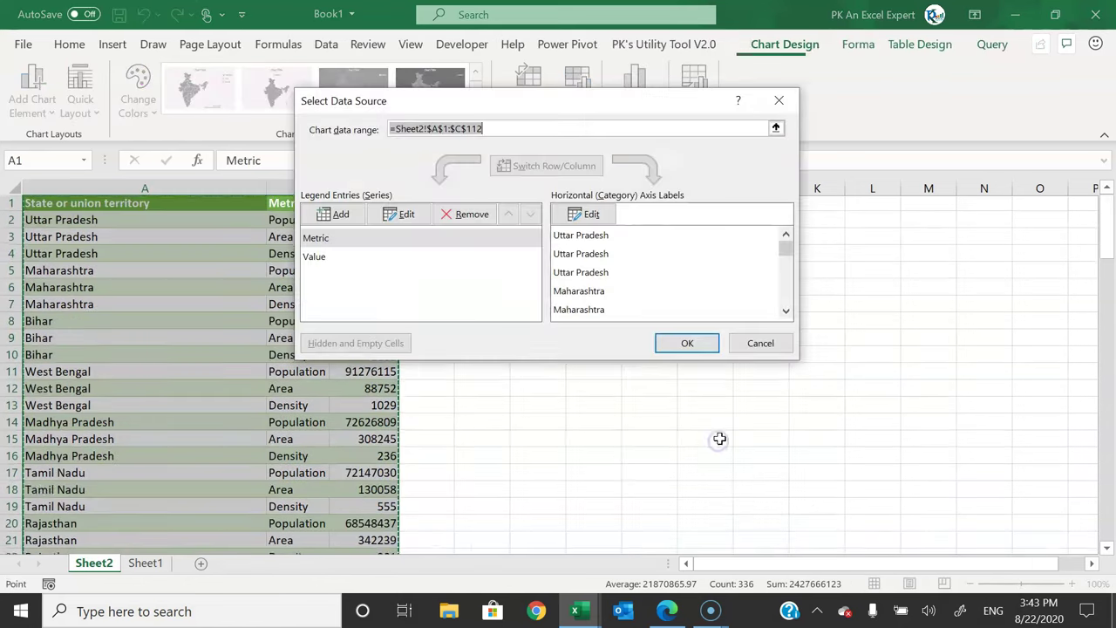
pyautogui.moveTo(528, 106); pyautogui.dragTo(726, 192)
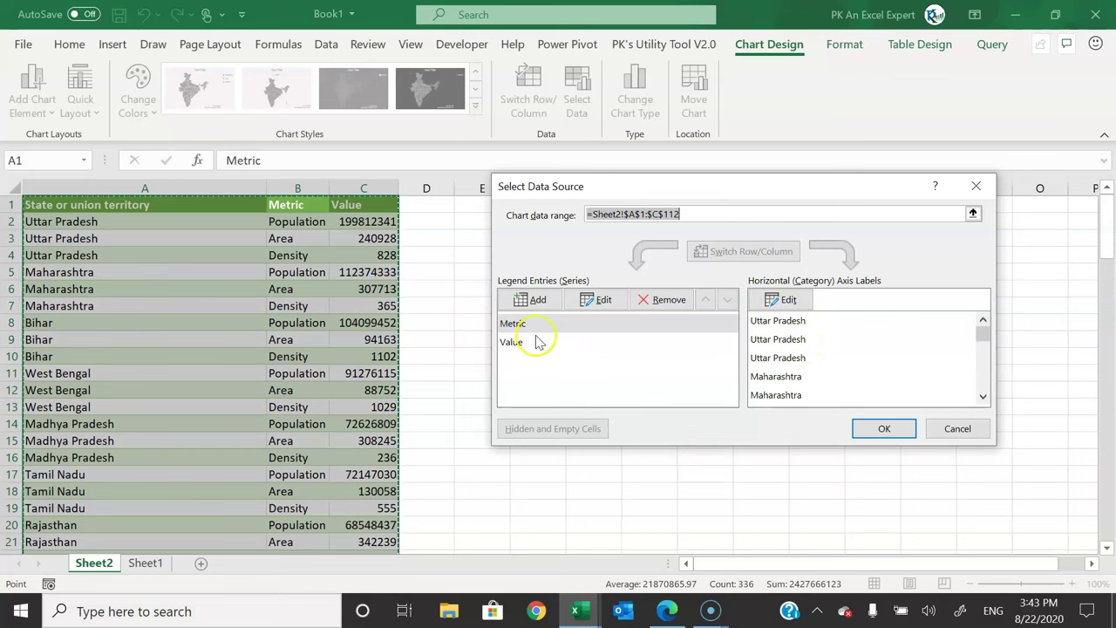
pyautogui.click(513, 324)
pyautogui.click(667, 299)
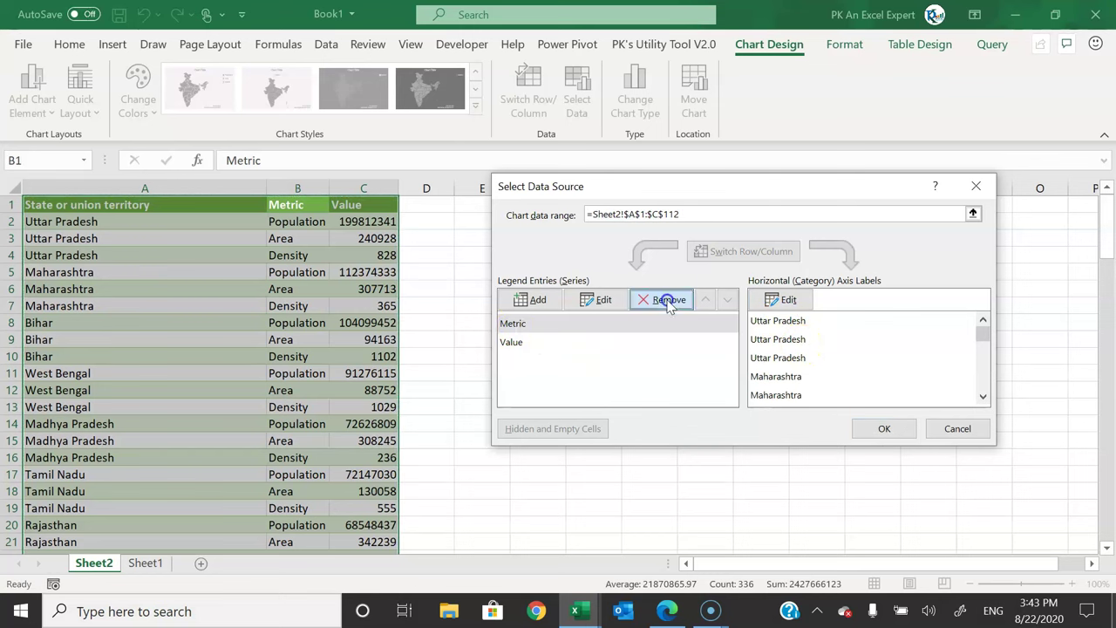
pyautogui.click(884, 428)
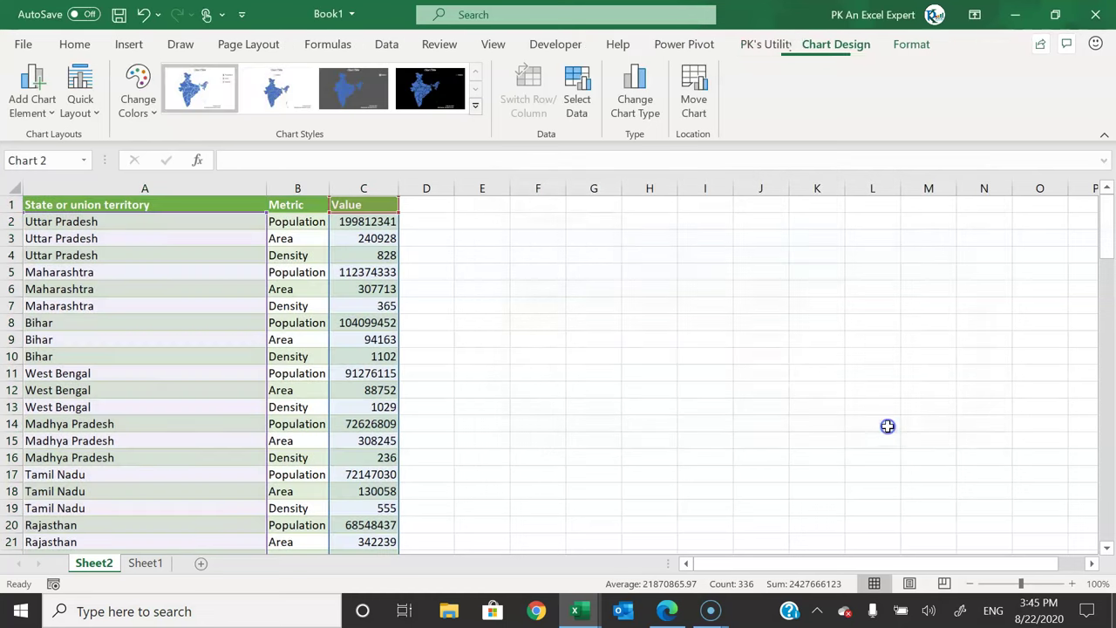
# - Move the India map chart from Sheet2 to Sheet1
pyautogui.click(642, 337)
pyautogui.scroll(-20, 764, 352)
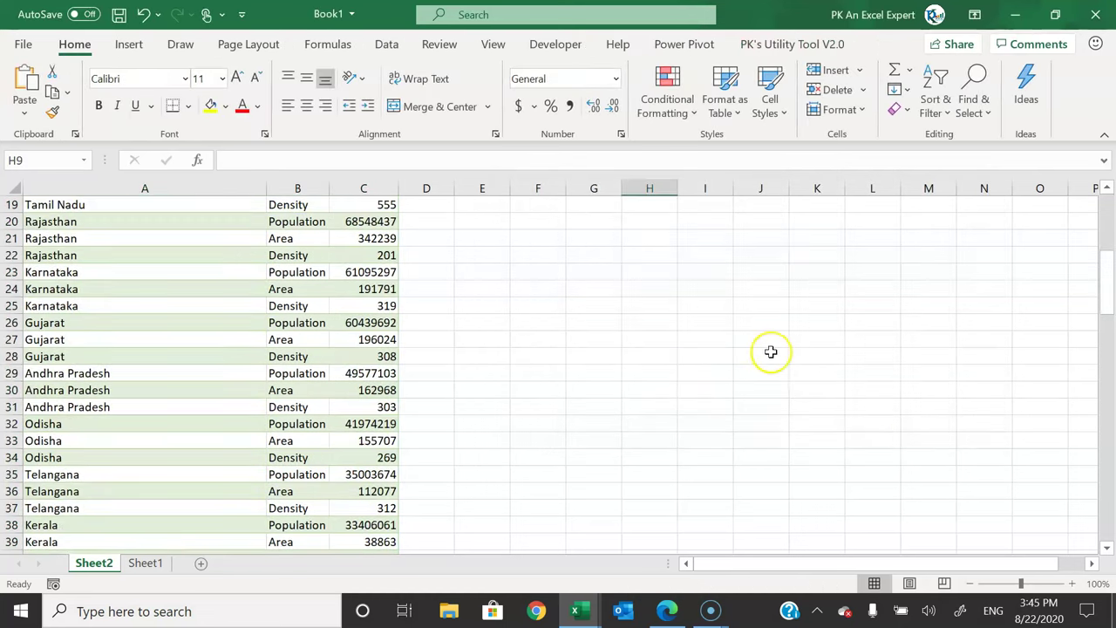
pyautogui.scroll(-7, 771, 352)
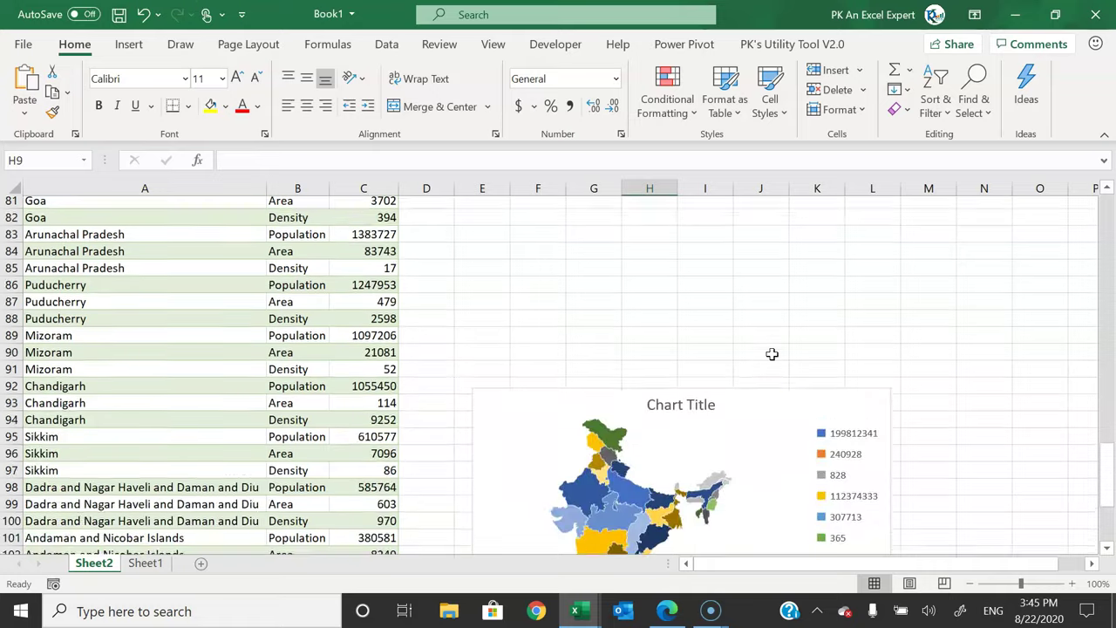
pyautogui.moveTo(765, 287); pyautogui.dragTo(777, 217)
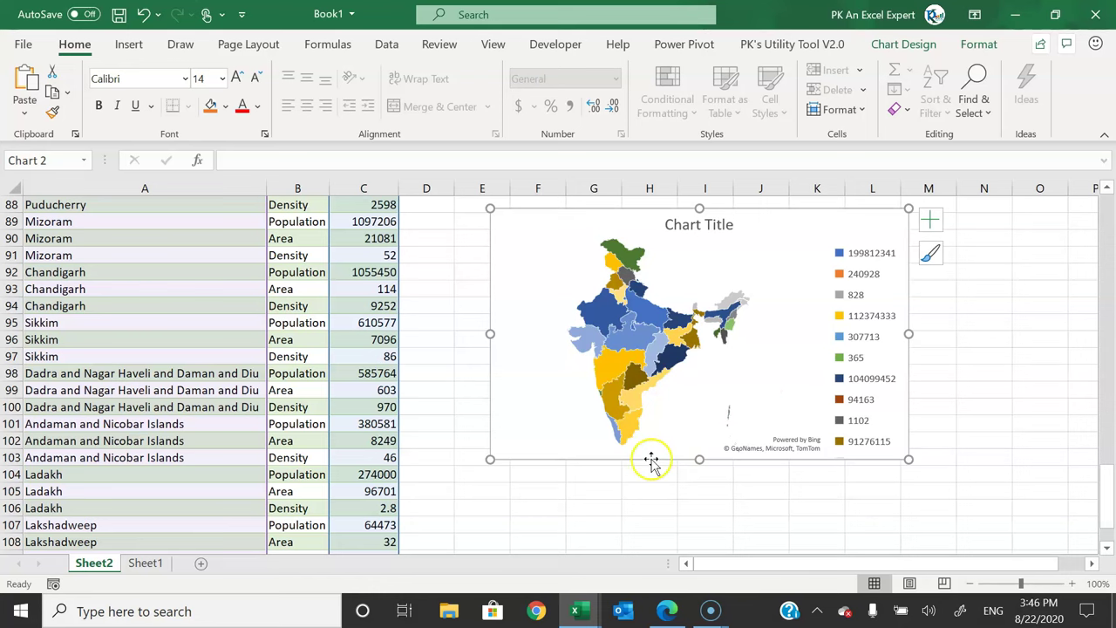
pyautogui.hotkey('ctrl', 'x')
pyautogui.click(144, 562)
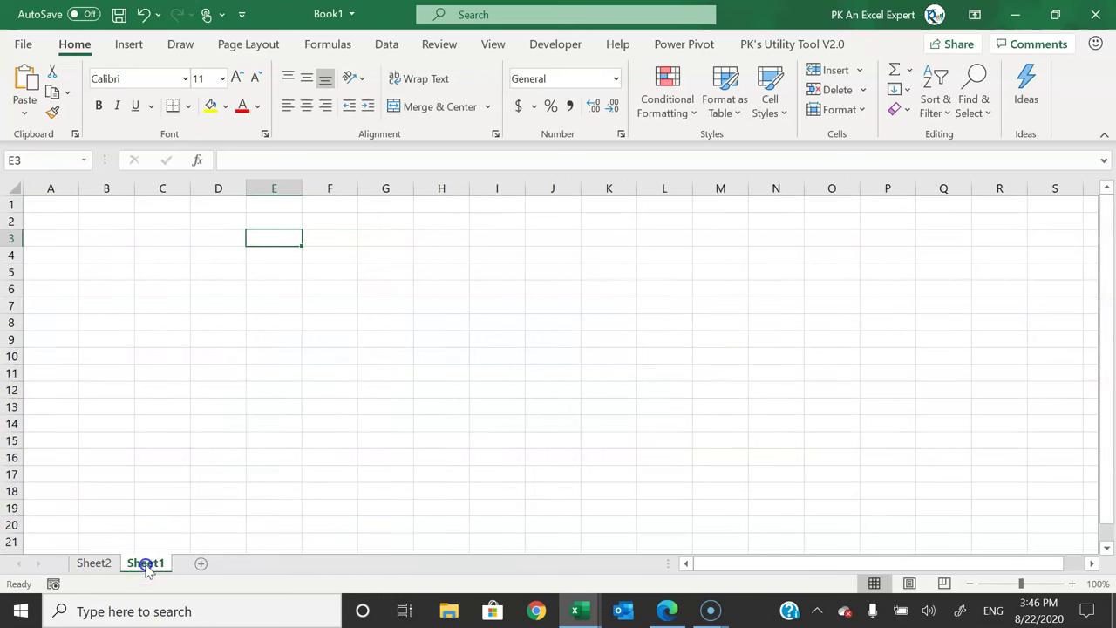
pyautogui.hotkey('ctrl', 'v')
# - Place the map chart at the upper-left corner of Sheet1 and enlarge it to span about columns A to K and rows 1 to 19
pyautogui.moveTo(443, 294); pyautogui.dragTo(151, 196)
pyautogui.moveTo(443, 442); pyautogui.dragTo(652, 505)
pyautogui.click(776, 365)
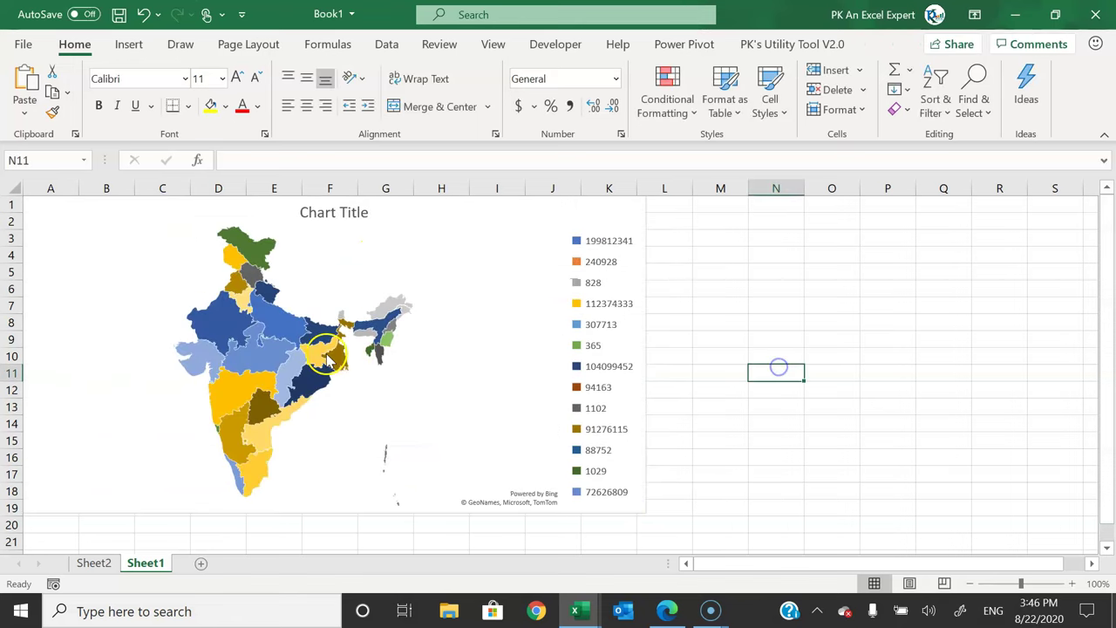
# - Set the map chart's Value series to color by numeric values instead of secondary category names
pyautogui.rightClick(277, 320)
pyautogui.click(347, 409)
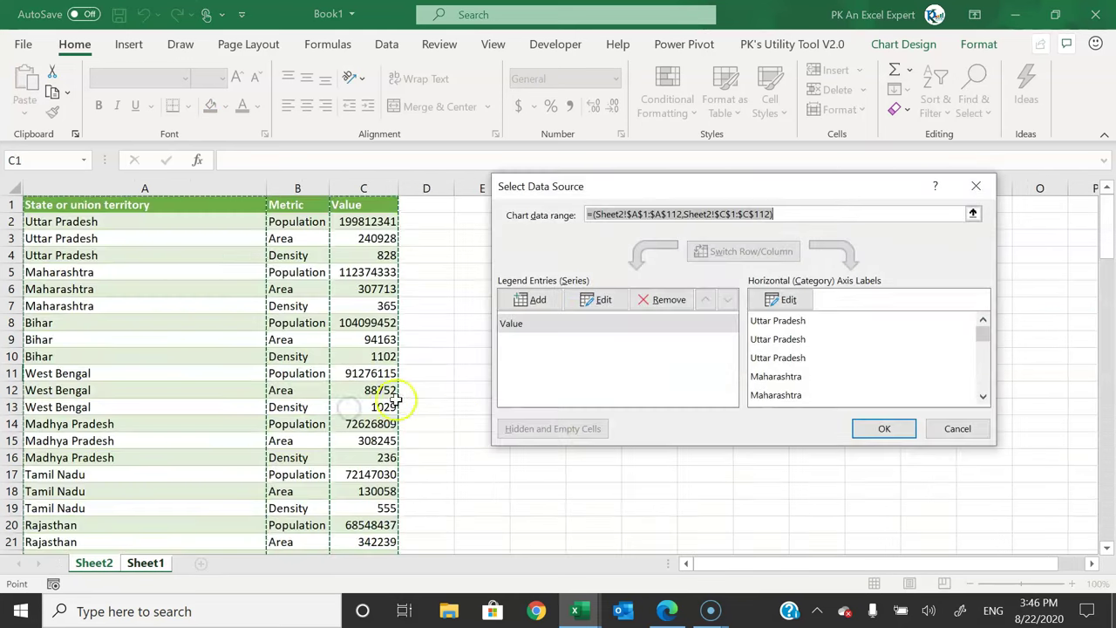
pyautogui.click(594, 323)
pyautogui.click(601, 301)
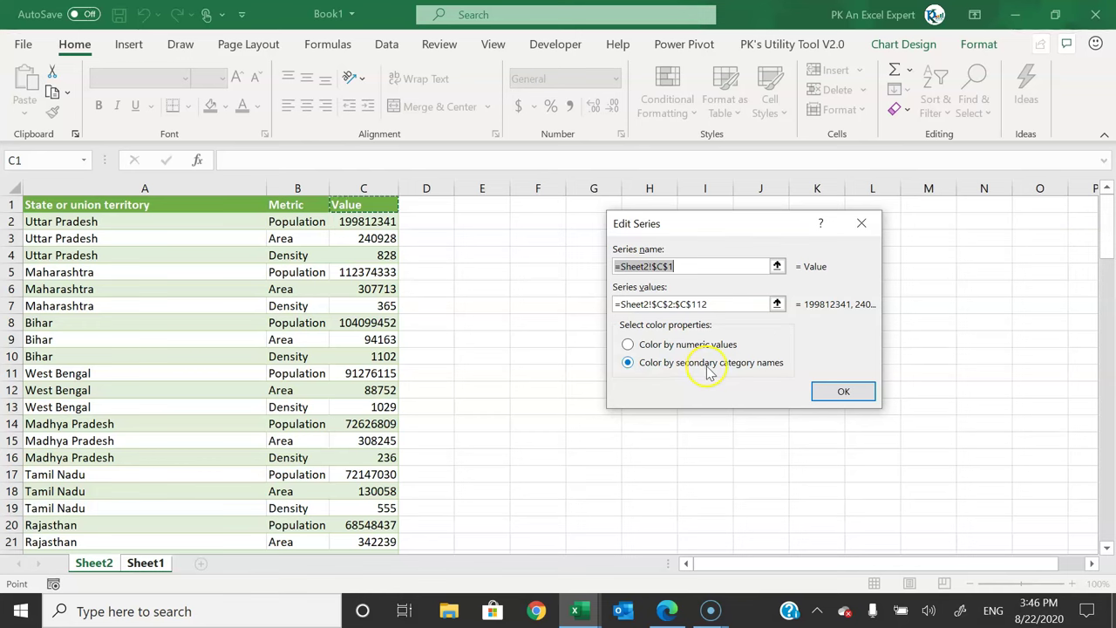
pyautogui.click(628, 344)
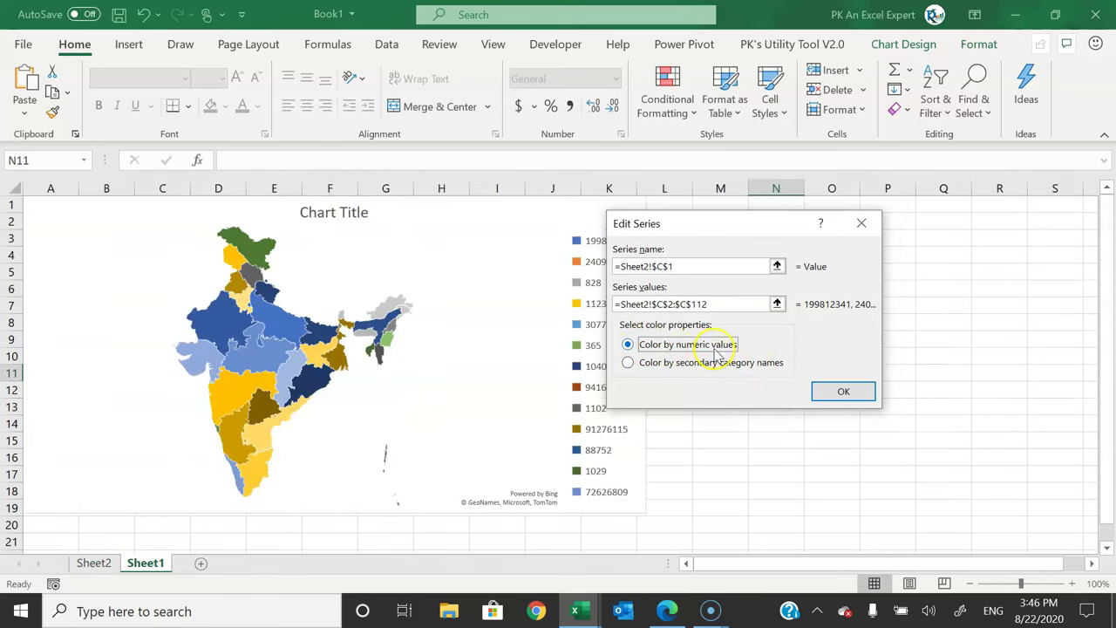
pyautogui.click(842, 389)
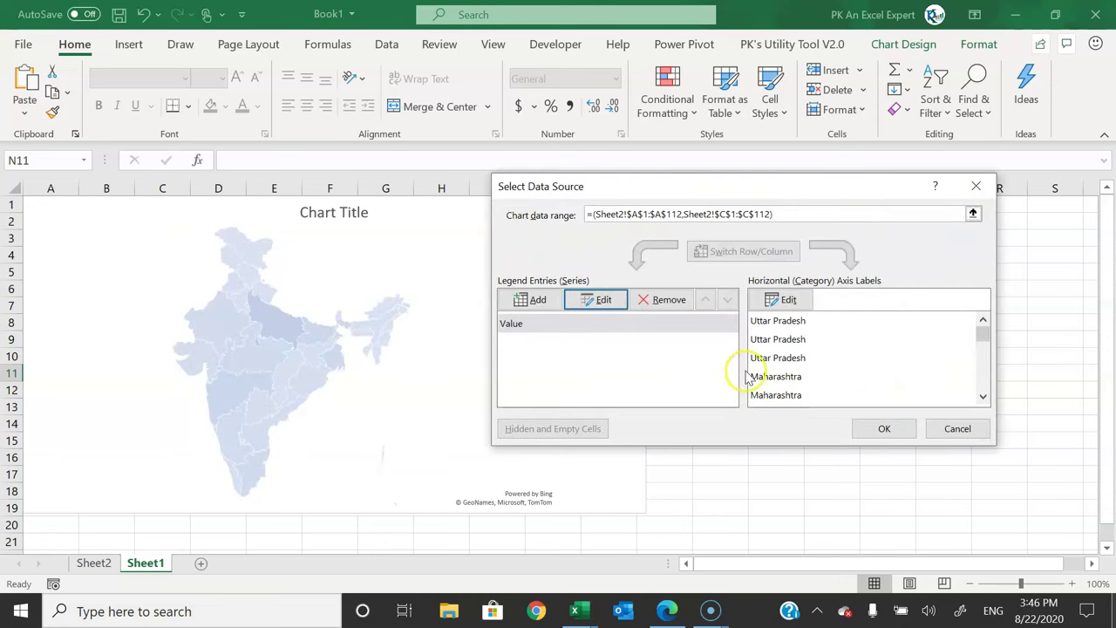
pyautogui.click(876, 426)
pyautogui.click(793, 372)
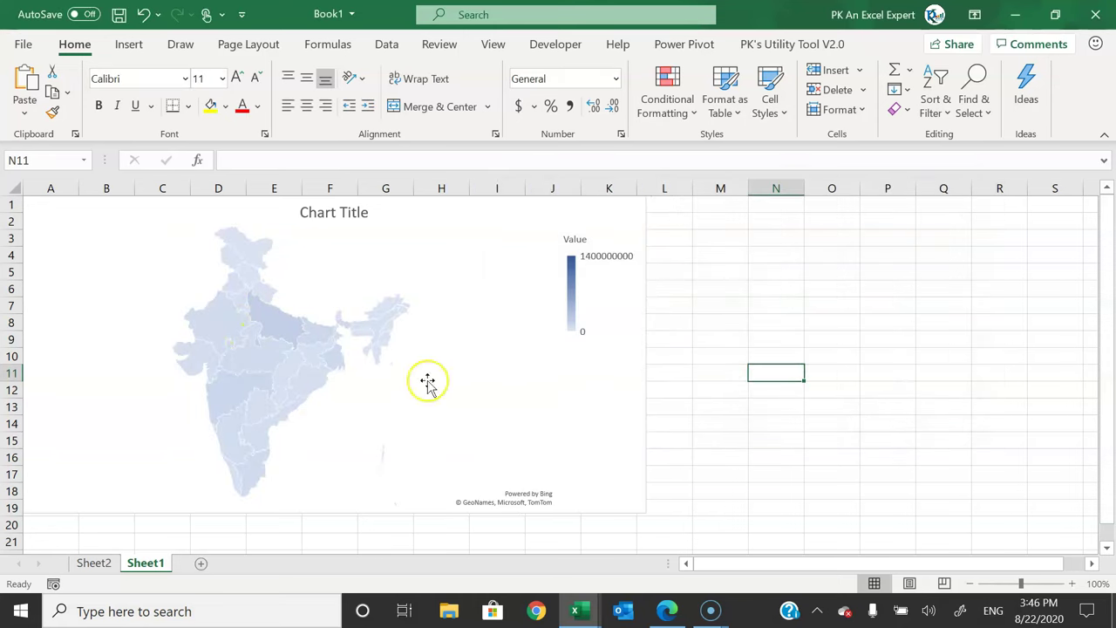
pyautogui.click(638, 345)
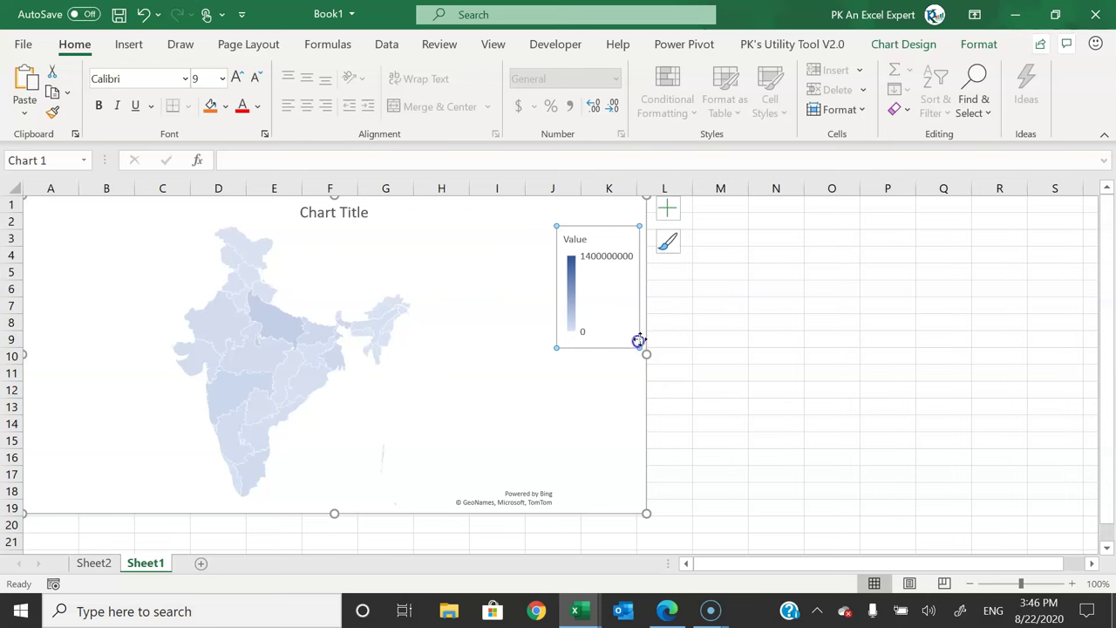
pyautogui.click(644, 314)
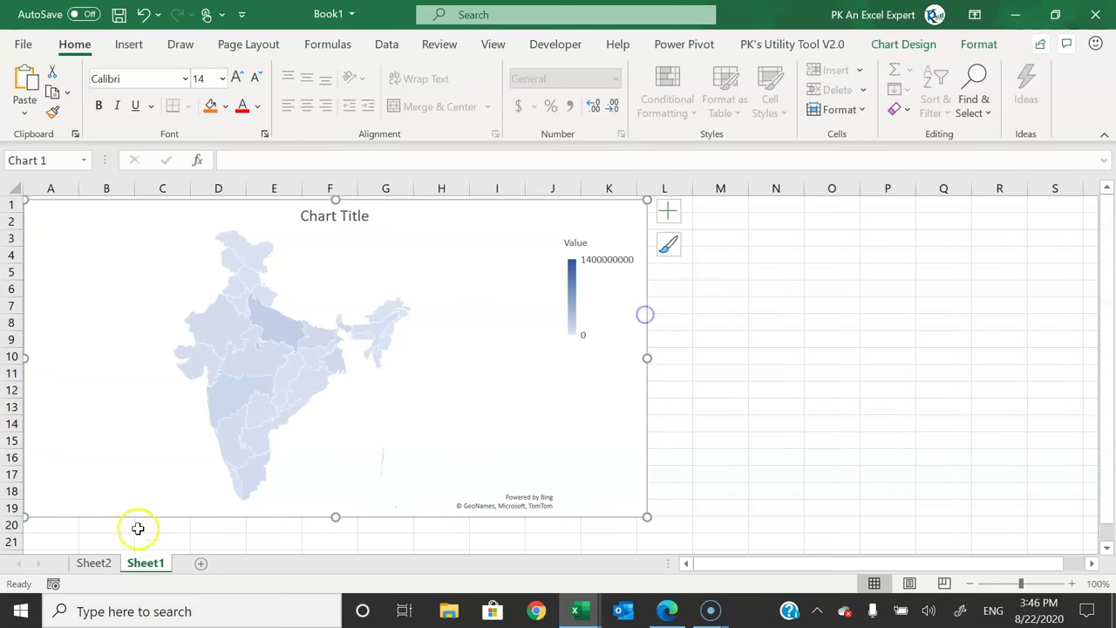
# - Insert slicers for State or union territory and Metric from the state table on Sheet2
pyautogui.click(93, 563)
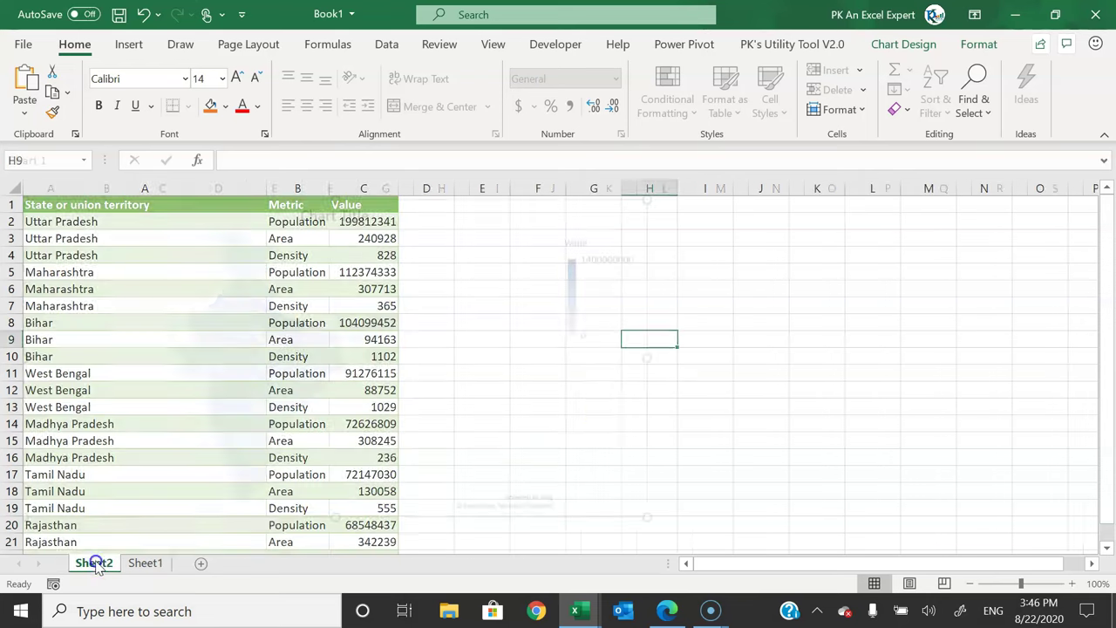
pyautogui.click(192, 221)
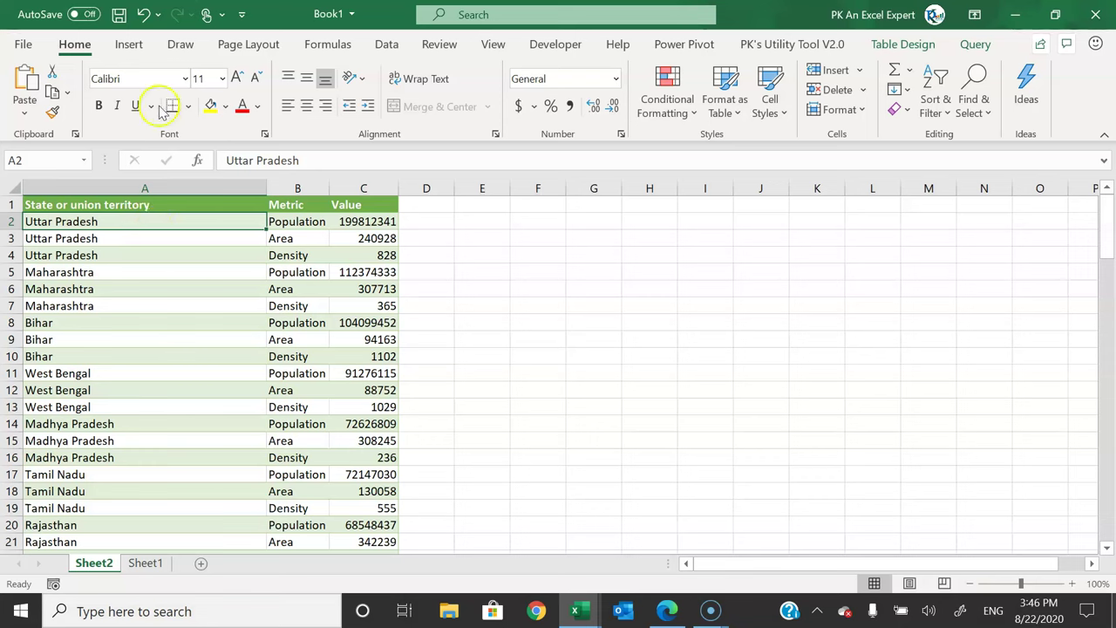
pyautogui.click(126, 46)
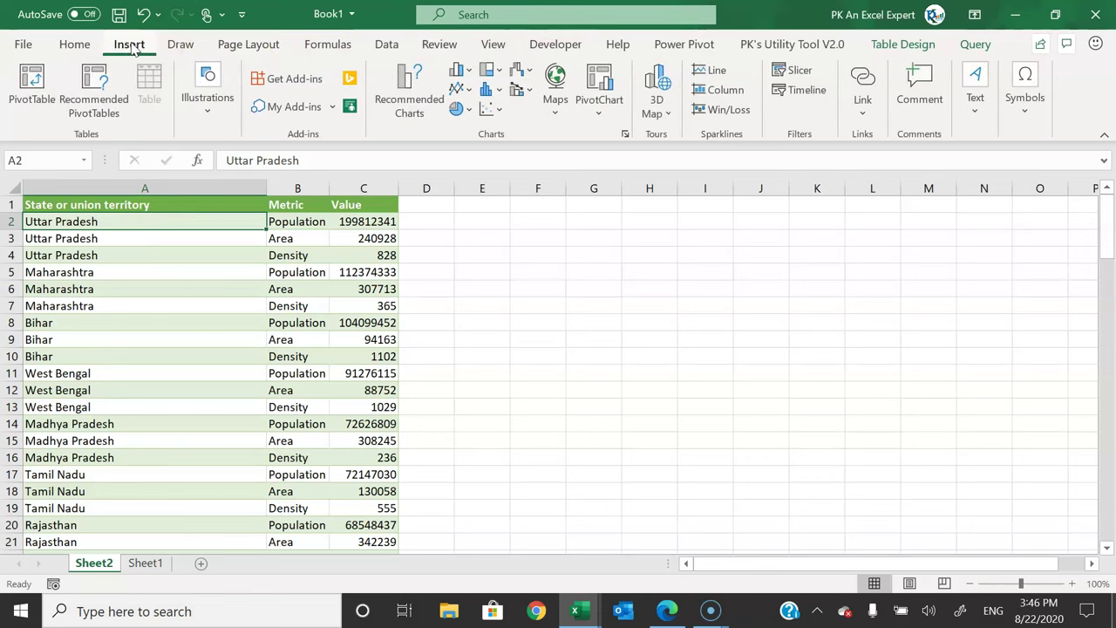
pyautogui.click(792, 76)
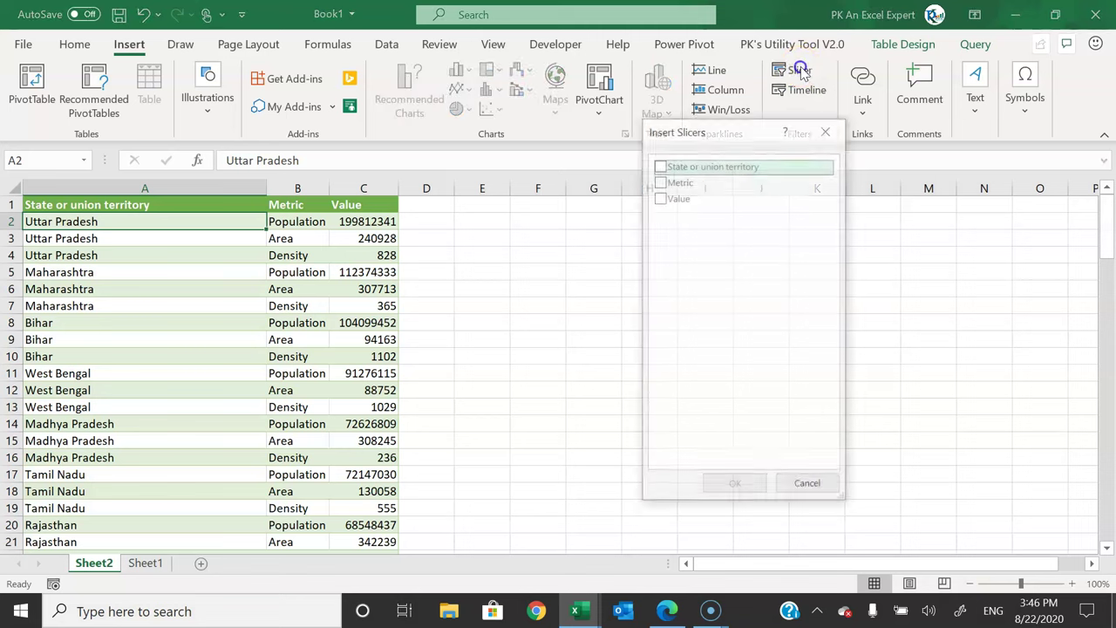
pyautogui.click(660, 165)
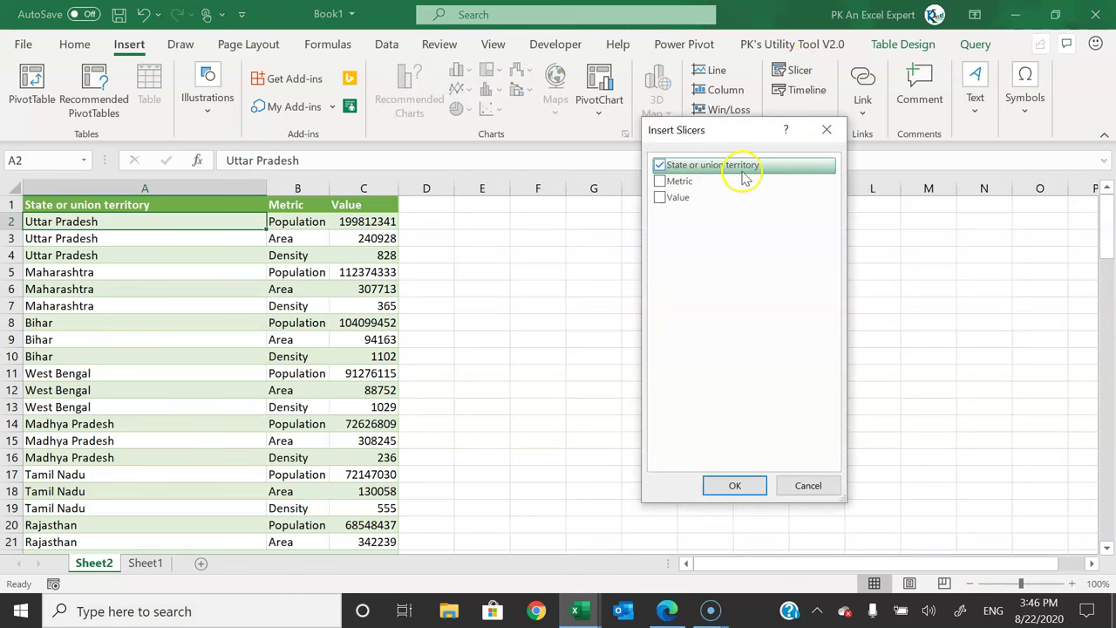
pyautogui.click(660, 181)
pyautogui.click(735, 486)
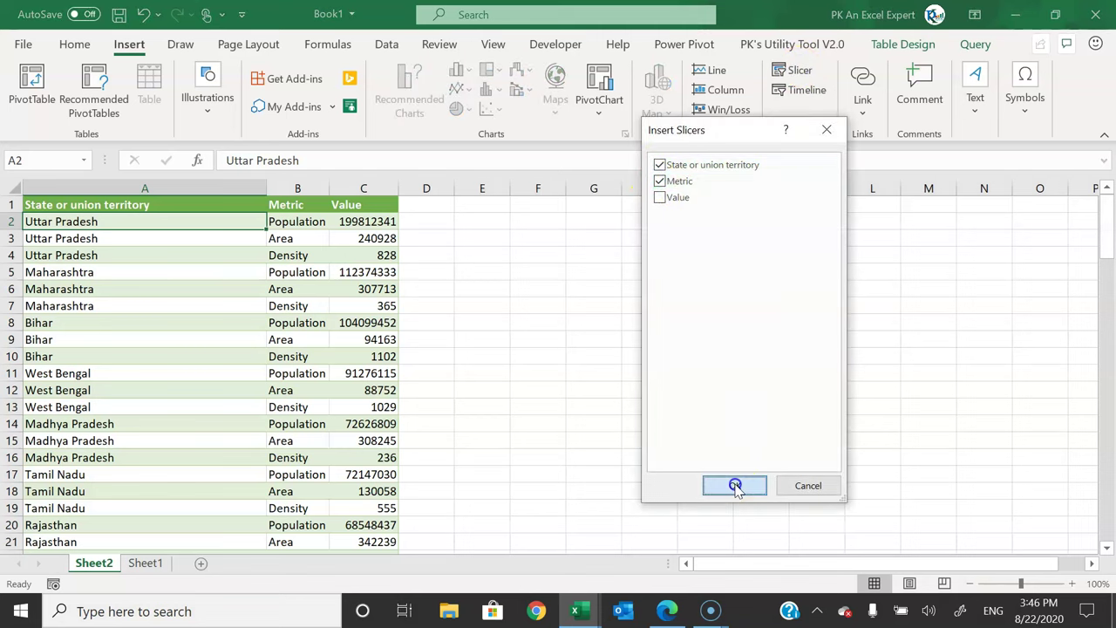
# - Move both the State or union territory and Metric slicers from Sheet2 to Sheet1
pyautogui.click(569, 309)
pyautogui.keyDown('ctrl'); pyautogui.click(541, 251); pyautogui.keyUp('ctrl')
pyautogui.press('Delete')
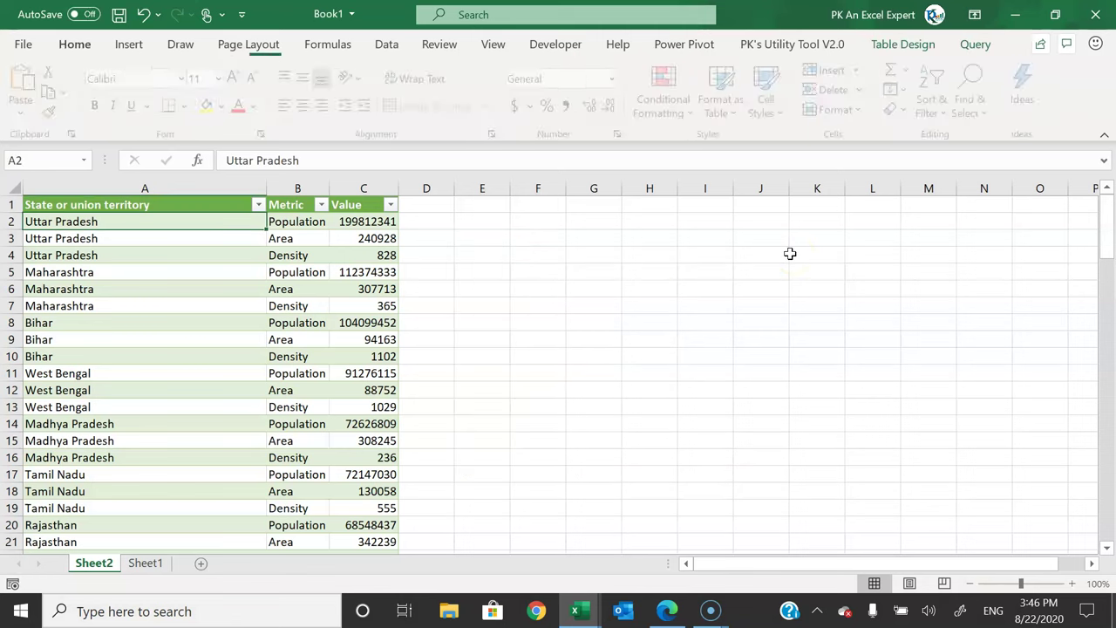
pyautogui.click(144, 564)
pyautogui.click(761, 304)
pyautogui.hotkey('ctrl', 'v')
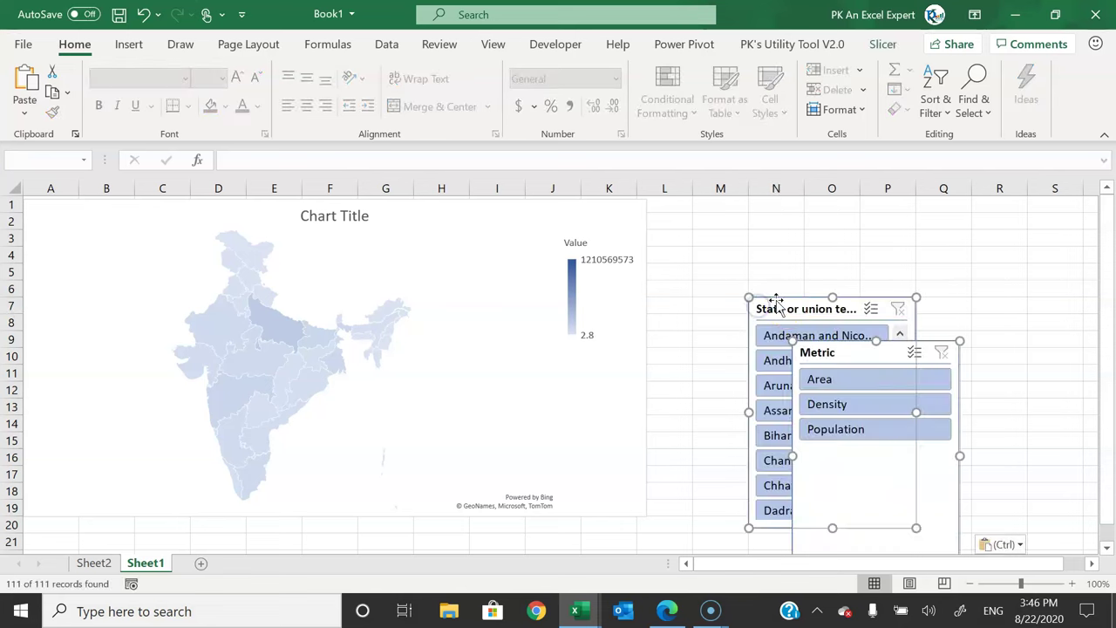
# - Arrange the two slicers side by side beside the map chart, State or union territory first and Metric second
pyautogui.moveTo(780, 309); pyautogui.dragTo(698, 222)
pyautogui.click(954, 235)
pyautogui.moveTo(802, 266); pyautogui.dragTo(944, 218)
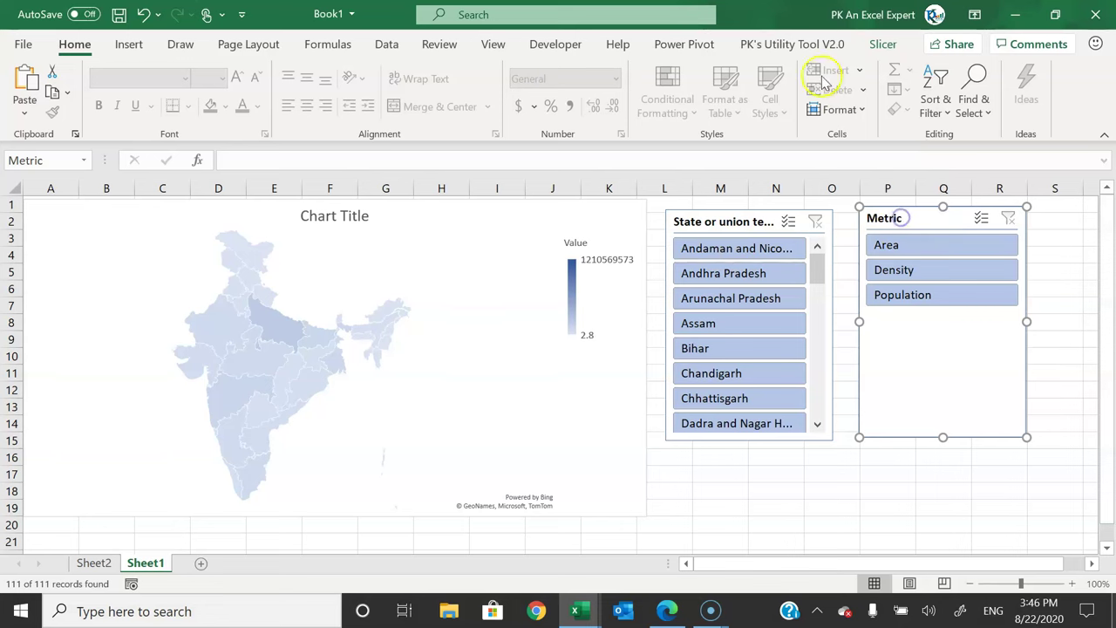
# - Set the Metric slicer's buttons to 3 columns
pyautogui.click(884, 44)
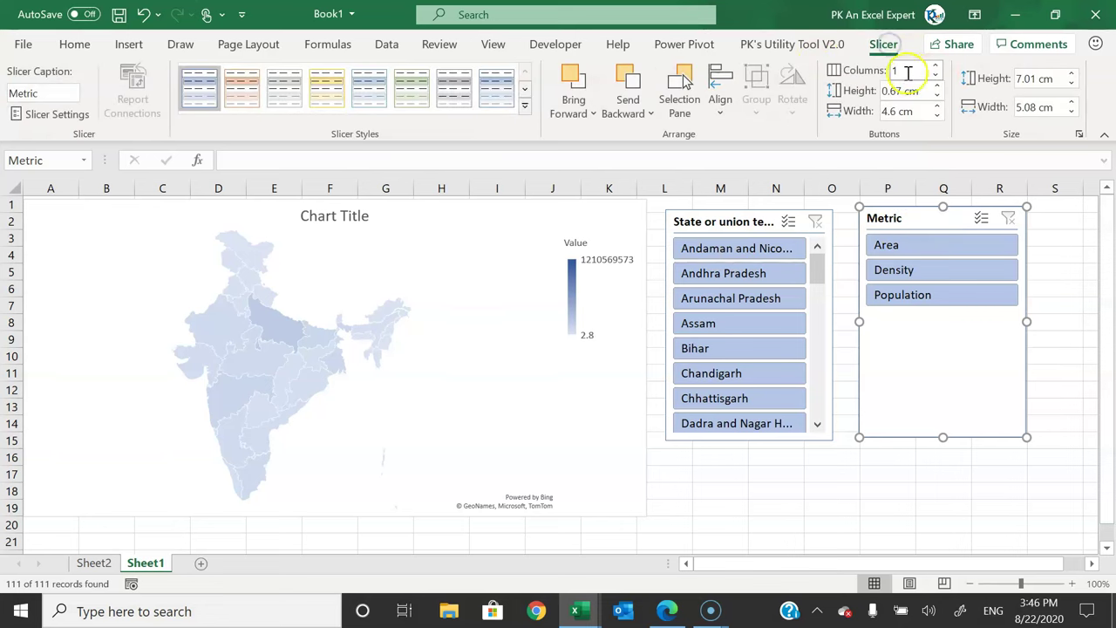
pyautogui.click(936, 68)
pyautogui.click(935, 68)
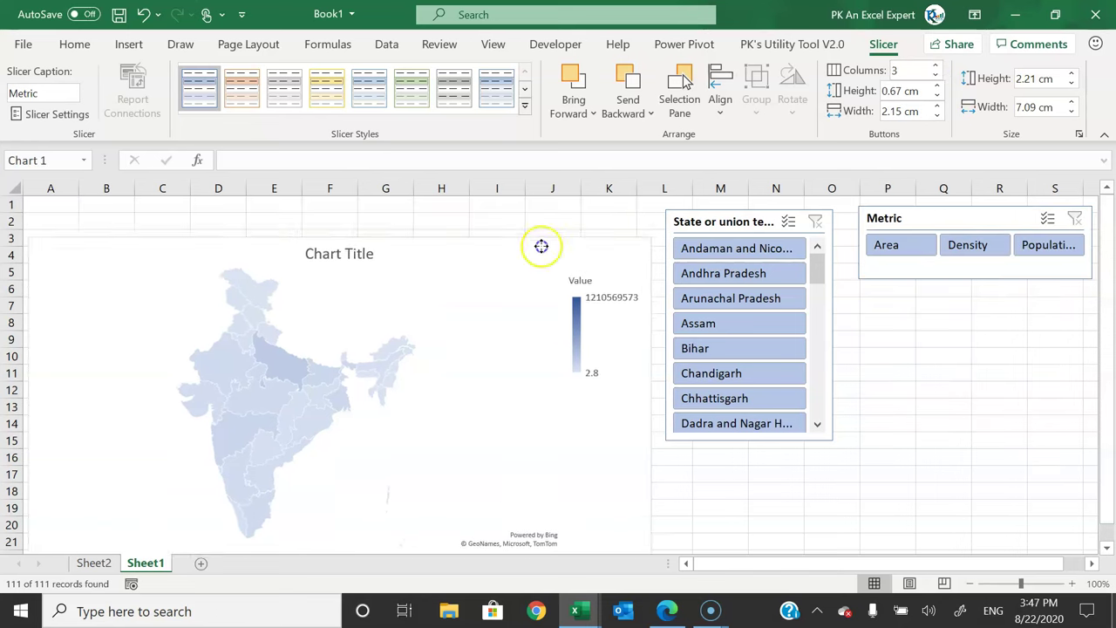
# - Move the Metric slicer directly above the map chart at about 10.87 cm wide and hide its header
pyautogui.moveTo(918, 209); pyautogui.dragTo(113, 203)
pyautogui.rightClick(207, 212)
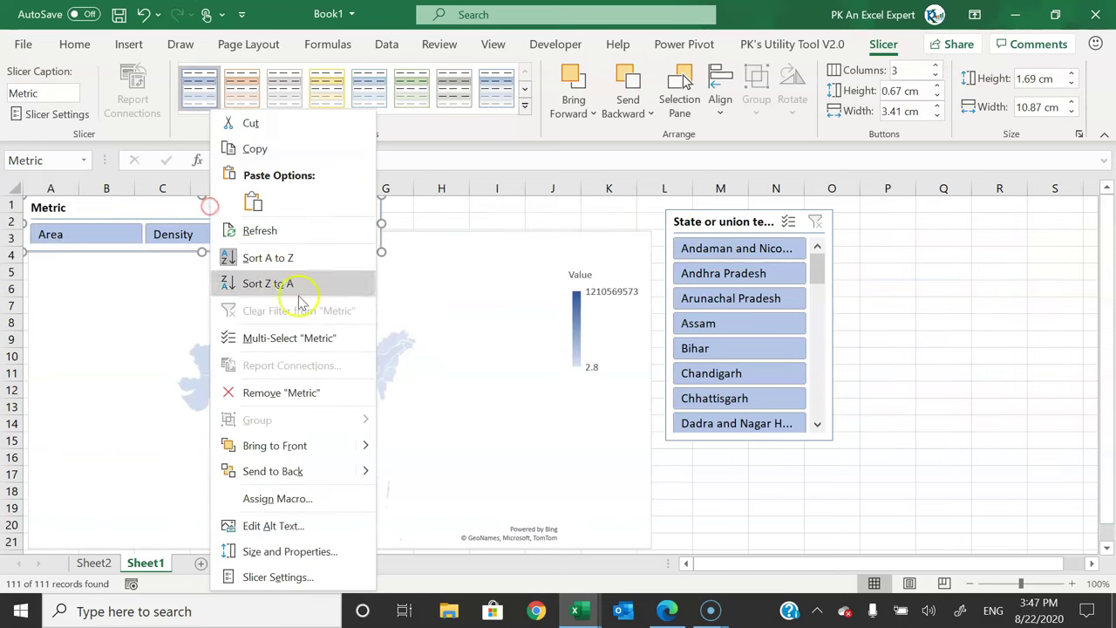
pyautogui.click(277, 577)
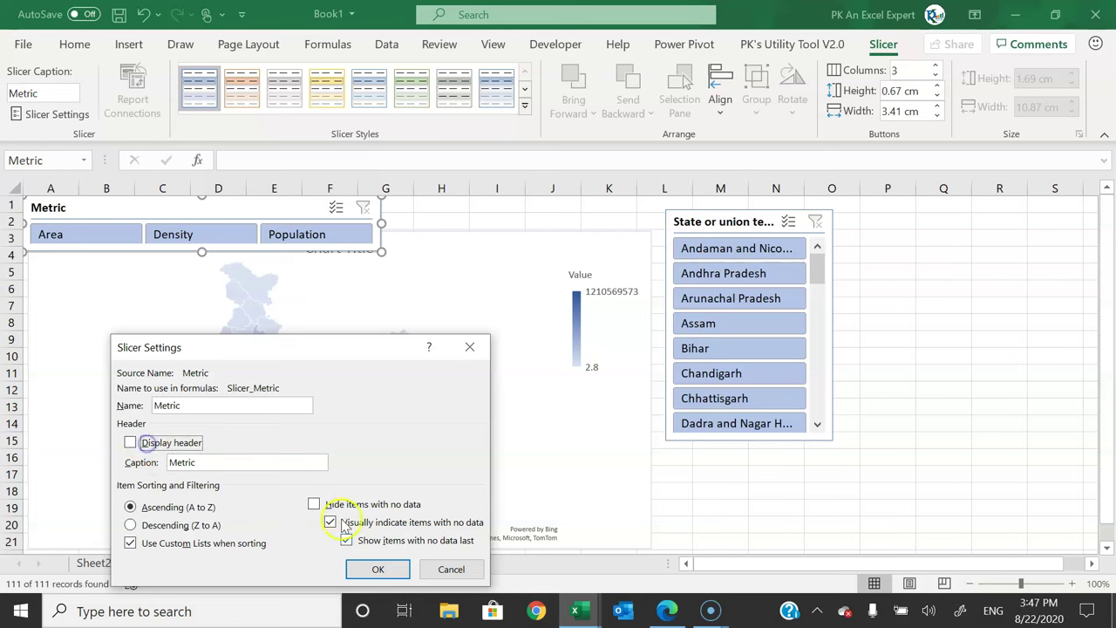
pyautogui.click(375, 569)
pyautogui.click(463, 244)
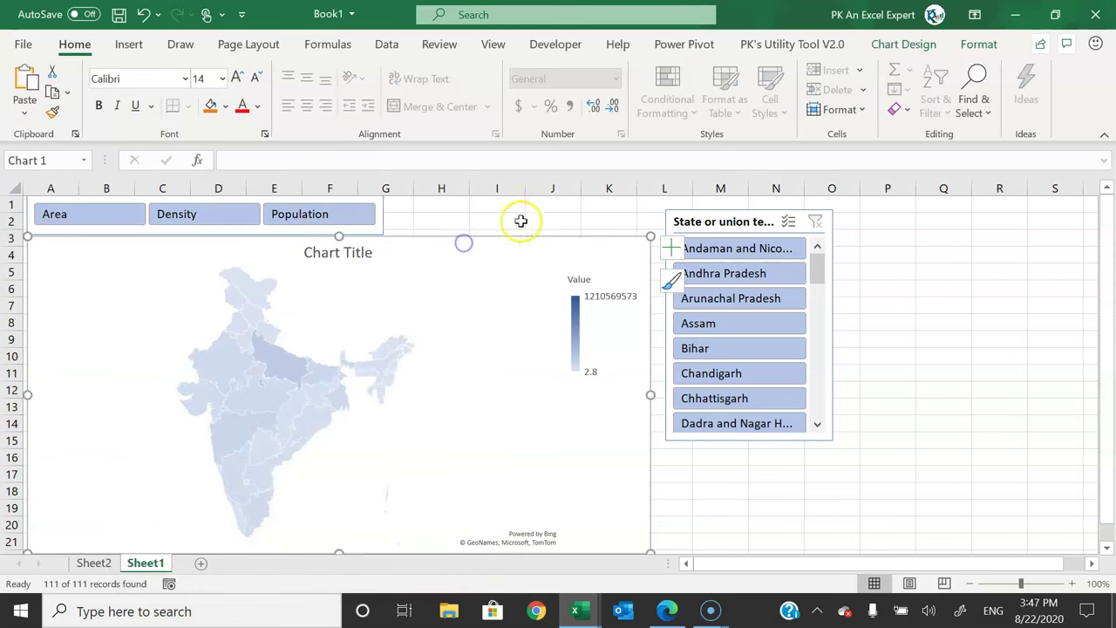
# - Hide the gridlines on Sheet1
pyautogui.click(521, 221)
pyautogui.click(493, 43)
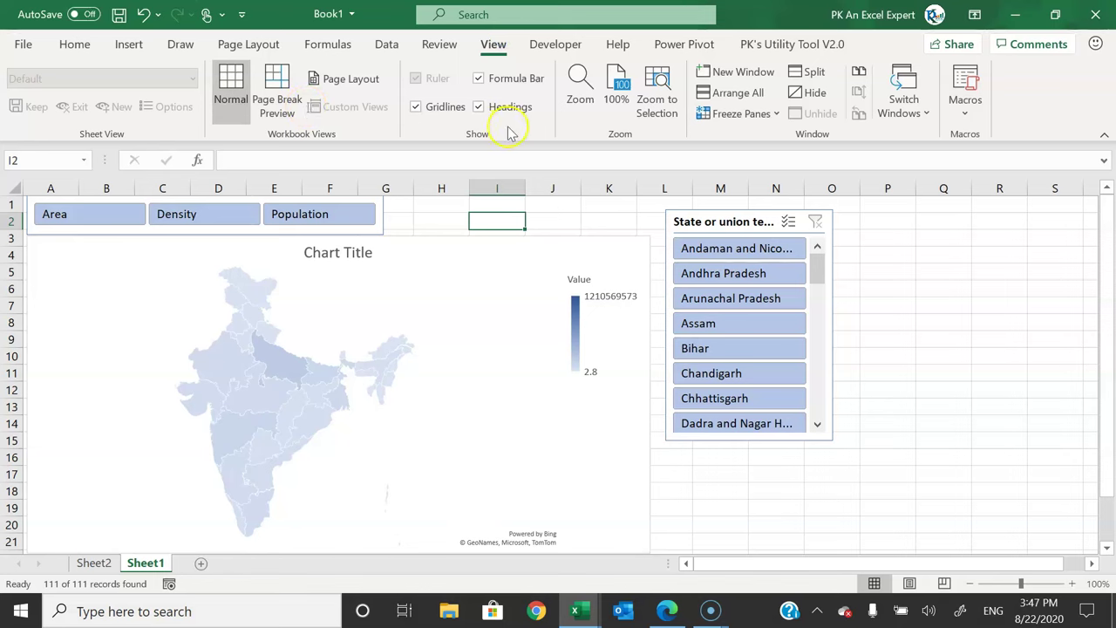
pyautogui.click(439, 116)
pyautogui.click(449, 223)
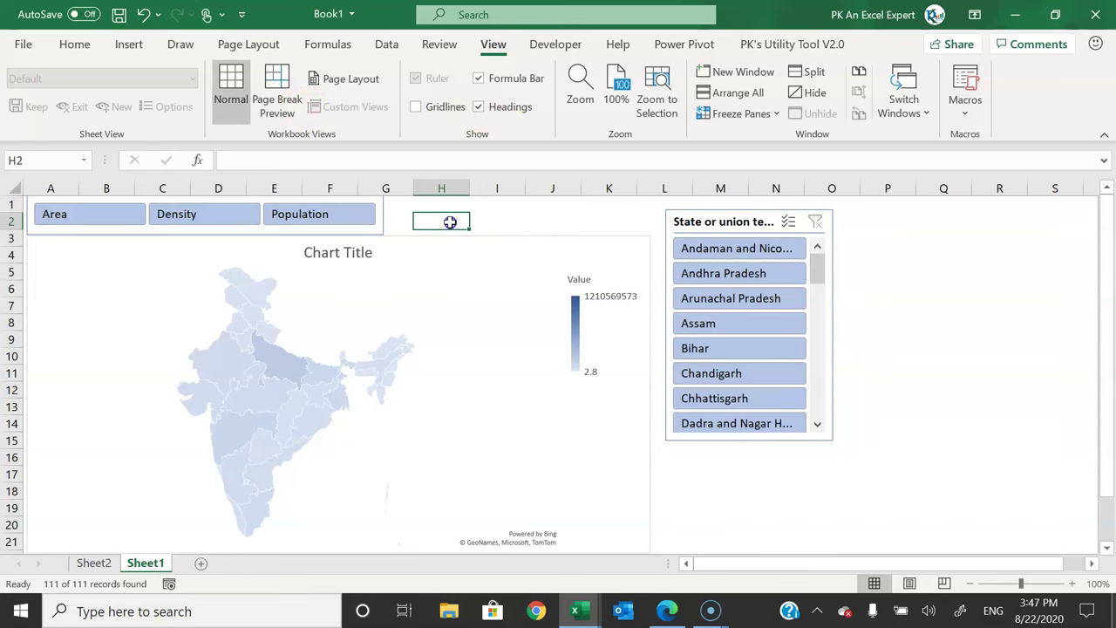
# - Test the Metric slicer by filtering the map to Population, Density and Area, and return it to Population
pyautogui.click(330, 218)
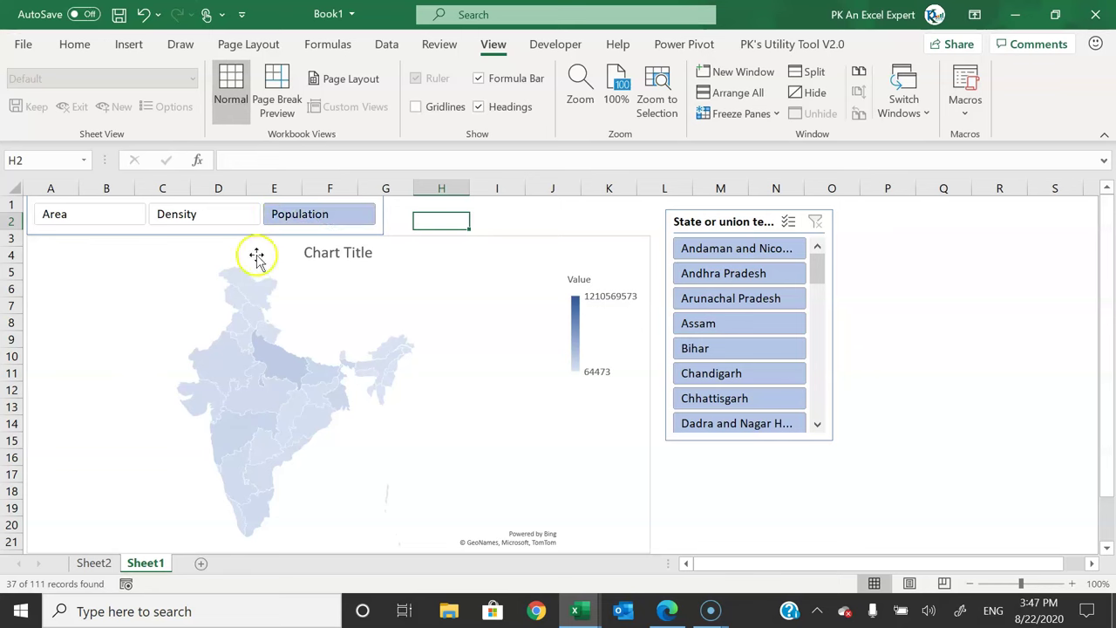
pyautogui.click(221, 217)
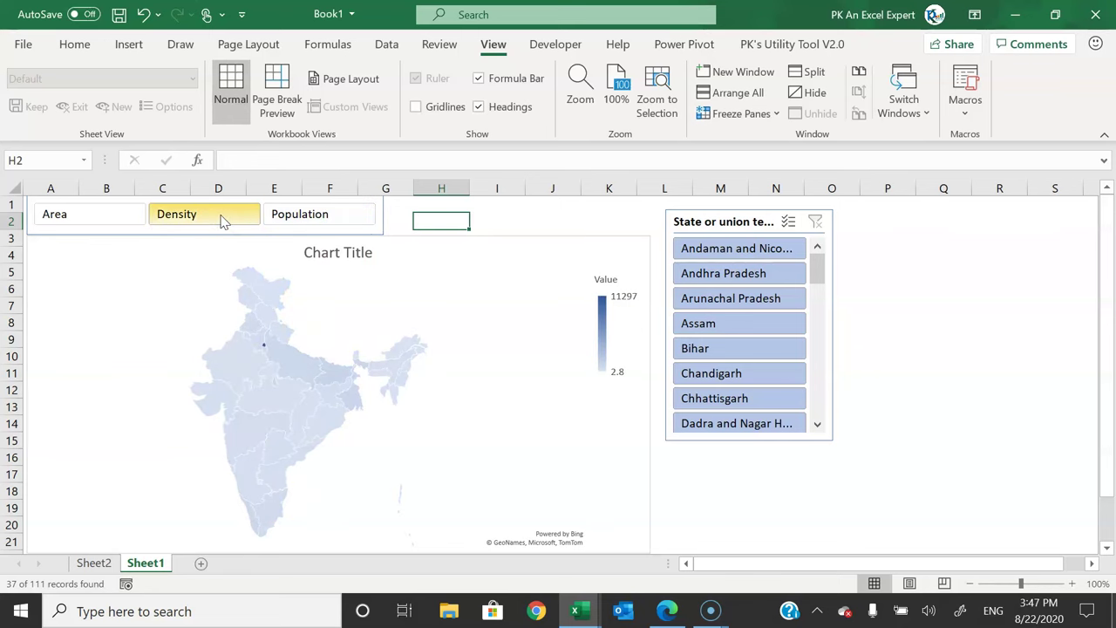
pyautogui.click(77, 217)
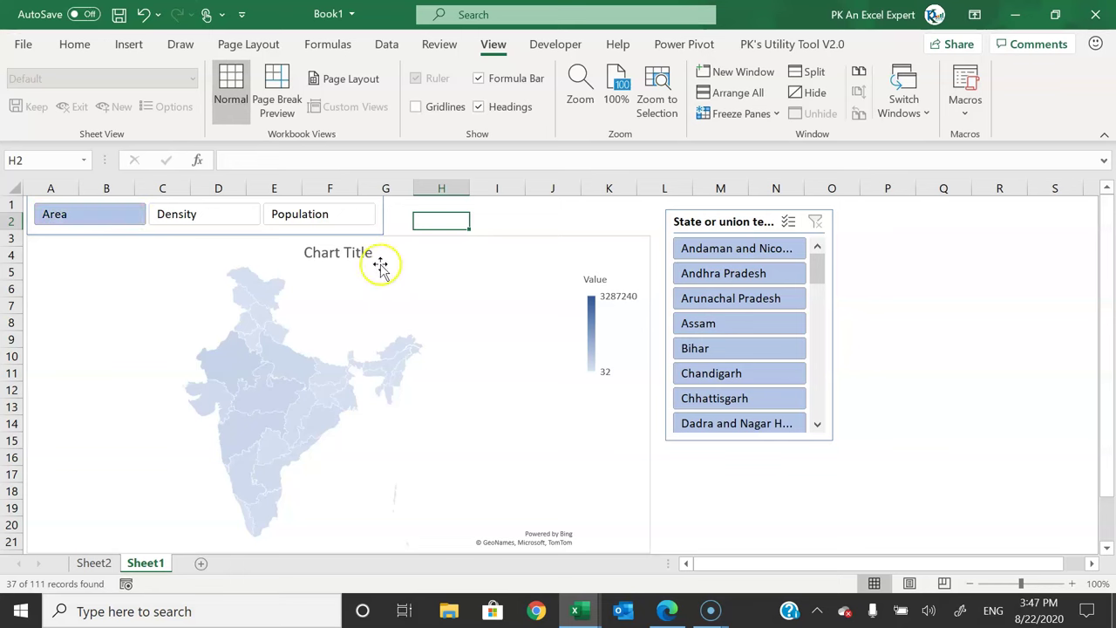
pyautogui.click(329, 217)
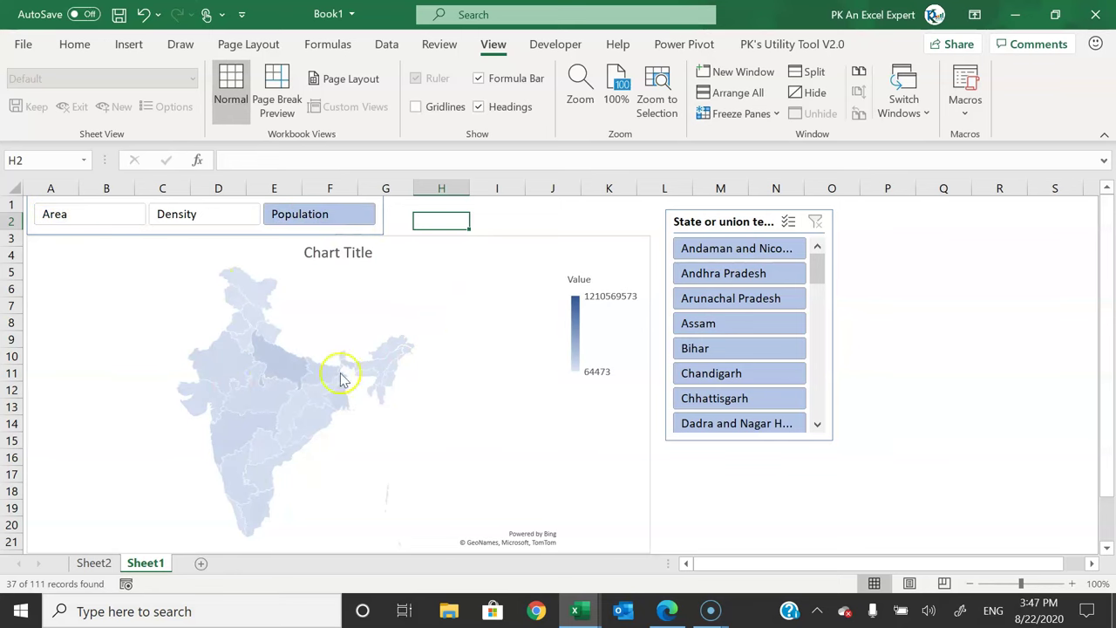
# - Try the second chart style and the dark chart styles on the map chart, and return to the first style
pyautogui.click(393, 321)
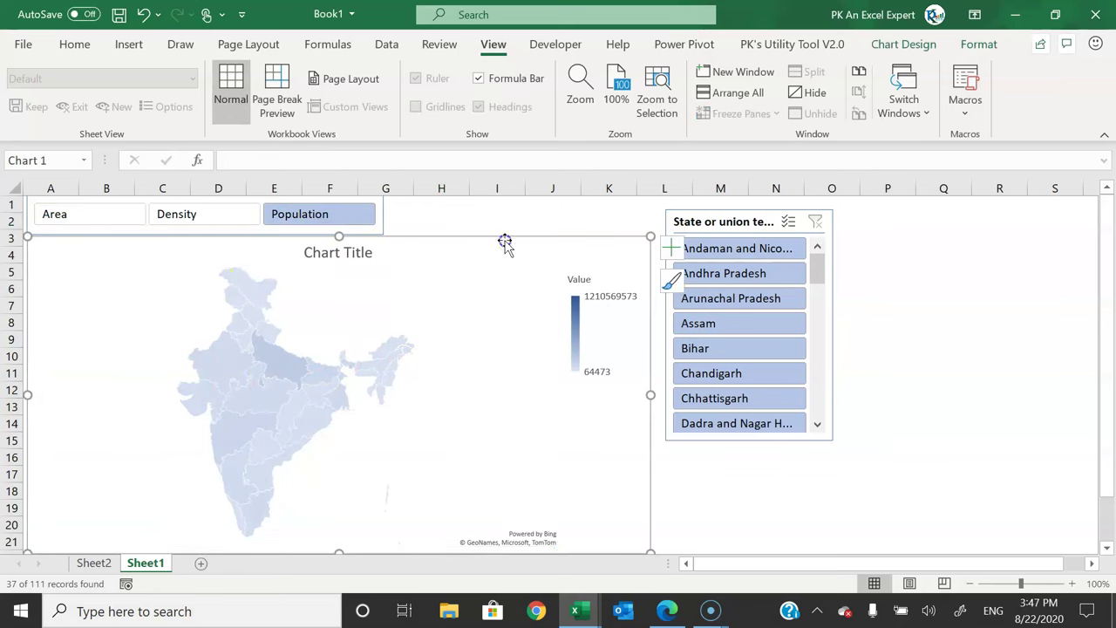
pyautogui.click(908, 45)
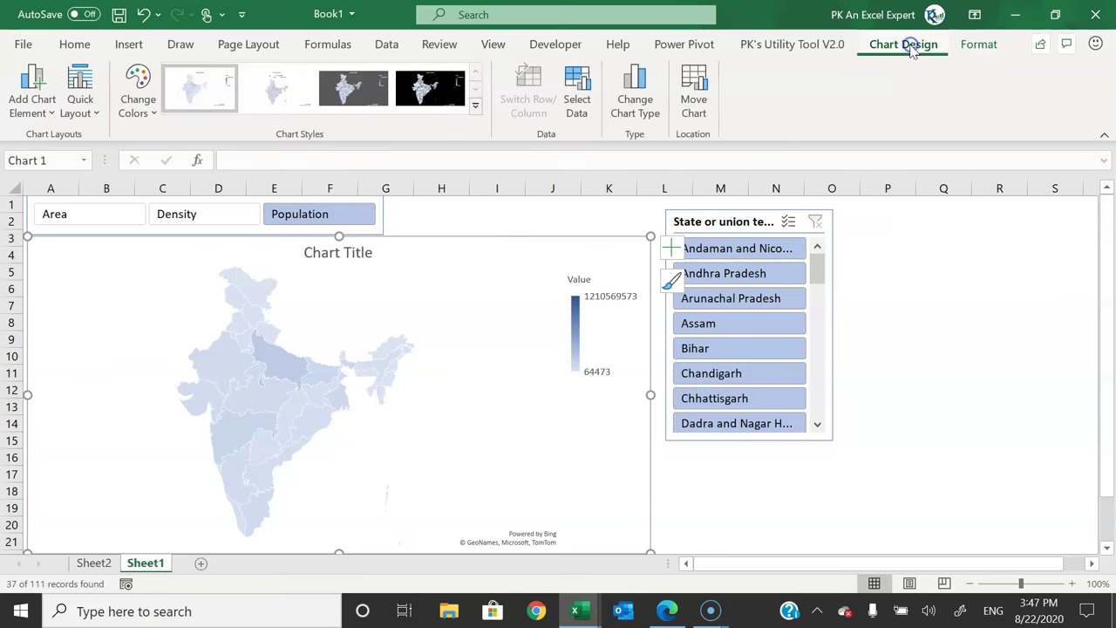
pyautogui.click(274, 89)
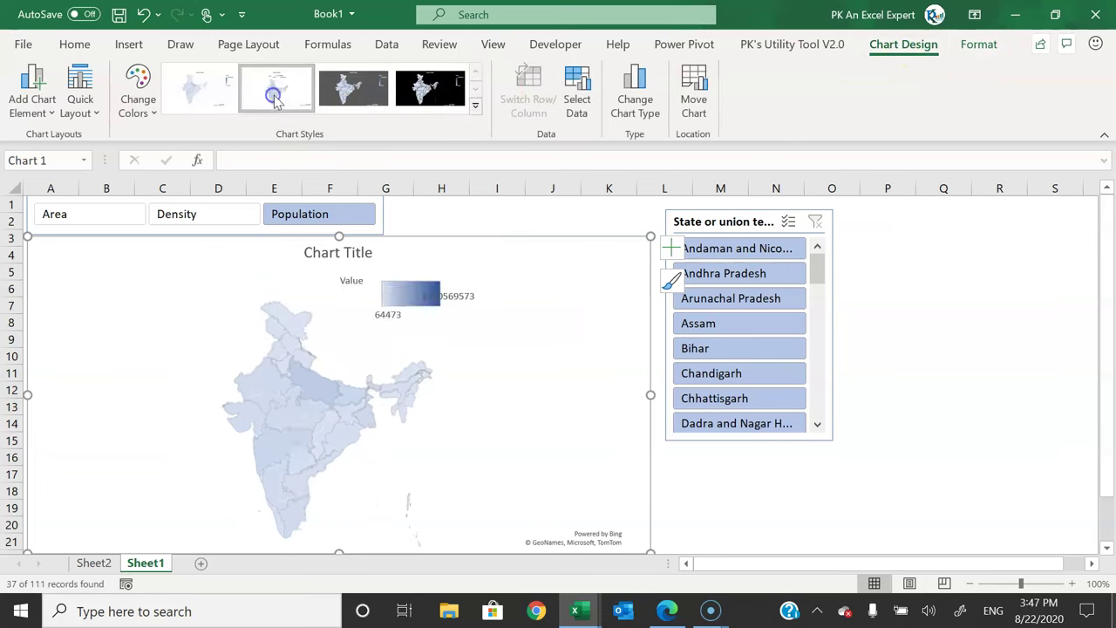
pyautogui.click(351, 90)
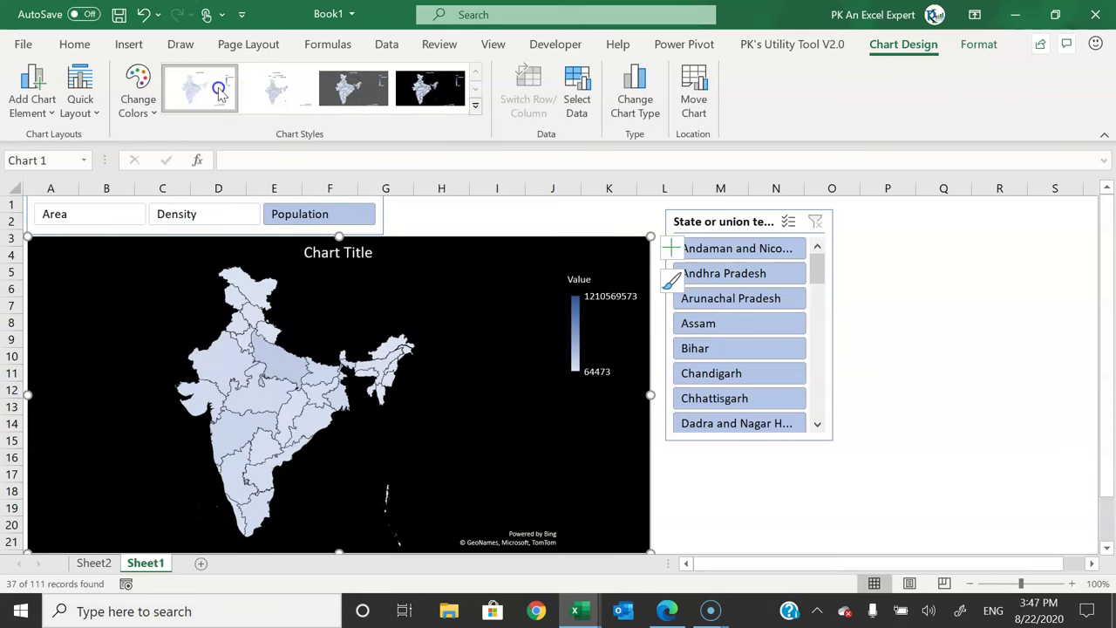
pyautogui.click(165, 105)
# - Recolor the map chart with the gold monochromatic palette and apply the second chart style
pyautogui.click(151, 111)
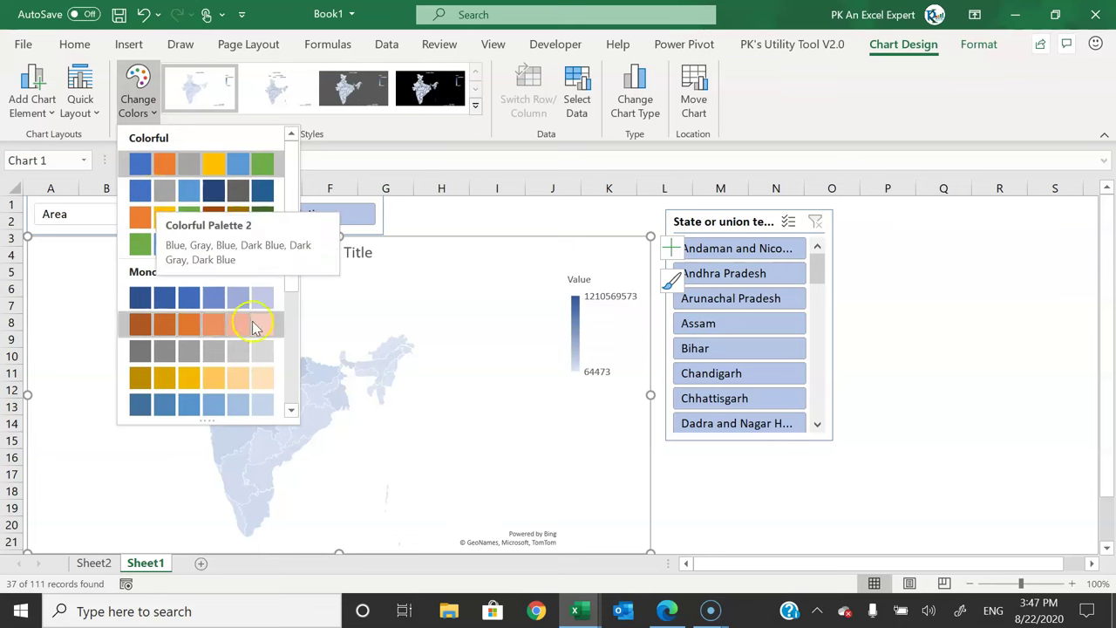
pyautogui.moveTo(291, 269); pyautogui.dragTo(291, 274)
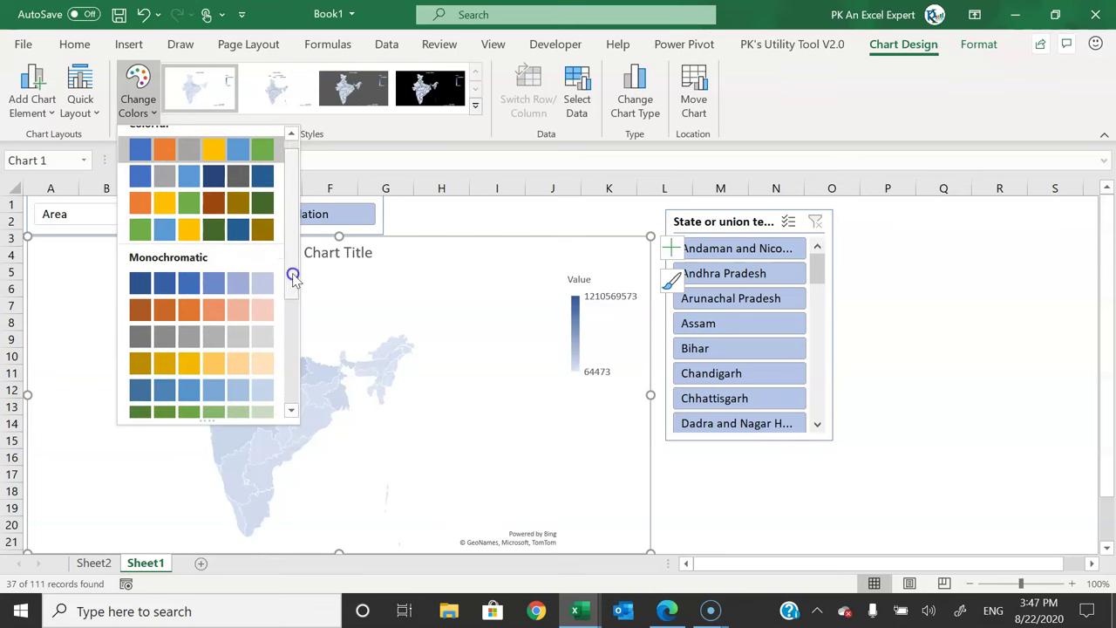
pyautogui.click(221, 364)
pyautogui.click(279, 96)
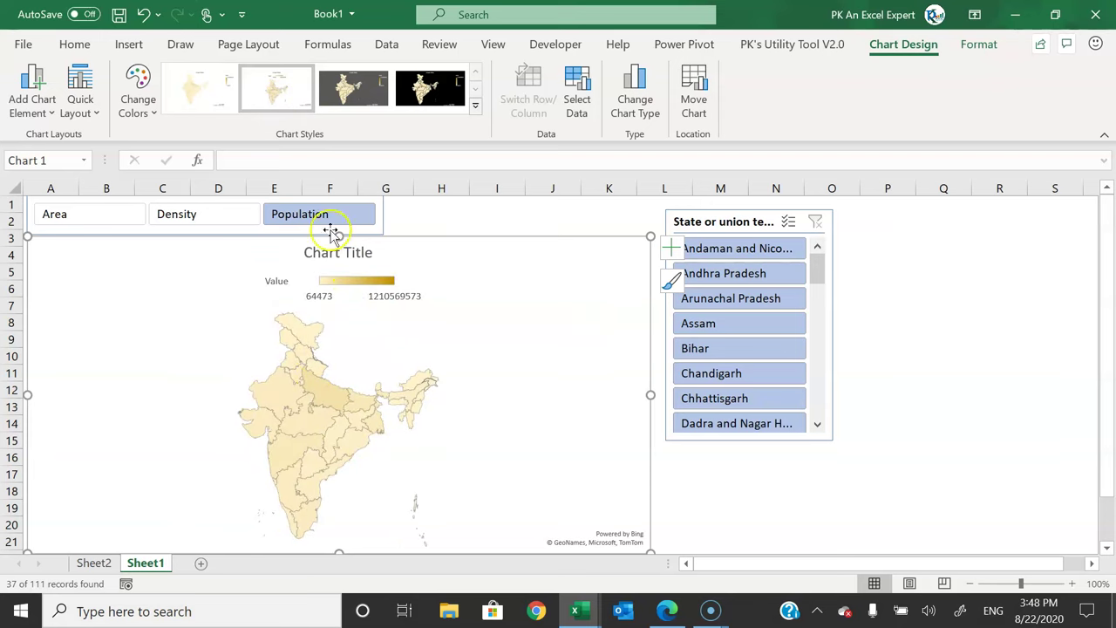
# - Check the recolored map for Density, Area and Population by switching the Metric slicer
pyautogui.click(209, 216)
pyautogui.click(96, 218)
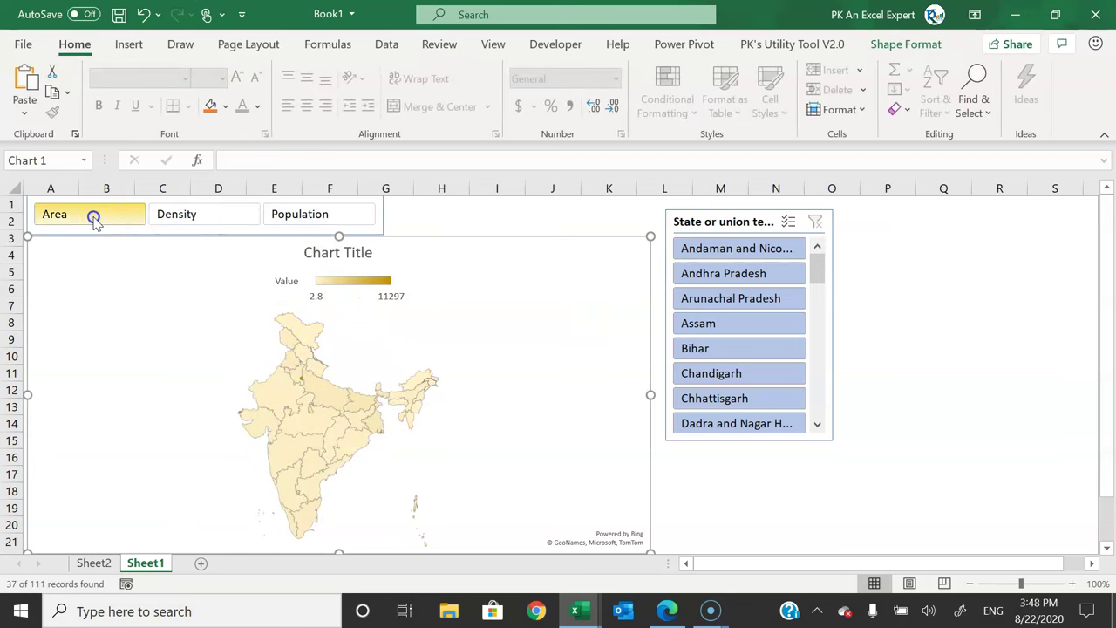
pyautogui.click(362, 214)
# - Set the map data series' color scale to Diverging (3-color)
pyautogui.rightClick(313, 387)
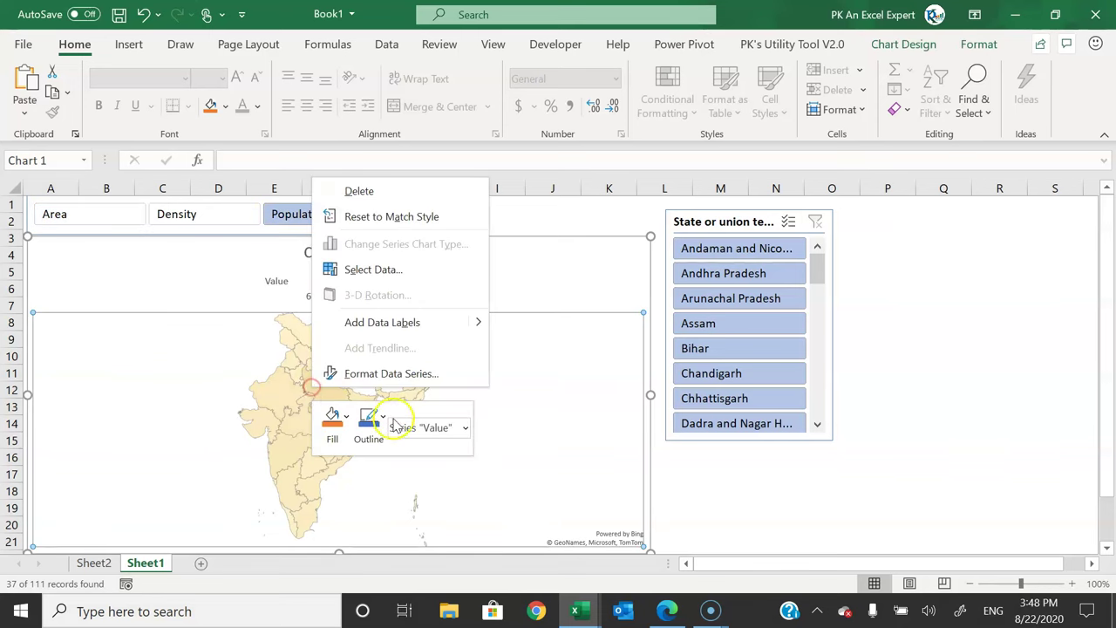
pyautogui.click(392, 373)
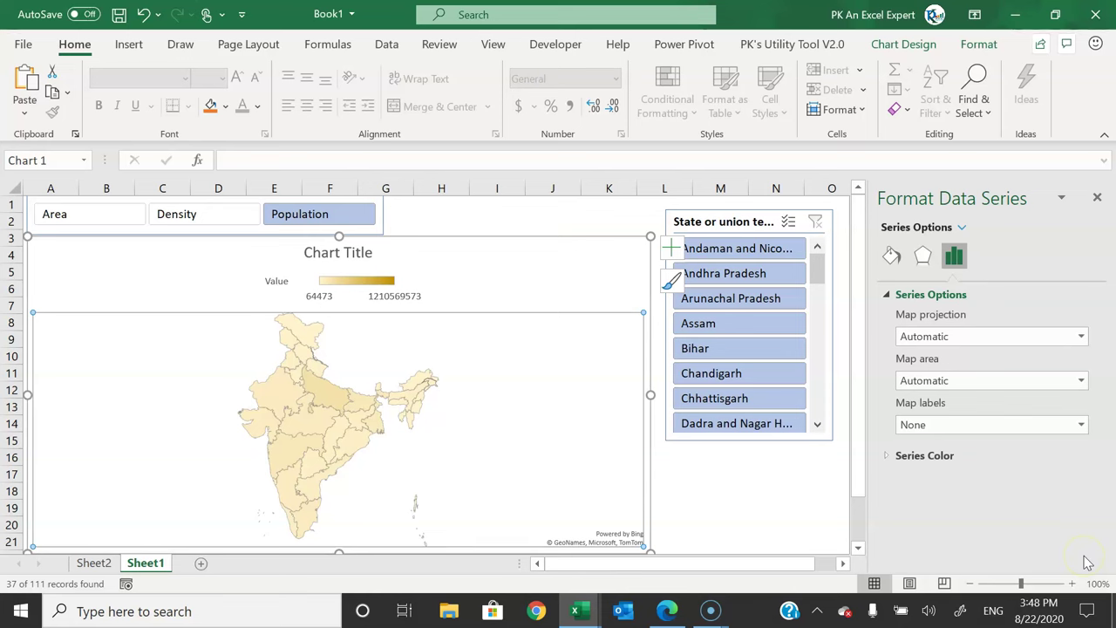
pyautogui.click(897, 455)
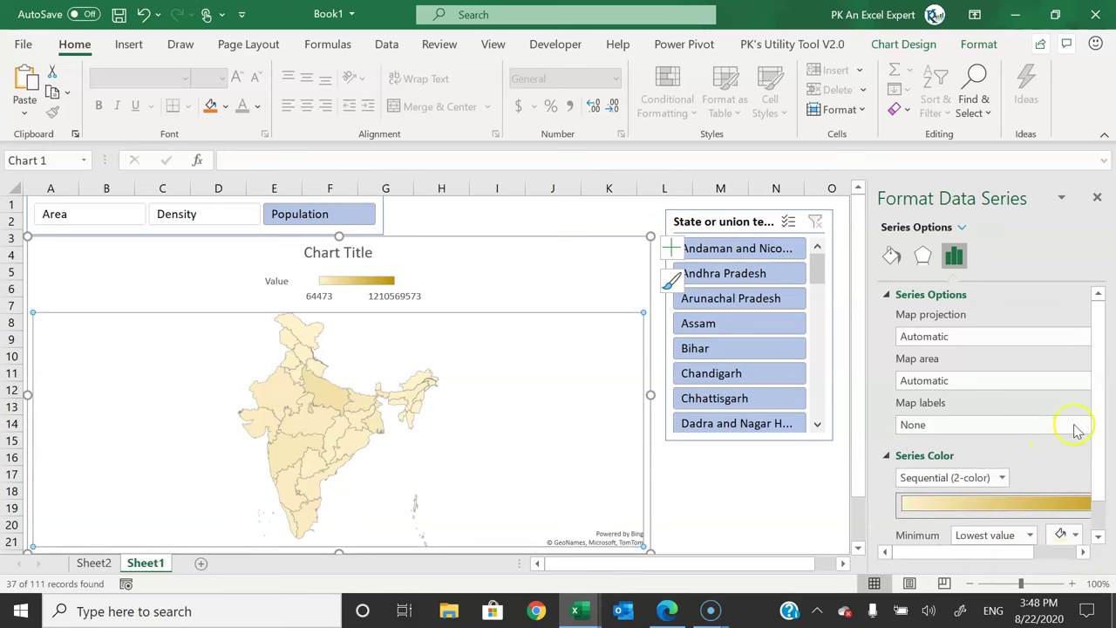
pyautogui.scroll(-1, 1104, 448)
pyautogui.click(1004, 442)
pyautogui.click(966, 478)
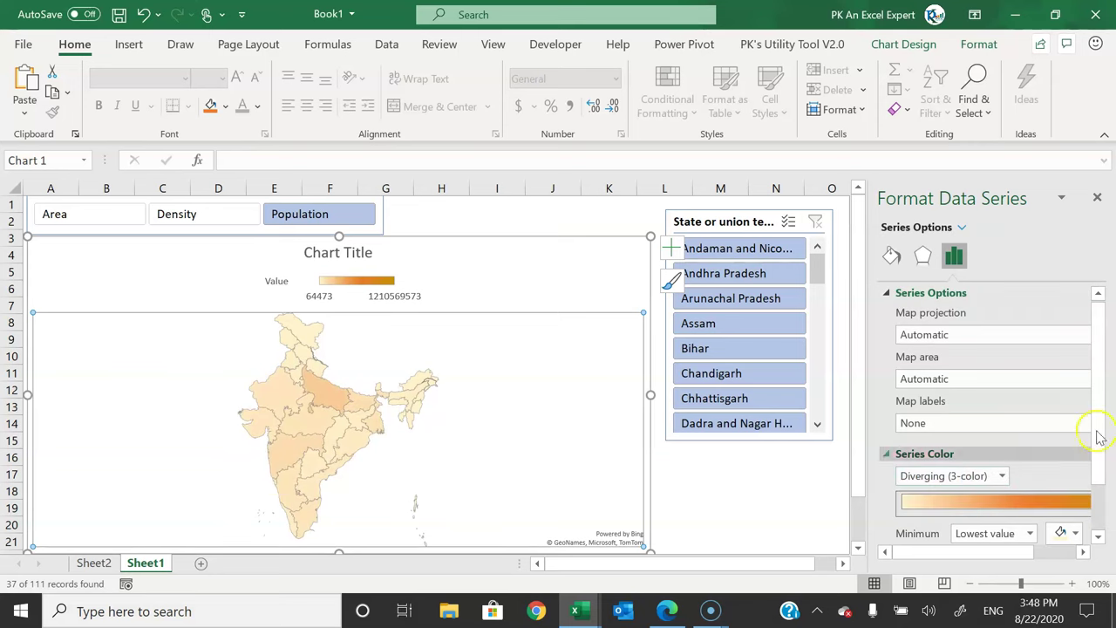
# - Set the series color scale's minimum to light green and its midpoint to standard orange
pyautogui.scroll(-2, 1102, 436)
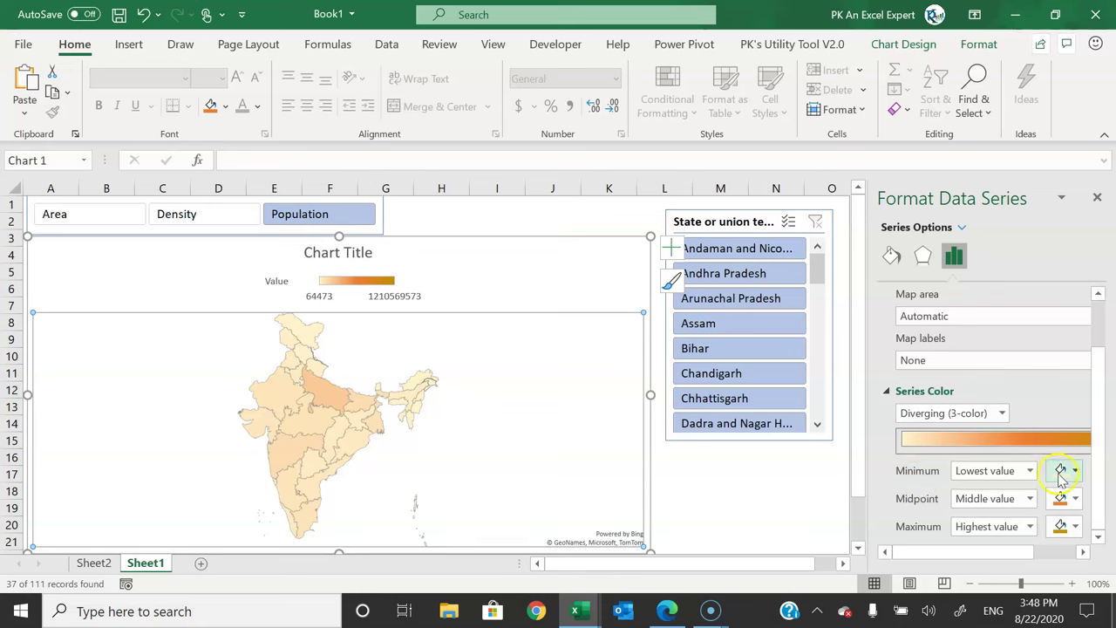
pyautogui.click(1062, 471)
pyautogui.click(1029, 427)
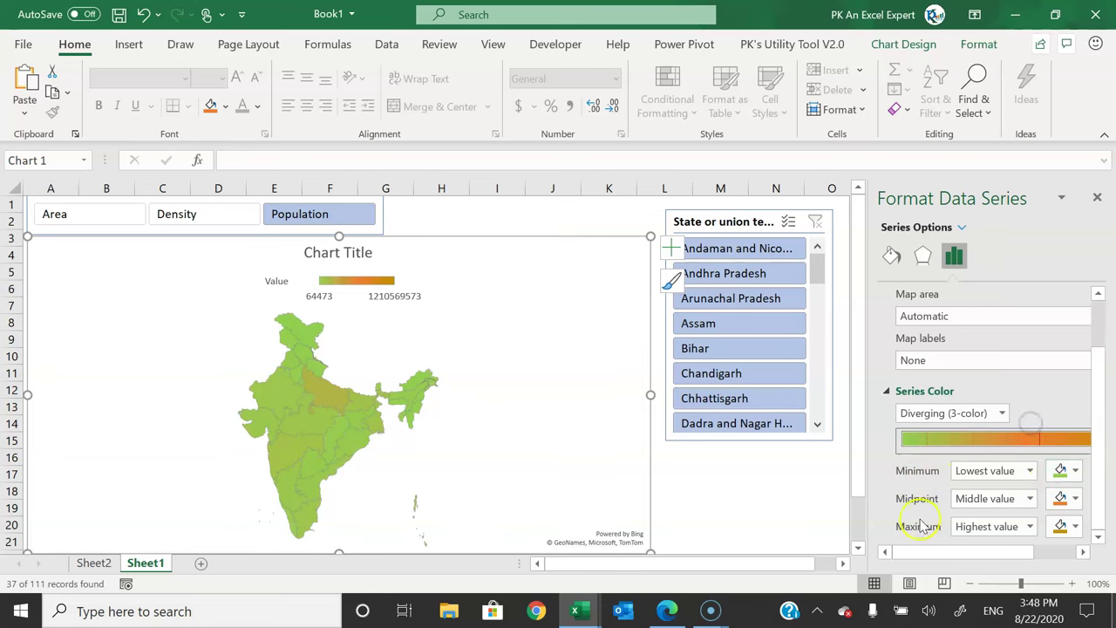
pyautogui.click(1066, 498)
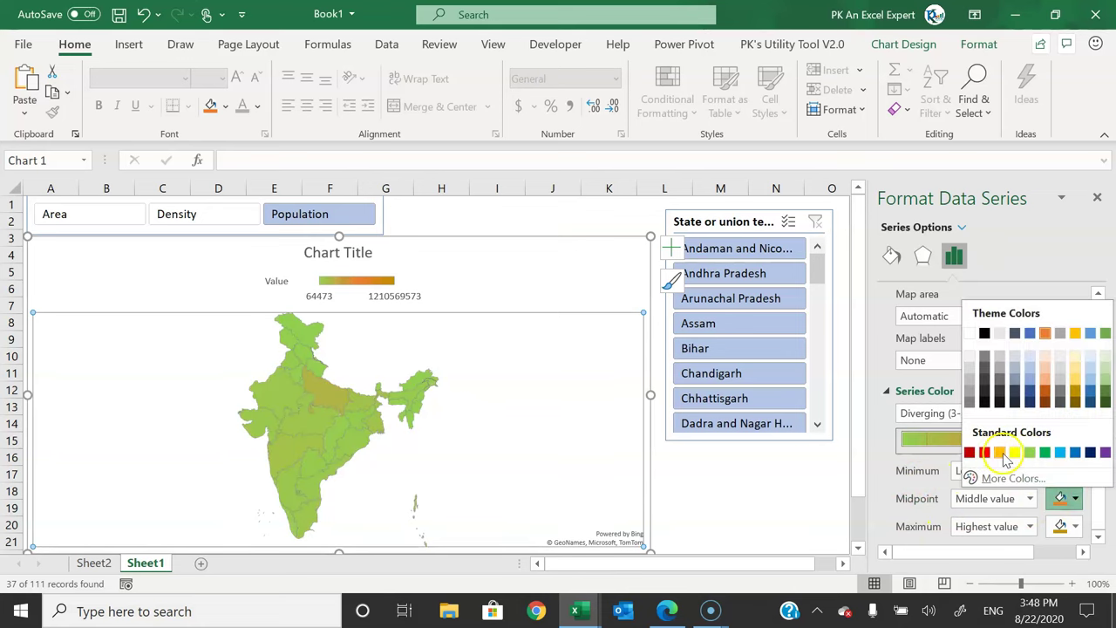
pyautogui.click(1003, 453)
# - Set the series color scale's maximum to red, after trying theme orange
pyautogui.click(1076, 526)
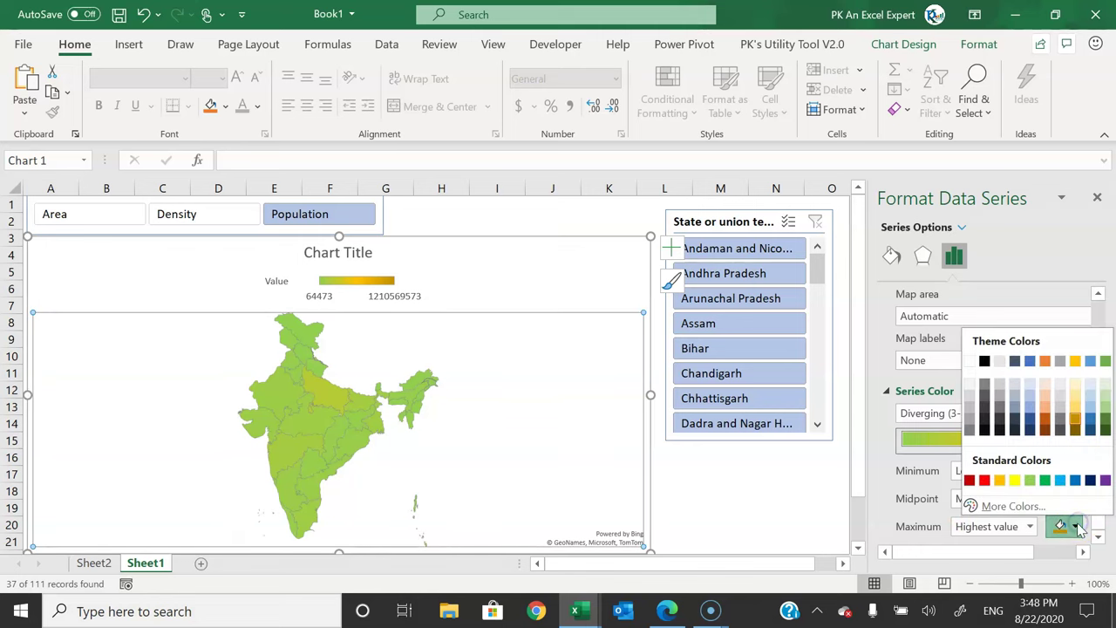
pyautogui.click(1045, 361)
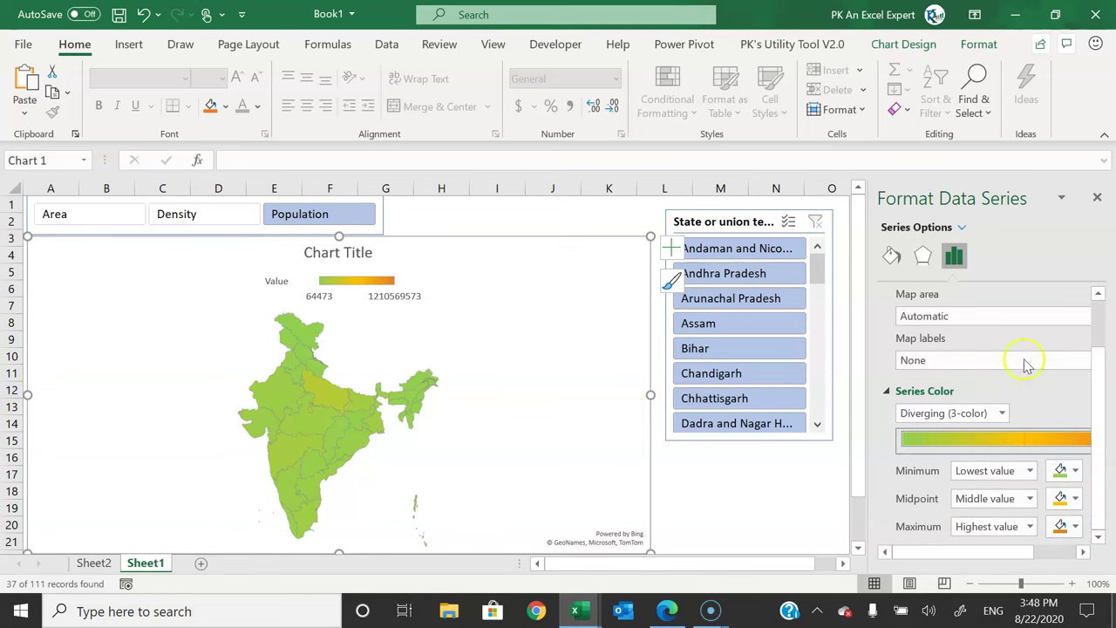
pyautogui.click(1076, 525)
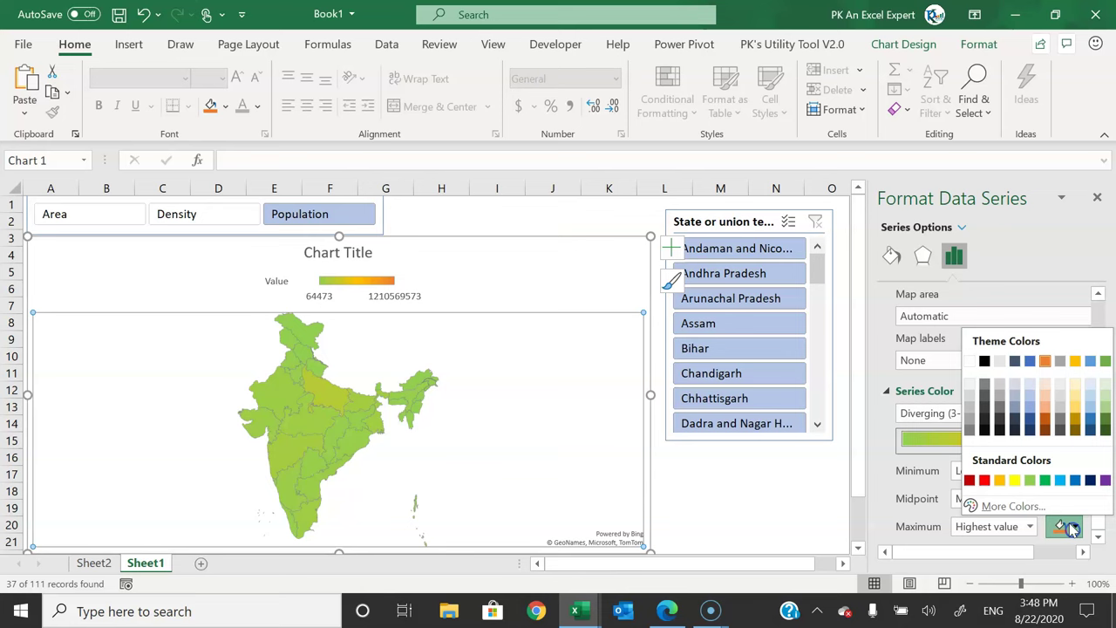
pyautogui.click(983, 479)
pyautogui.click(558, 206)
# - Add data labels to the map chart
pyautogui.click(573, 241)
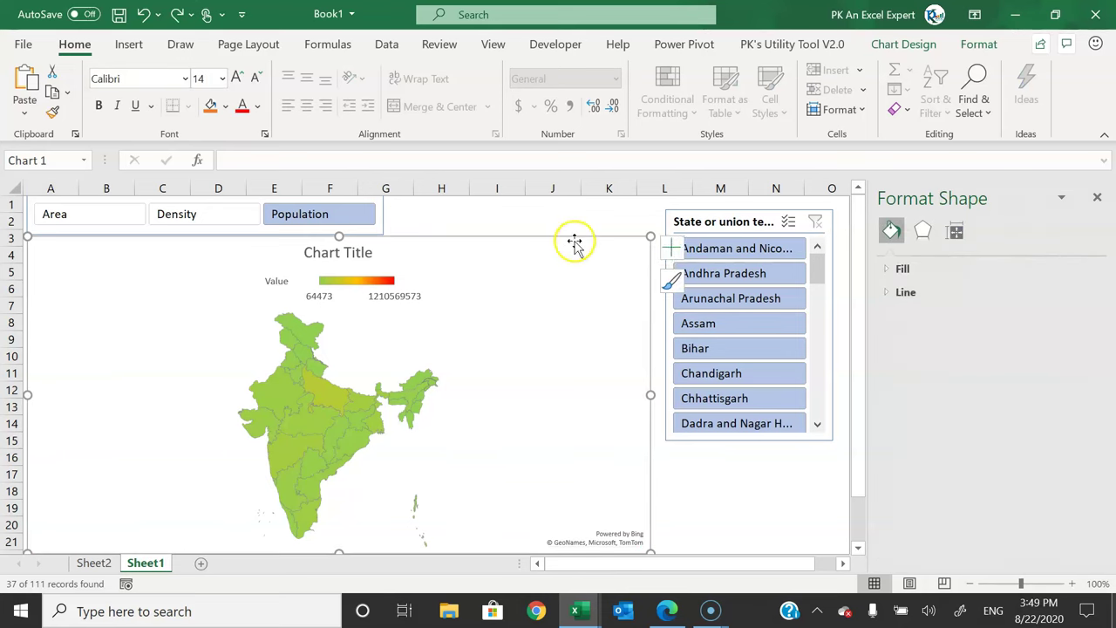
pyautogui.click(673, 251)
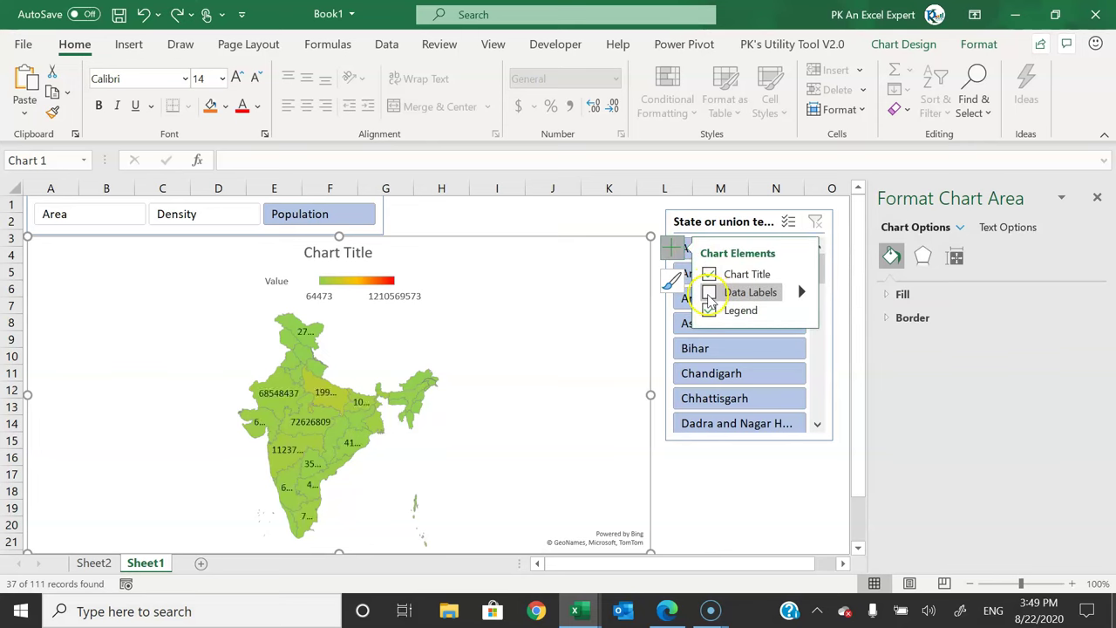
pyautogui.click(708, 293)
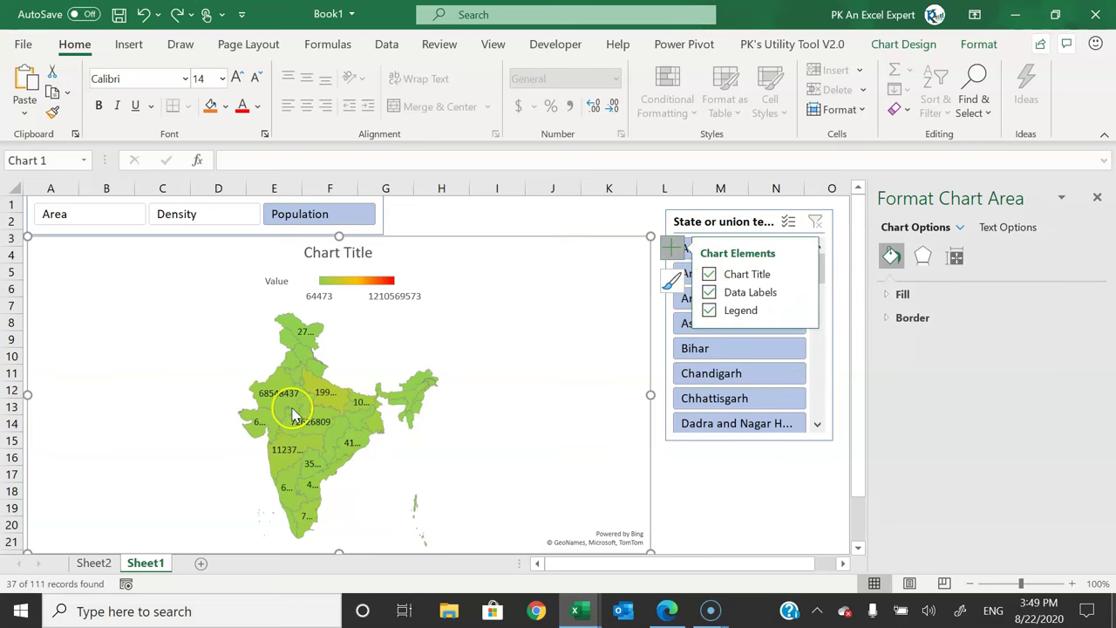
# - Set the map data series' map labels to Best fit only
pyautogui.click(306, 357)
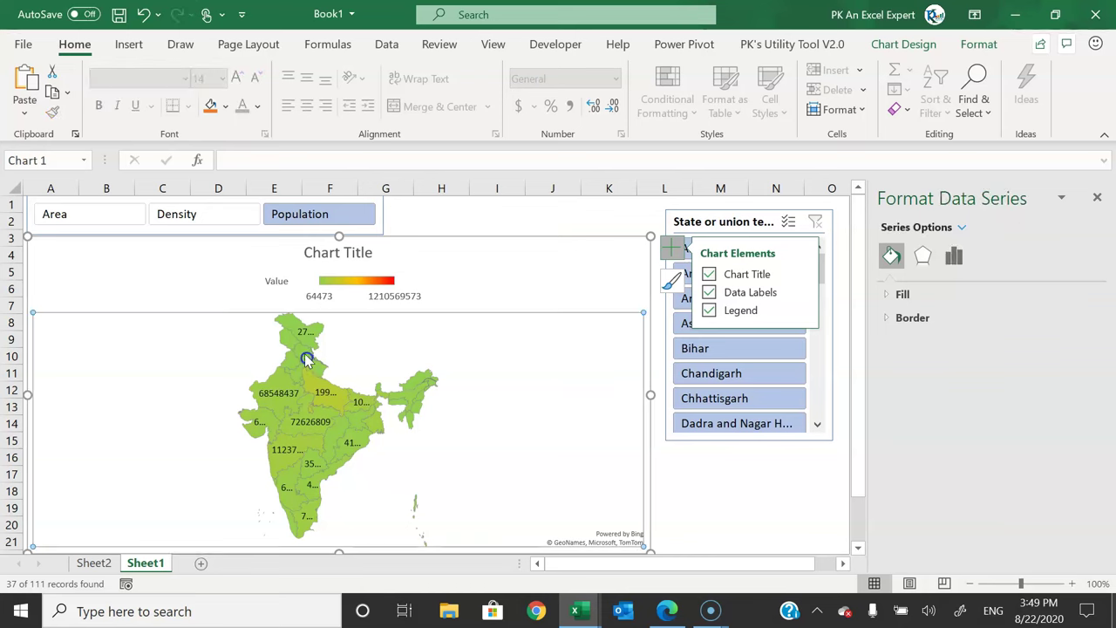
pyautogui.rightClick(306, 358)
pyautogui.click(413, 550)
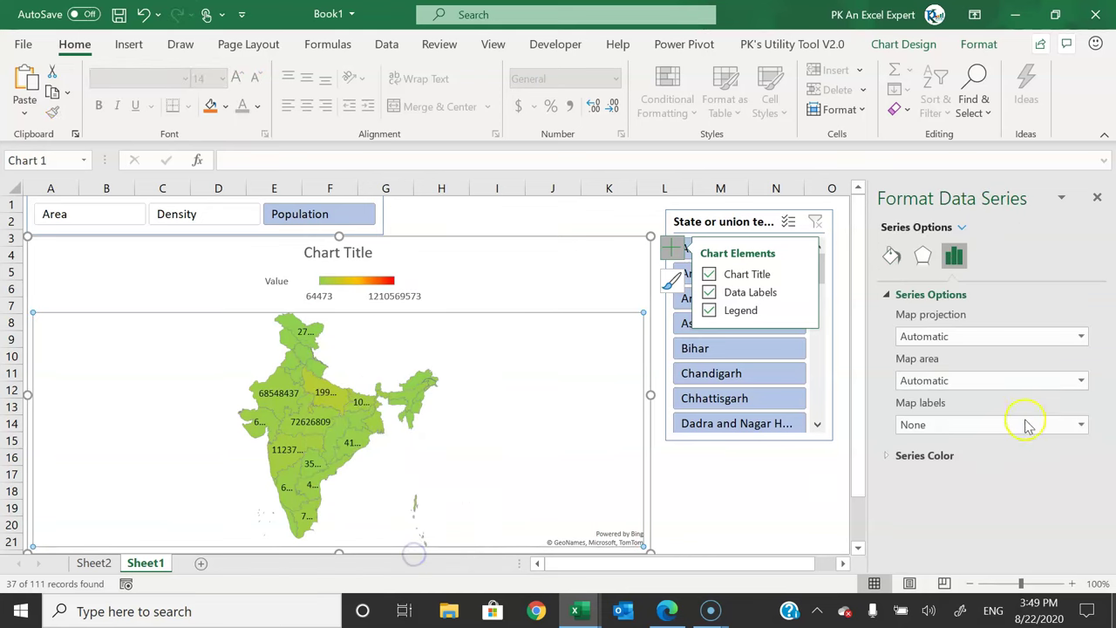
pyautogui.click(931, 424)
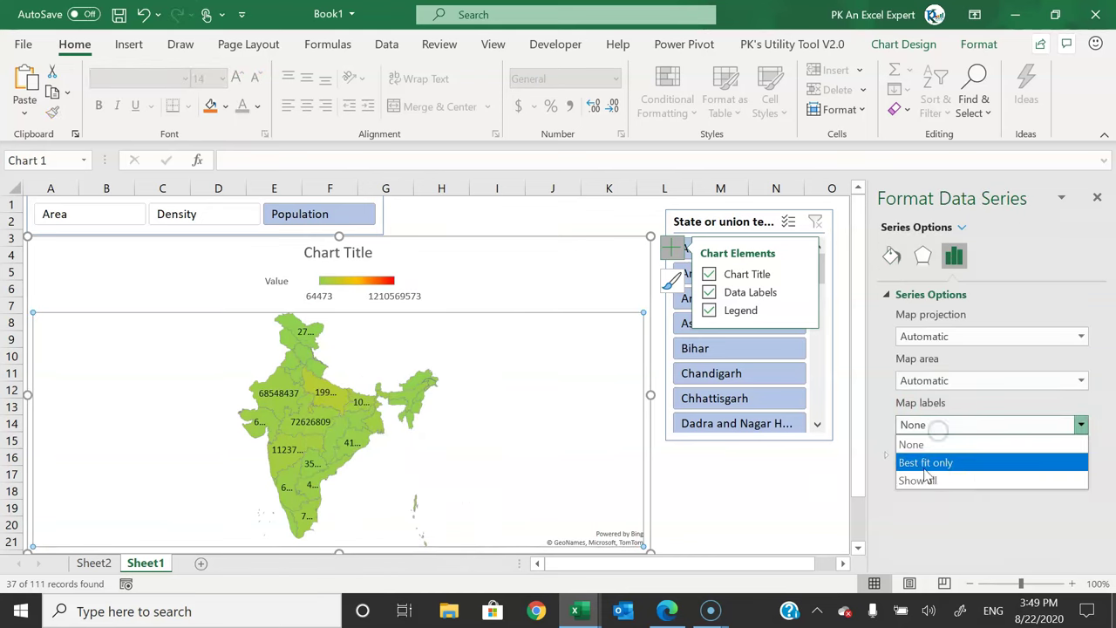
pyautogui.click(968, 463)
# - Set the map labels to Best fit only and change the series color scale to Sequential (2-color)
pyautogui.click(966, 463)
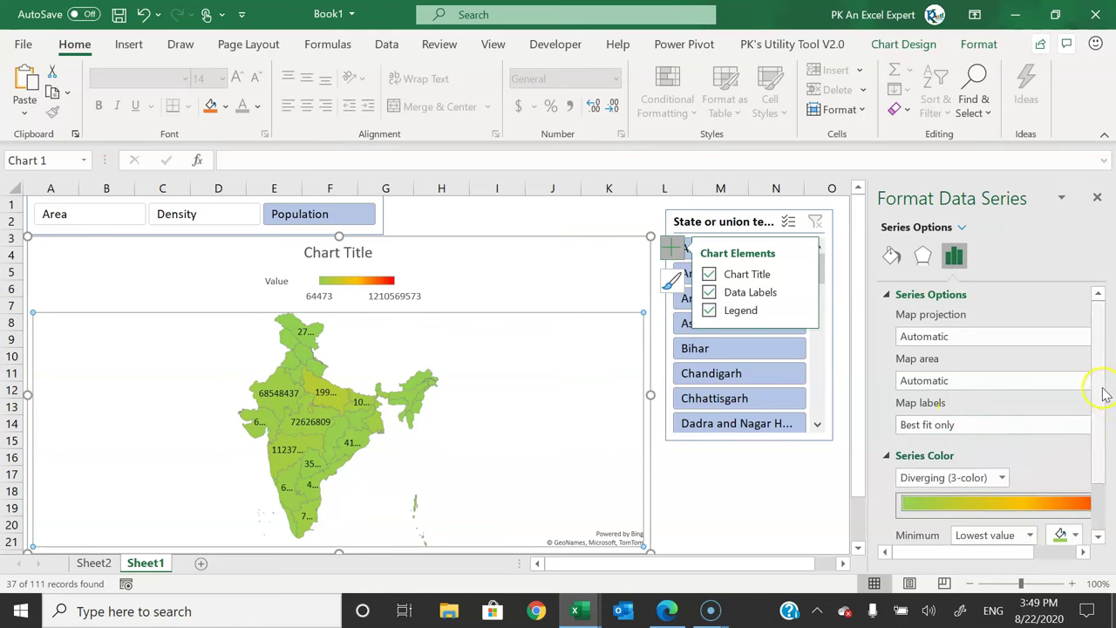
pyautogui.moveTo(1104, 391); pyautogui.dragTo(1102, 455)
pyautogui.click(950, 414)
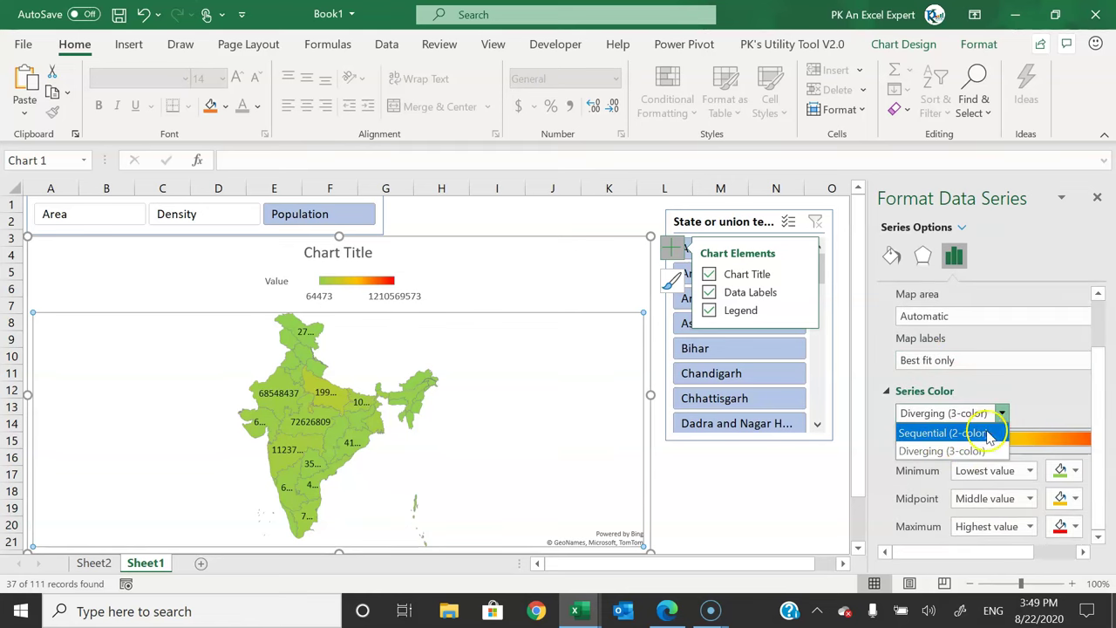
pyautogui.click(987, 433)
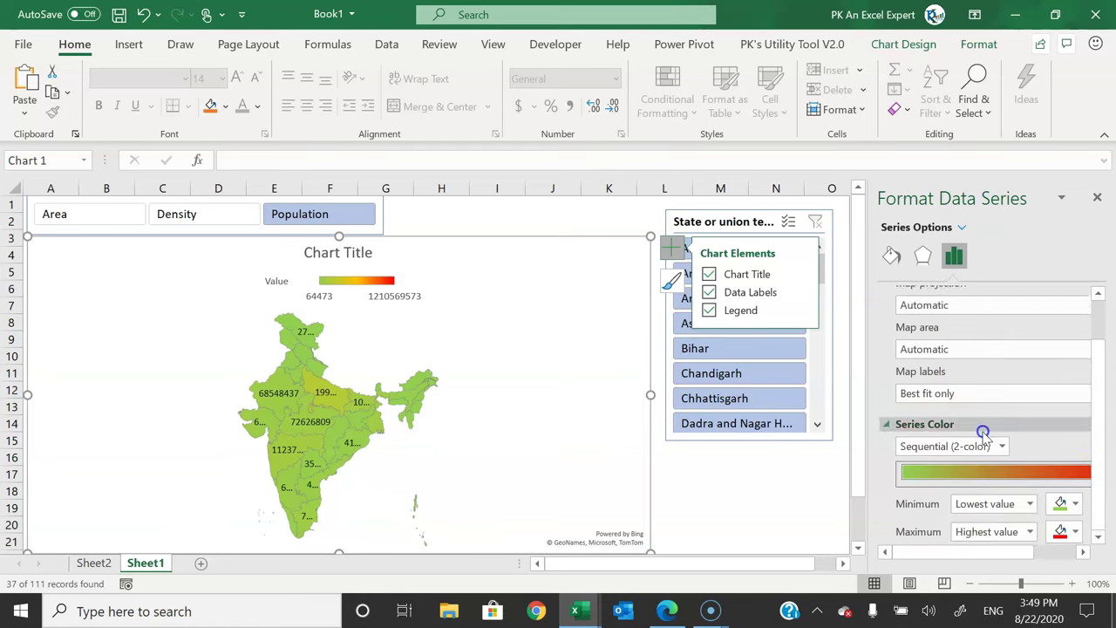
# - Set the series color scale's minimum to the lightest theme gold and its maximum to the darkest theme gold
pyautogui.click(1075, 497)
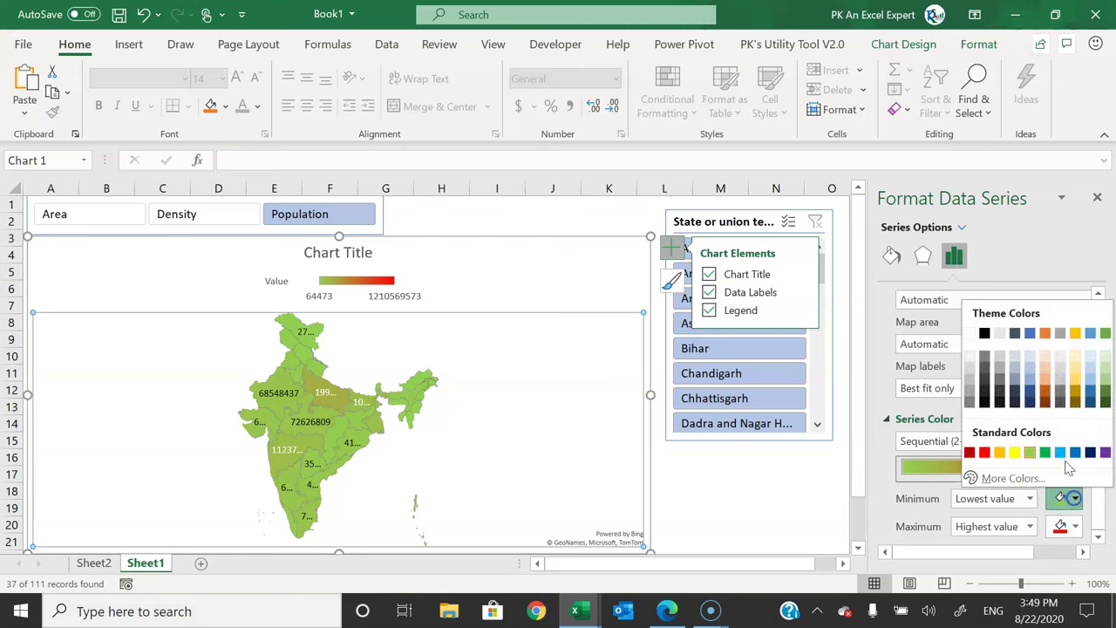
pyautogui.click(1076, 359)
pyautogui.click(1075, 525)
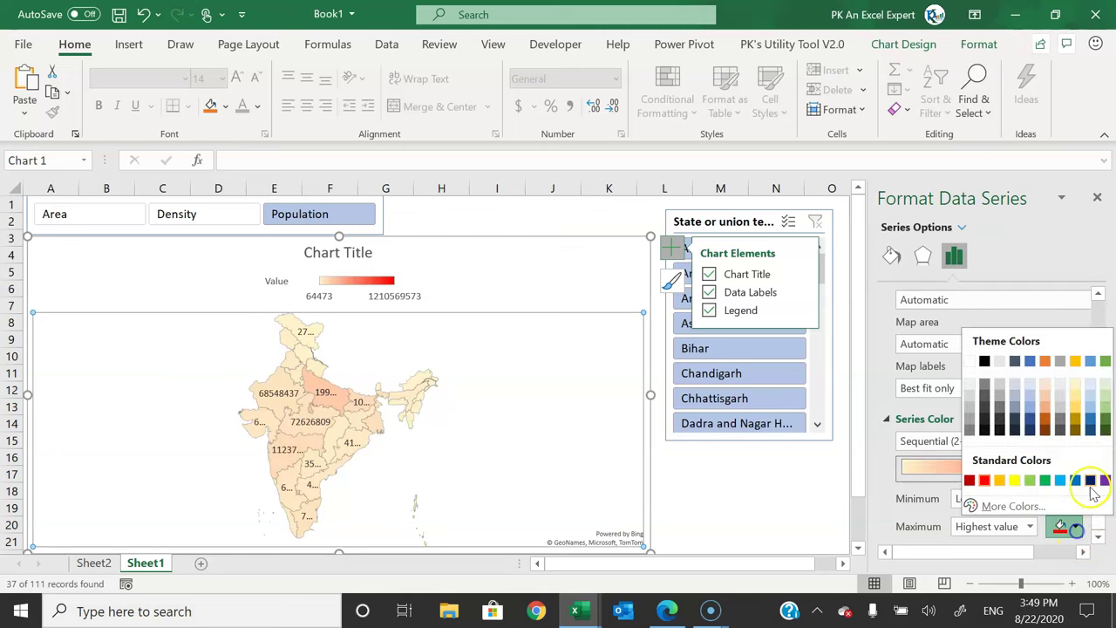
pyautogui.click(1078, 436)
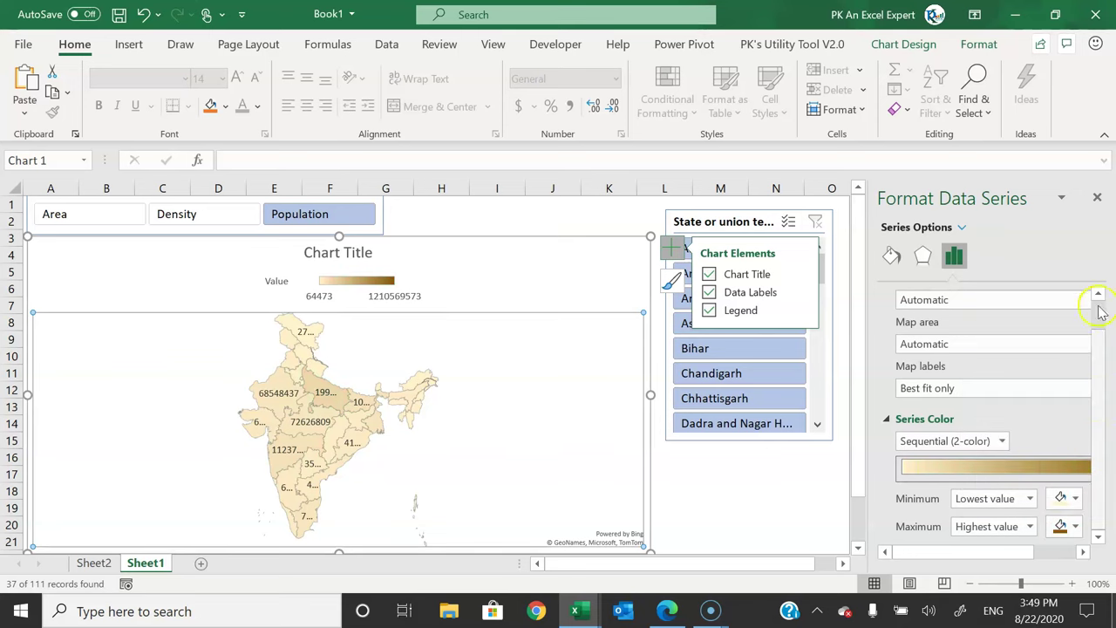
pyautogui.click(1096, 197)
# - Deselect the chart and switch the map's metric to Density and finally to Area
pyautogui.click(553, 203)
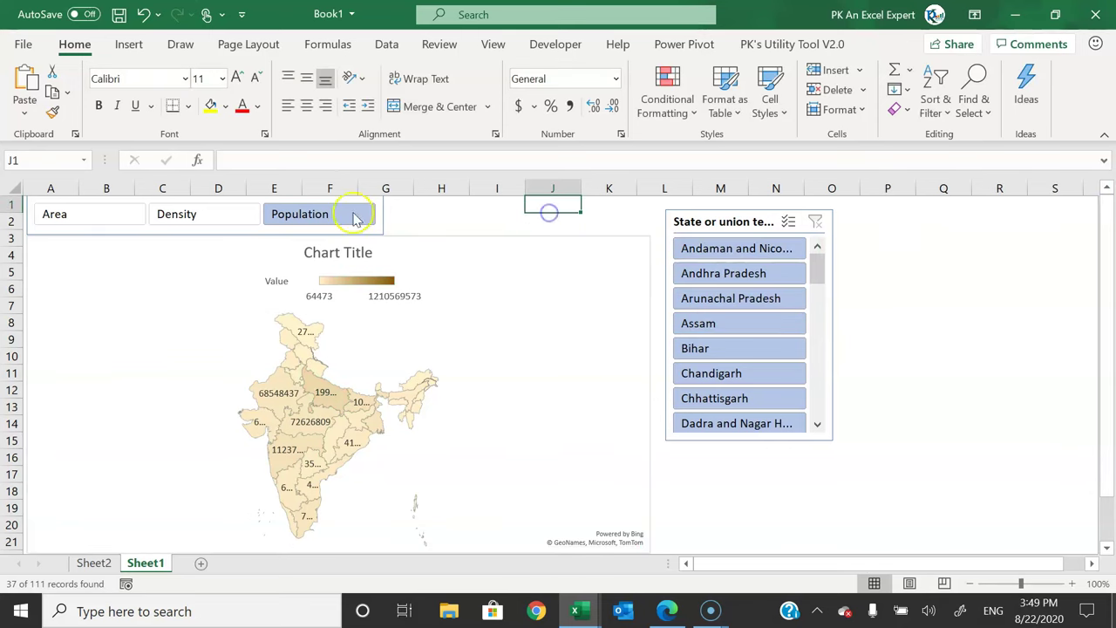
pyautogui.click(212, 214)
pyautogui.click(78, 218)
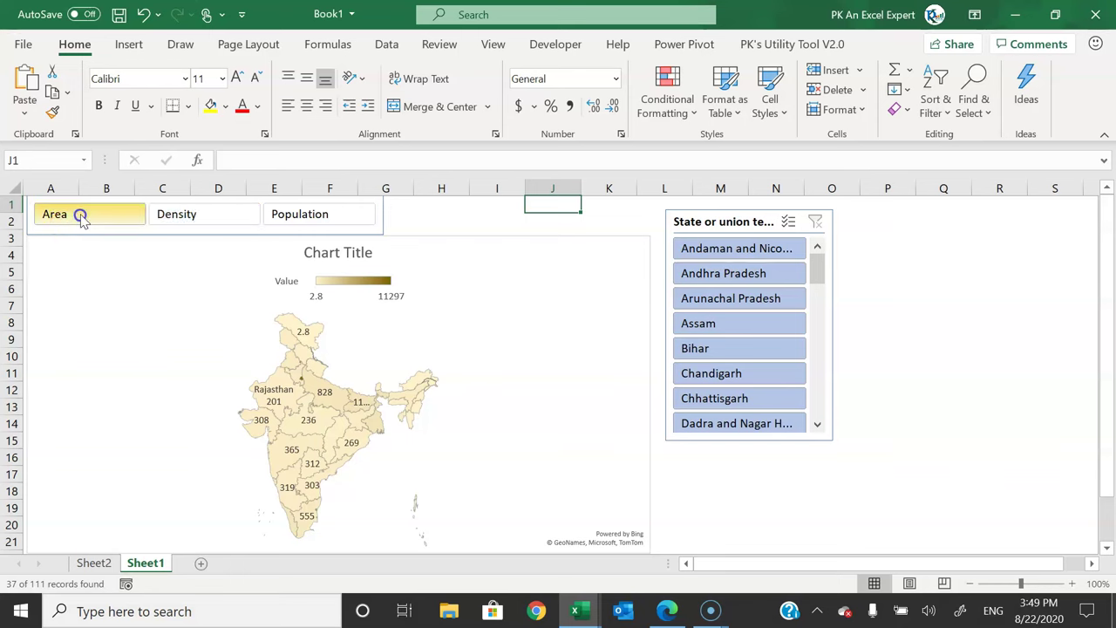
# - Filter the map to Andaman and Nicobar Islands and enlarge the state slicer so full state names fit
pyautogui.click(733, 255)
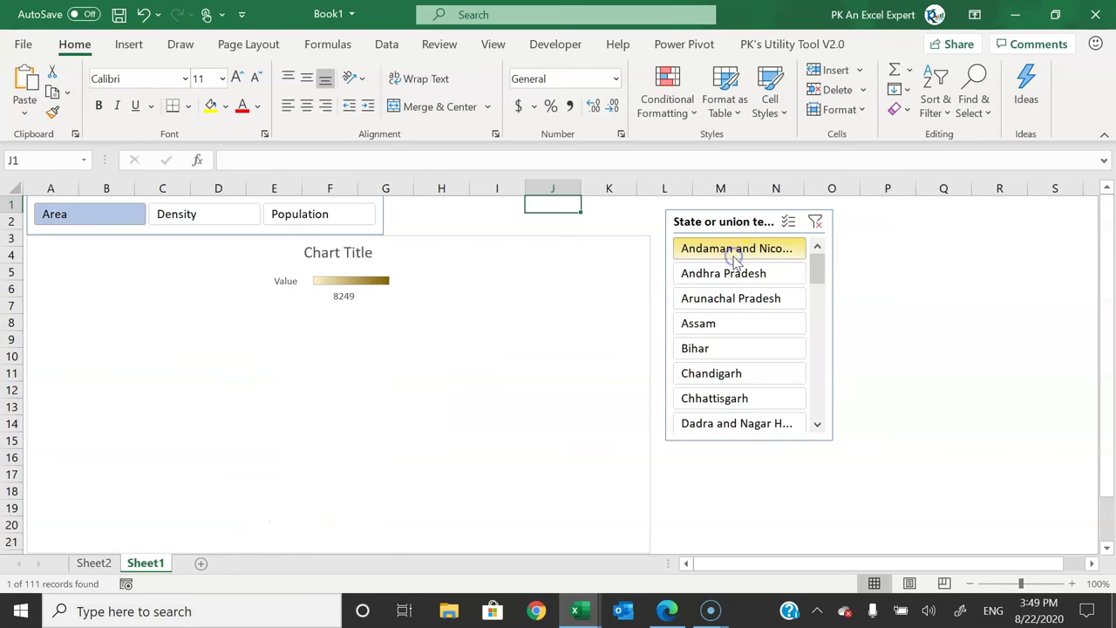
pyautogui.click(830, 438)
pyautogui.moveTo(830, 439); pyautogui.dragTo(884, 513)
# - Preview Andhra Pradesh, Arunachal Pradesh, Assam and Bihar one by one on the map and clear the state filter
pyautogui.click(774, 273)
pyautogui.click(777, 298)
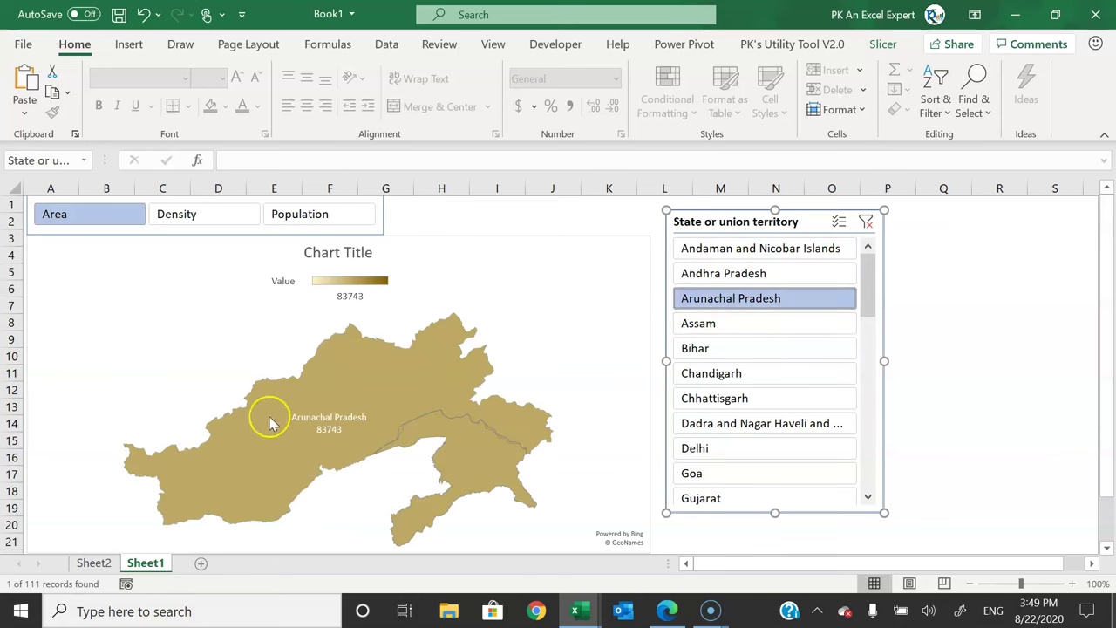
pyautogui.click(734, 323)
pyautogui.click(737, 348)
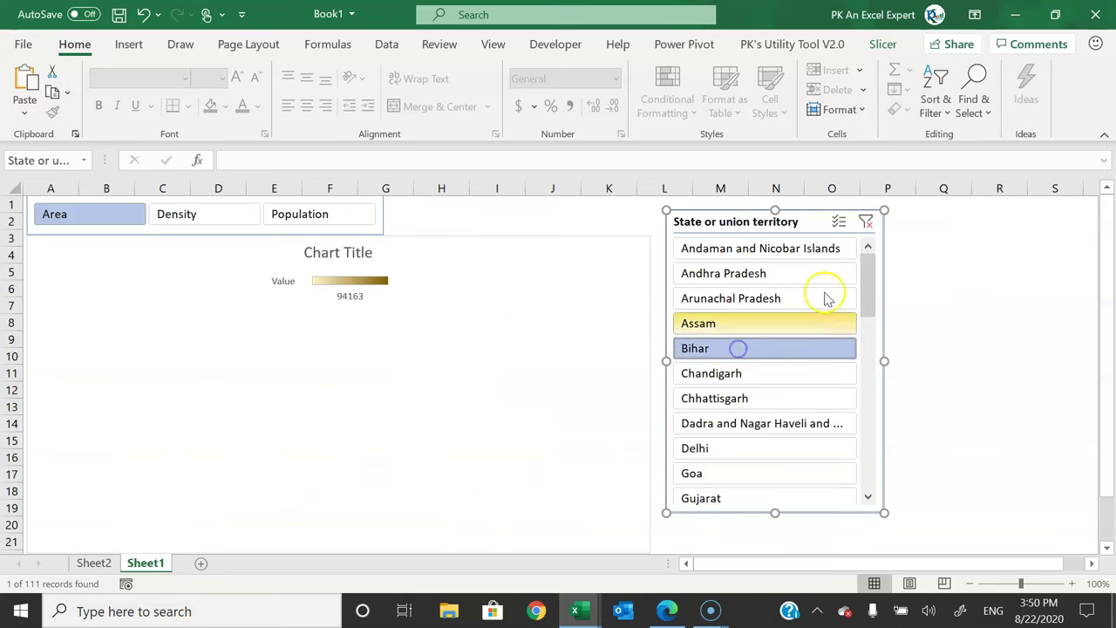
pyautogui.click(866, 223)
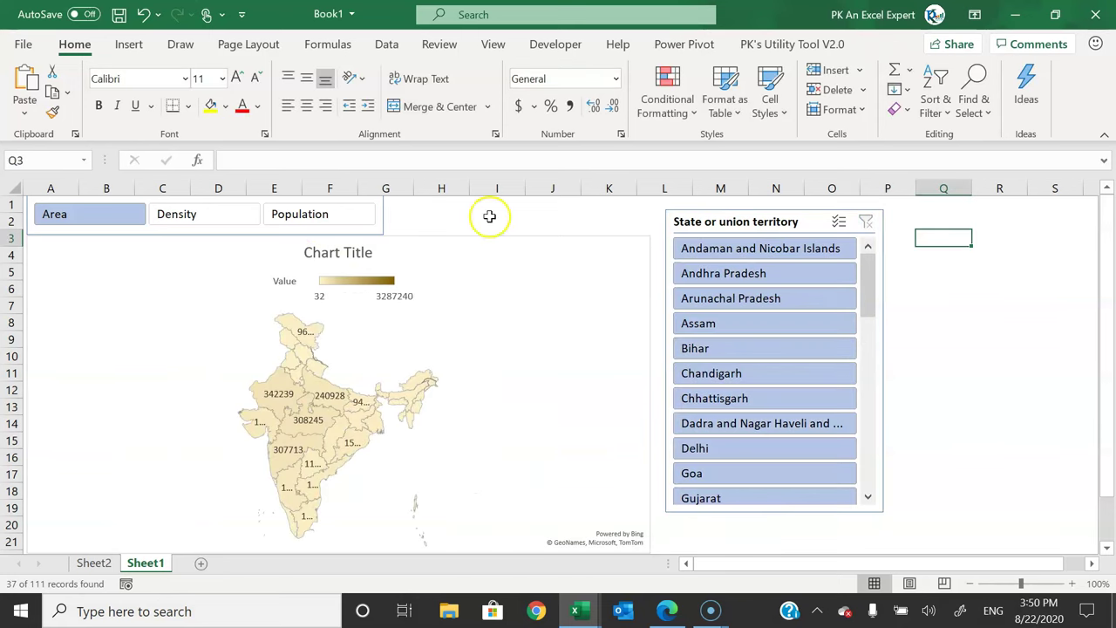
# - Add a new worksheet to Book1 and open the Multiple Country Data sheet in the Map in Excel workbook
pyautogui.click(202, 565)
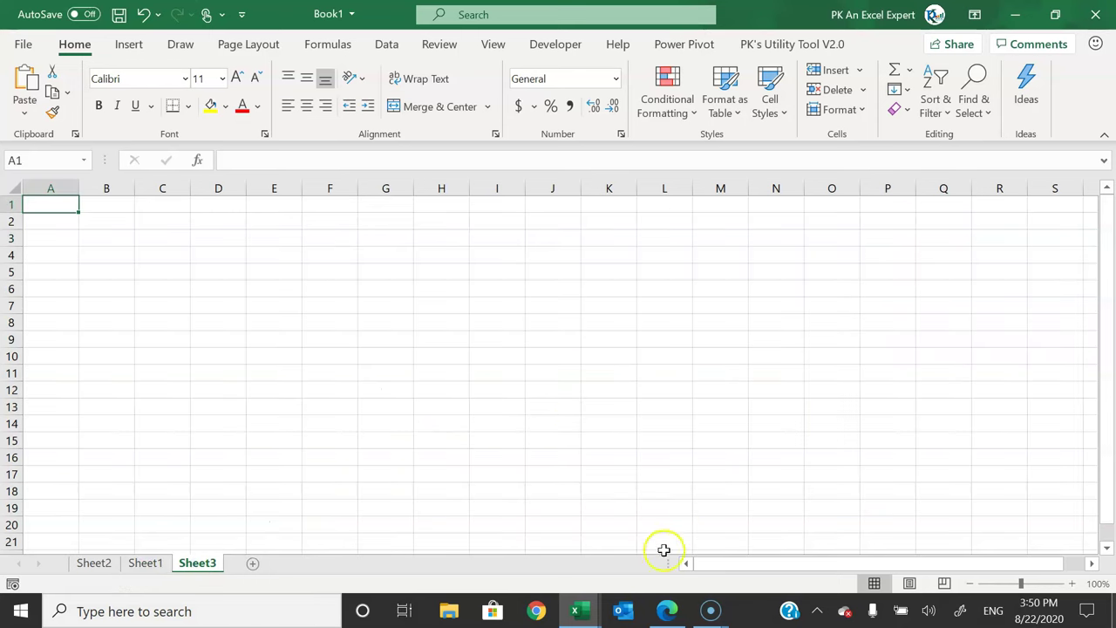
pyautogui.moveTo(577, 611)
pyautogui.click(598, 562)
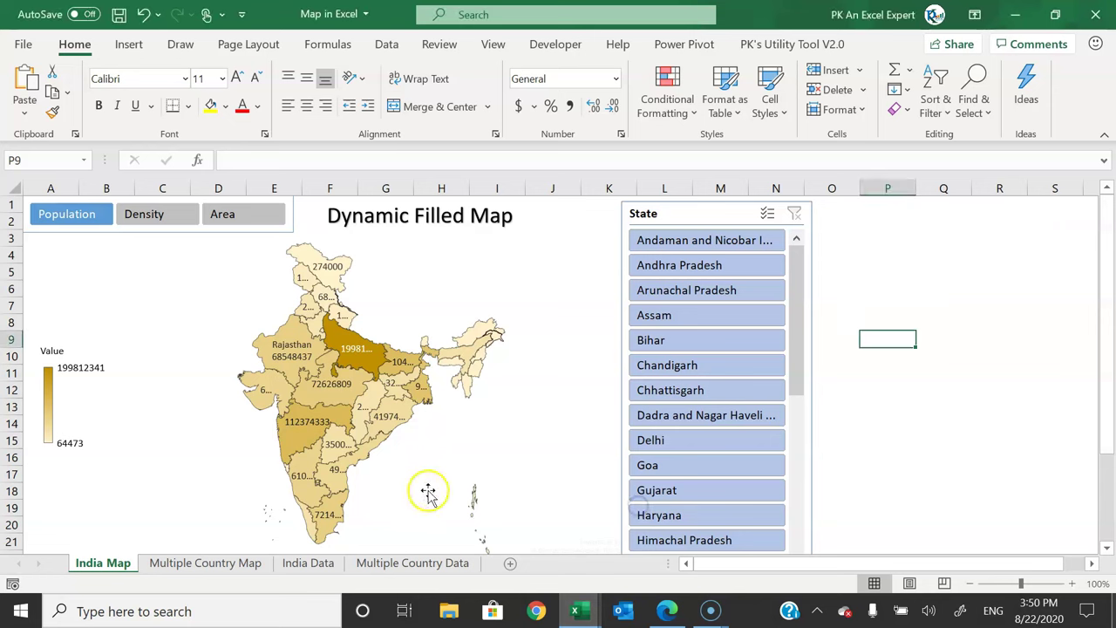
pyautogui.click(377, 564)
pyautogui.click(116, 205)
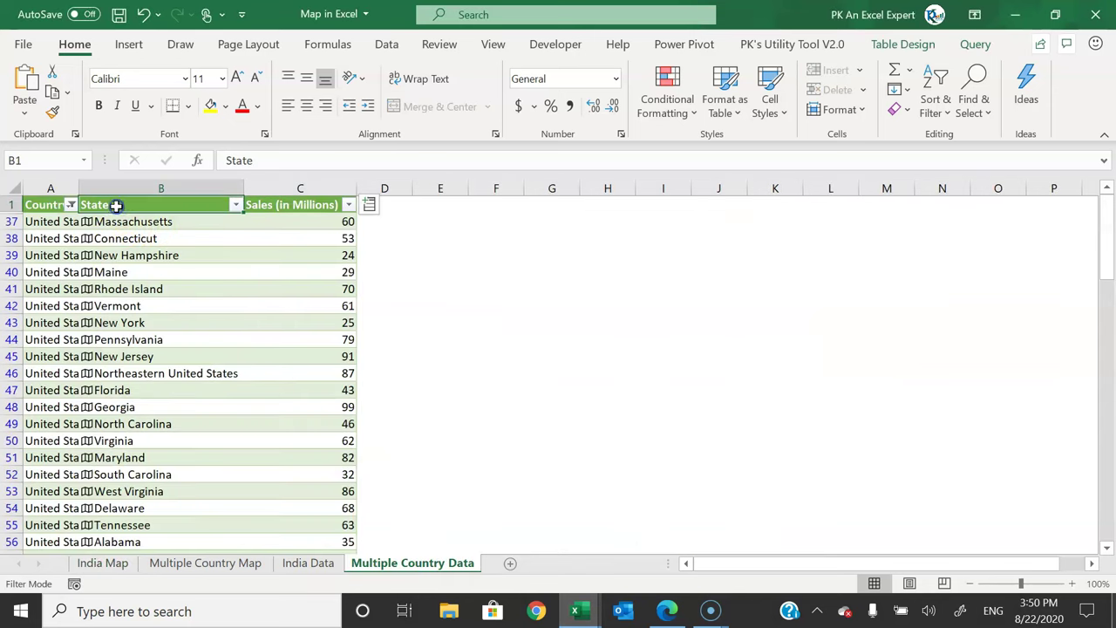
# - Clear the filter from the Country column and copy the entire table including its headers
pyautogui.click(70, 204)
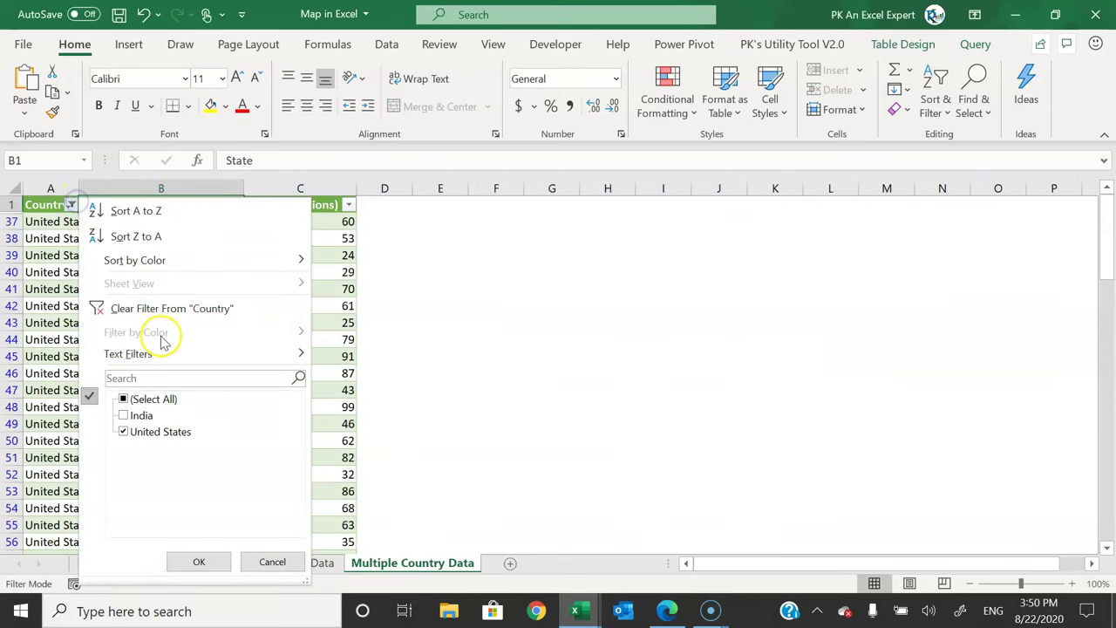
pyautogui.click(157, 307)
pyautogui.click(42, 204)
pyautogui.hotkey('ctrl', 'shift', 'End')
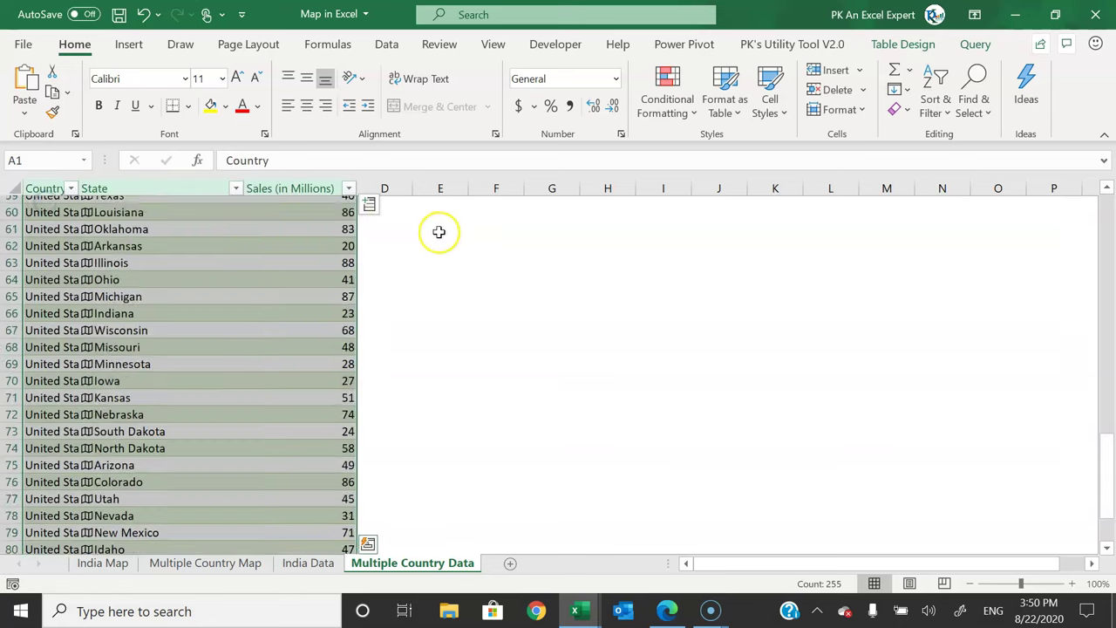
pyautogui.hotkey('ctrl', 'c')
# - Paste the copied table at A1 of Book1's new sheet and autofit the State and Sales (in Millions) columns
pyautogui.hotkey('alt', 'Tab')
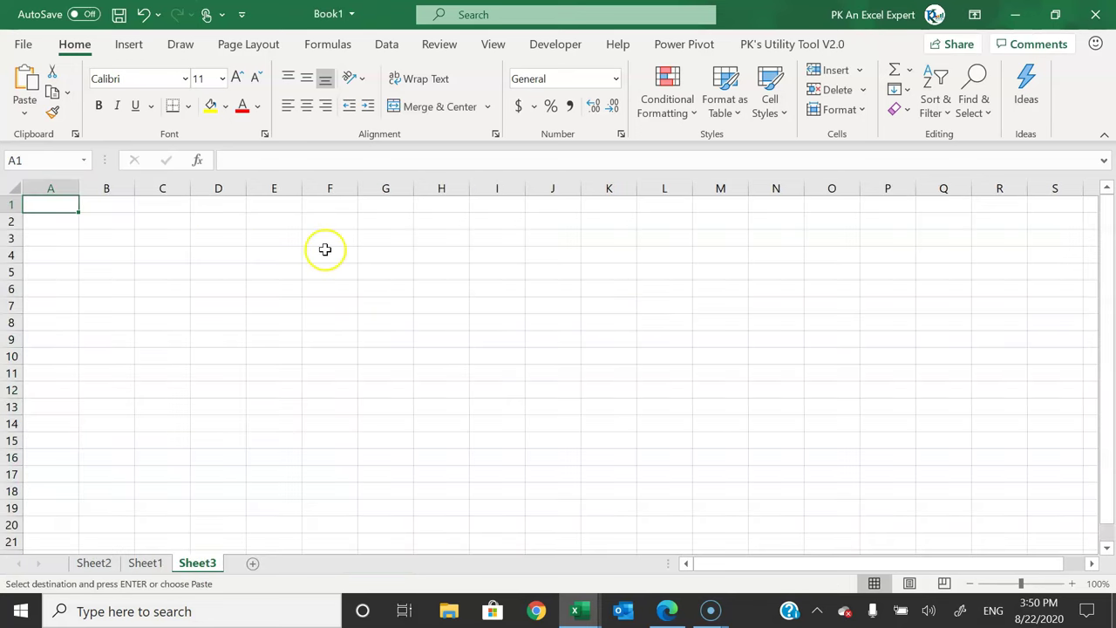
pyautogui.hotkey('ctrl', 'v')
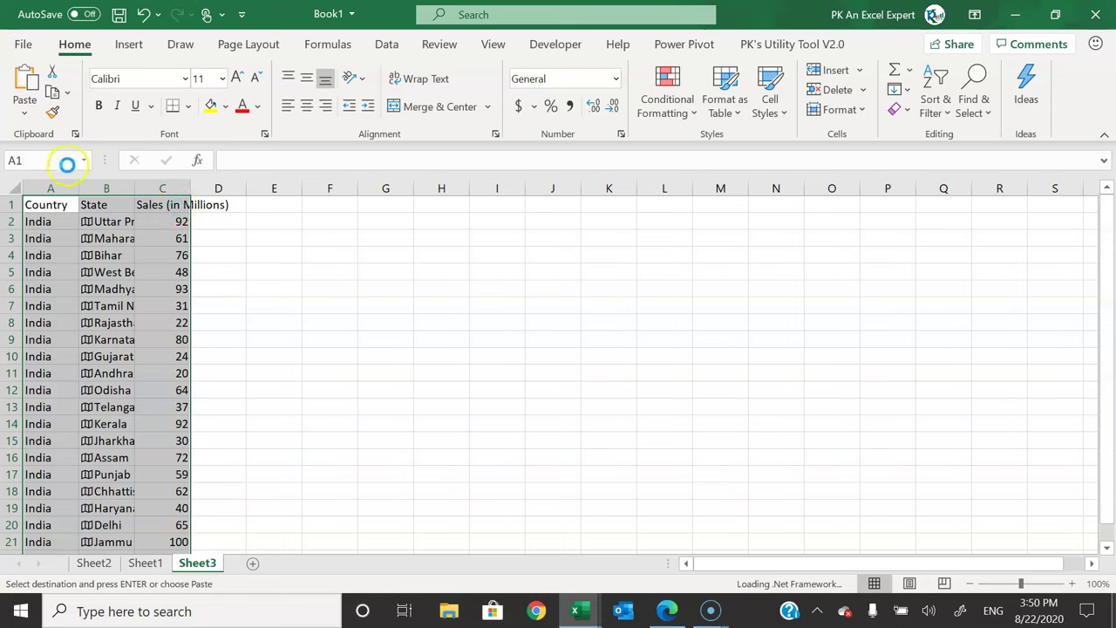
pyautogui.click(131, 229)
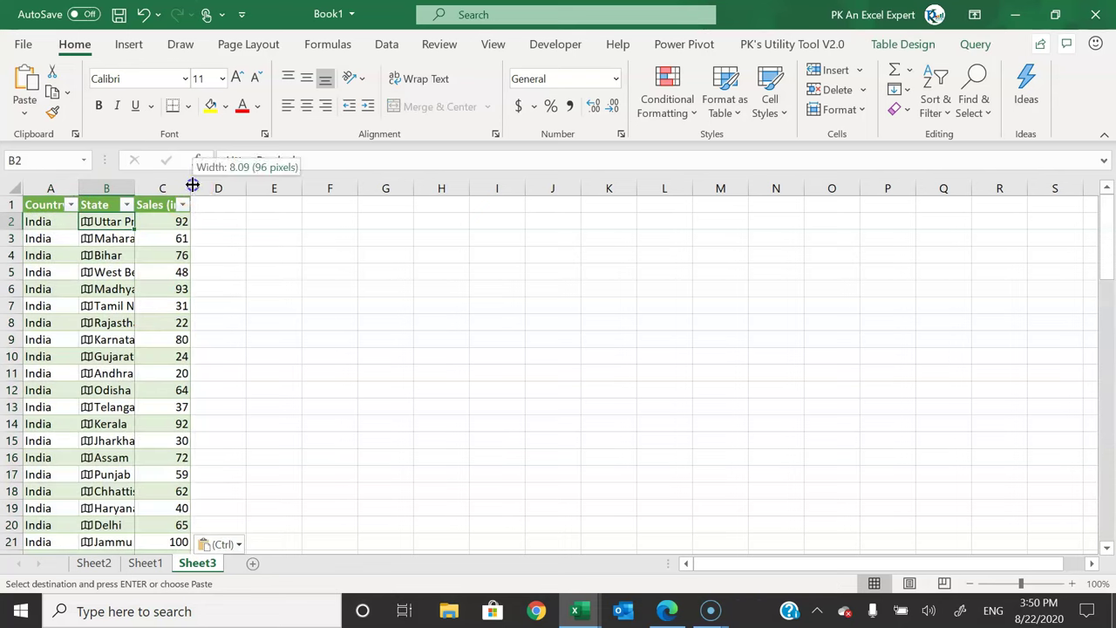
pyautogui.doubleClick(192, 187)
pyautogui.doubleClick(232, 183)
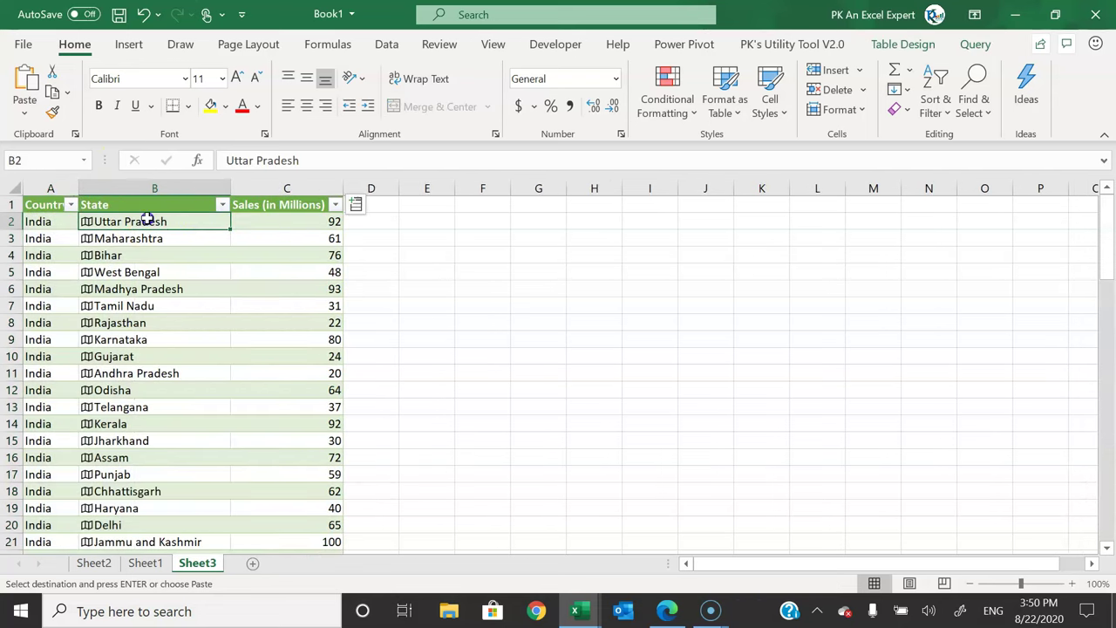
# - Select all entries of the State column and apply the Geography data type to them
pyautogui.click(306, 255)
pyautogui.click(141, 220)
pyautogui.hotkey('ctrl', 'shift', 'Down')
pyautogui.click(388, 46)
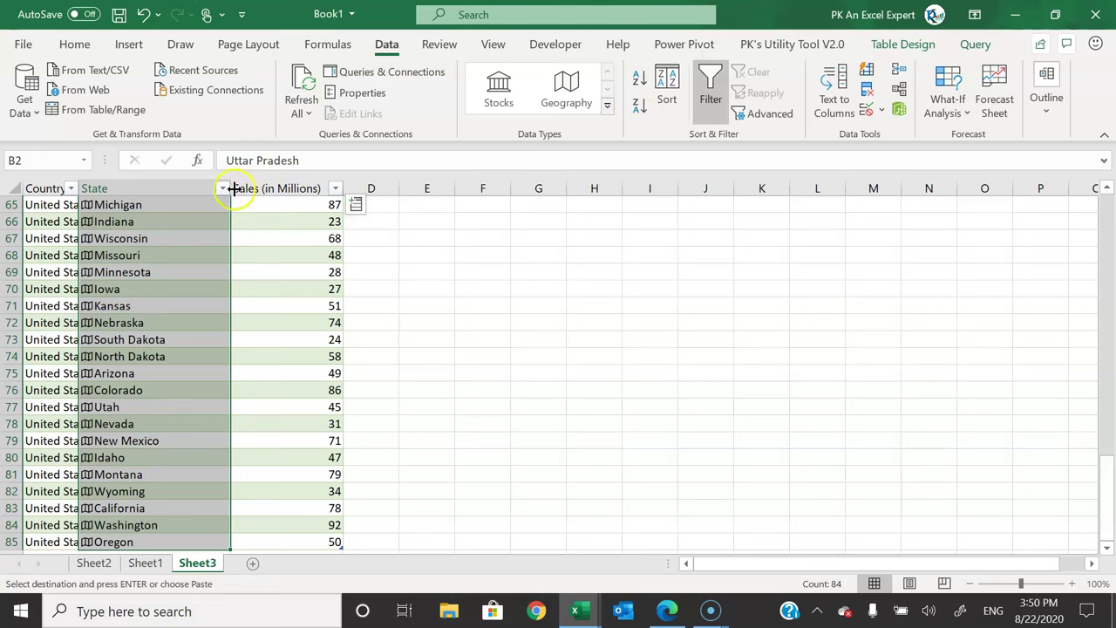
pyautogui.click(591, 90)
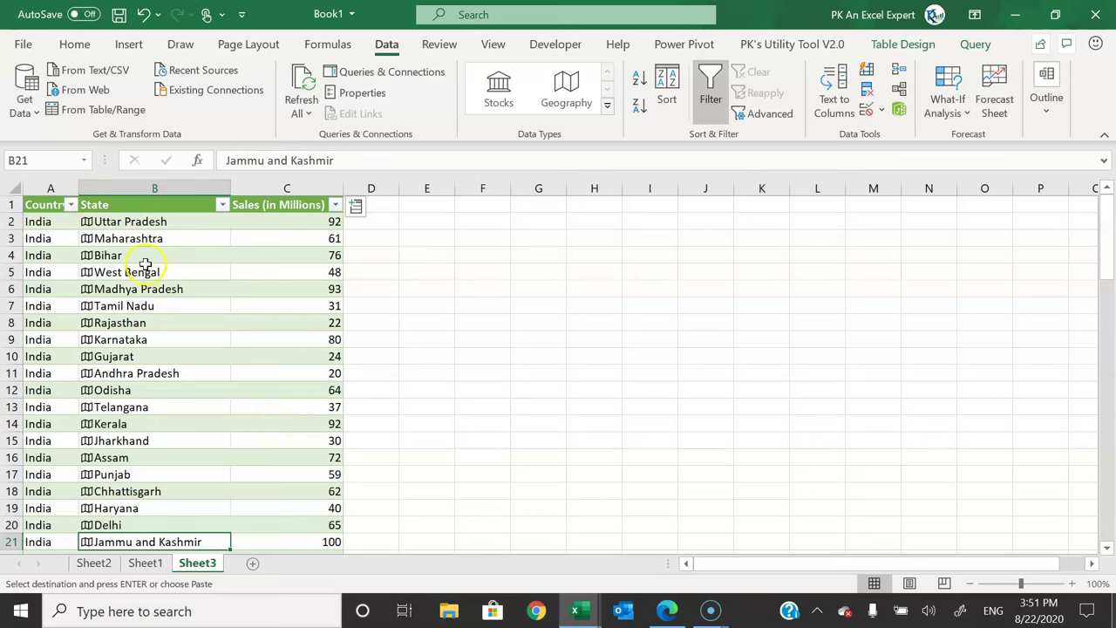
# - Add a Population column to the table from the states' geography data and autofit its width
pyautogui.click(356, 207)
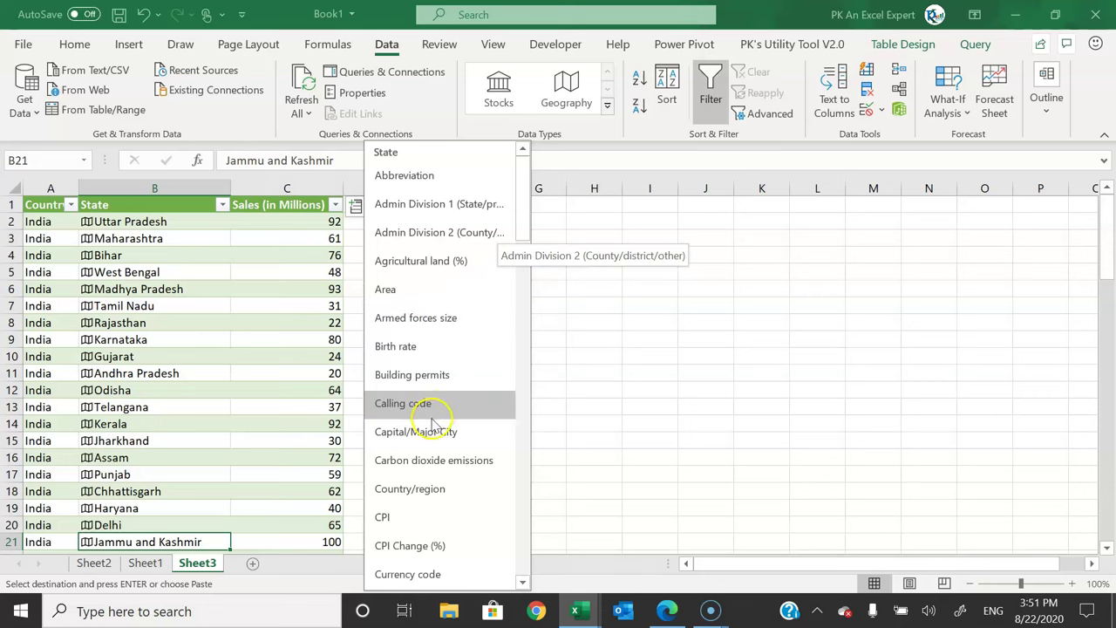
pyautogui.scroll(-10, 445, 401)
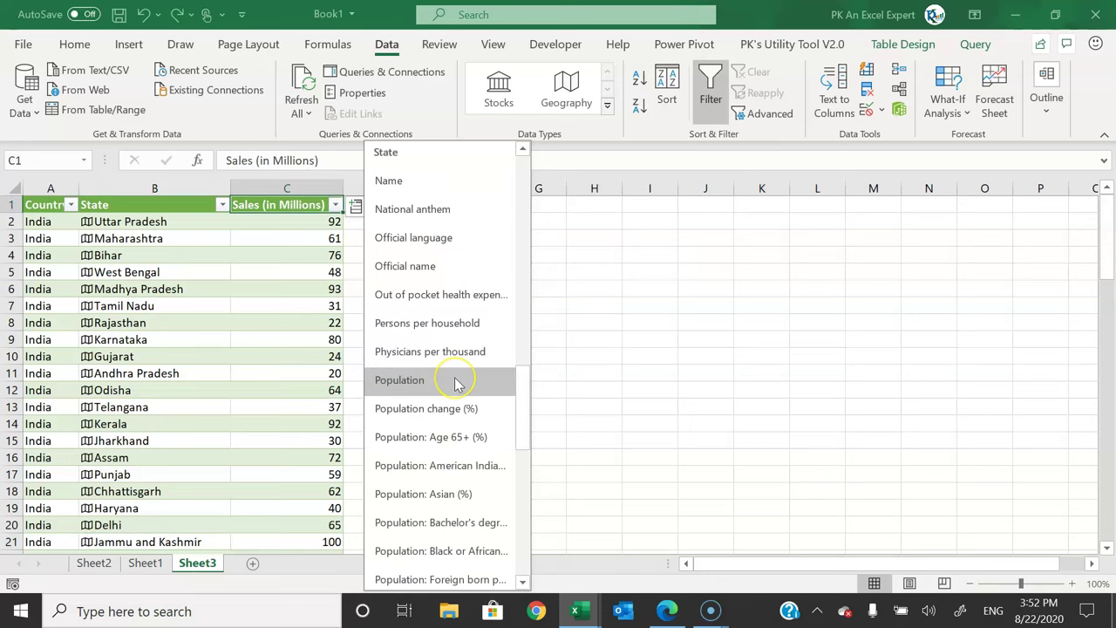
pyautogui.click(409, 379)
pyautogui.doubleClick(400, 188)
pyautogui.moveTo(428, 221); pyautogui.dragTo(427, 423)
# - Browse the other geography fields available for the State column
pyautogui.moveTo(144, 229); pyautogui.dragTo(149, 388)
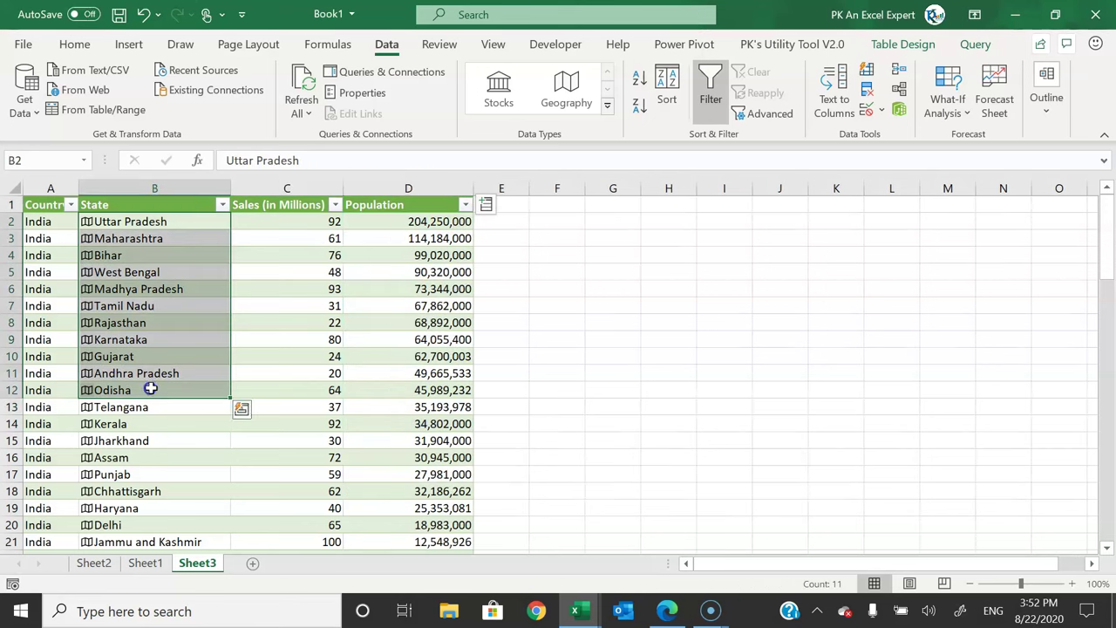
pyautogui.click(485, 205)
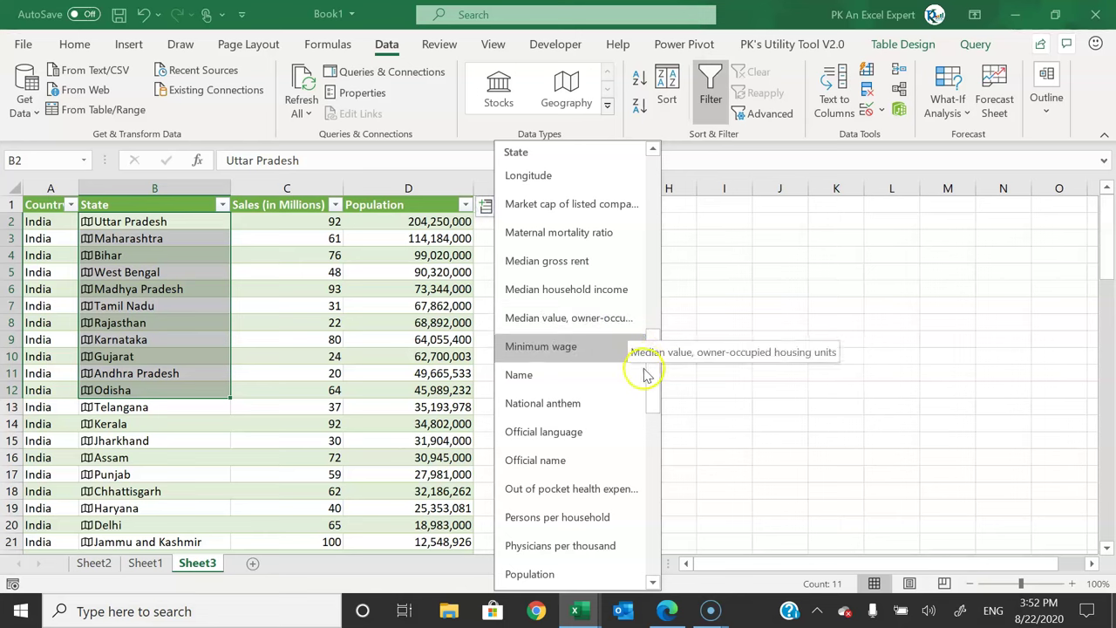
pyautogui.click(428, 206)
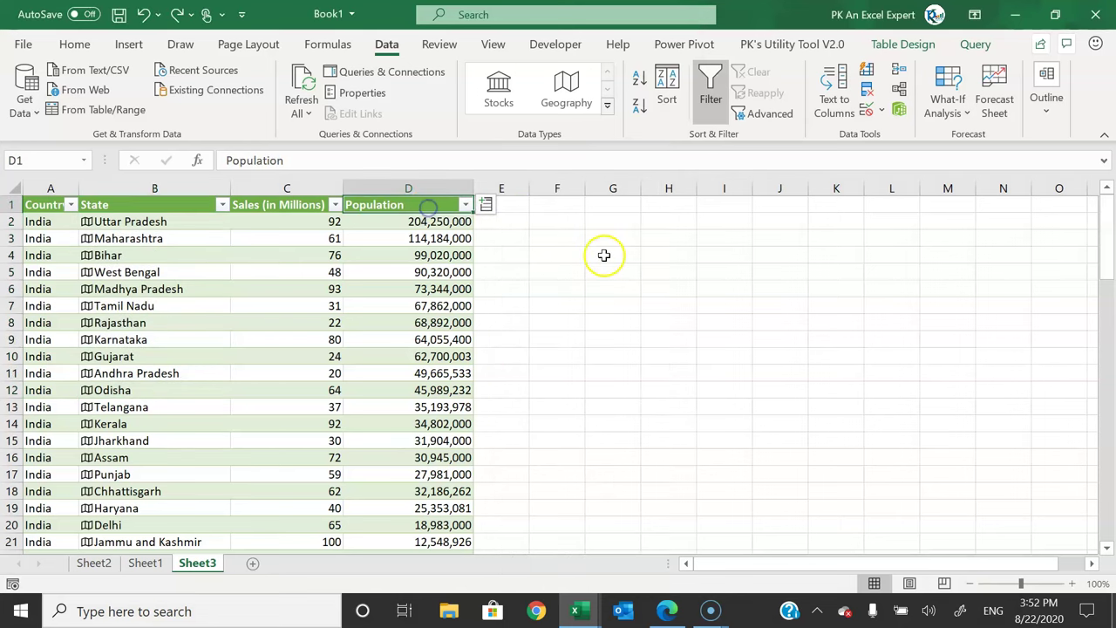
# - Undo the addition of the Population column
pyautogui.hotkey('ctrl', 'z')
pyautogui.hotkey('ctrl', 'z')
pyautogui.hotkey('ctrl', 'z')
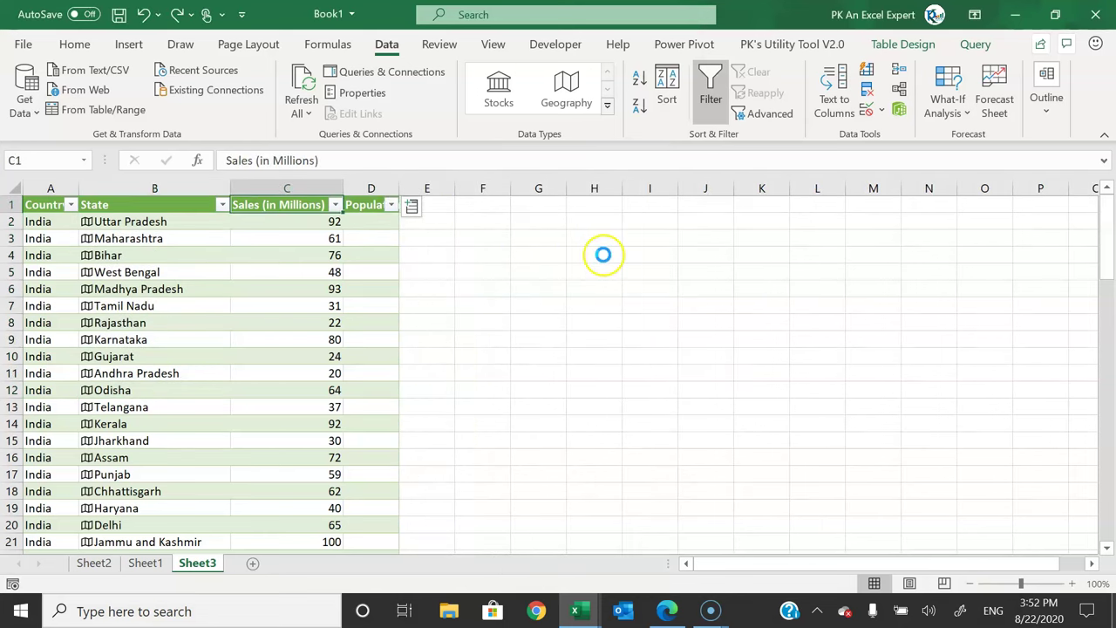
pyautogui.click(289, 205)
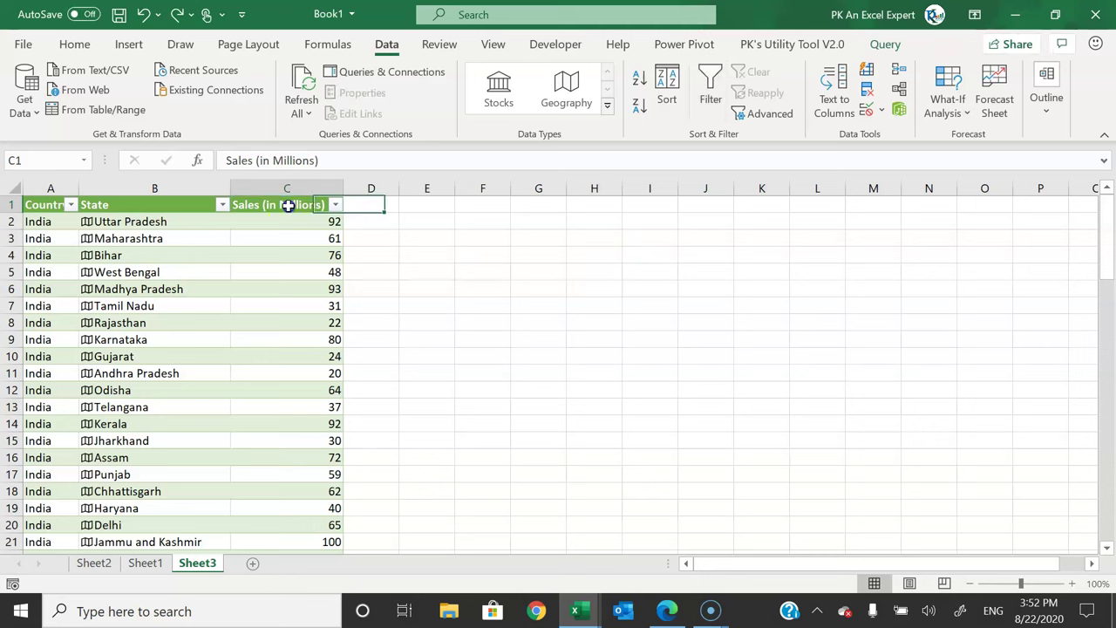
pyautogui.click(54, 207)
pyautogui.moveTo(283, 223); pyautogui.dragTo(299, 447)
# - Insert a filled map chart from the full State and Sales (in Millions) columns, including their headers
pyautogui.click(45, 203)
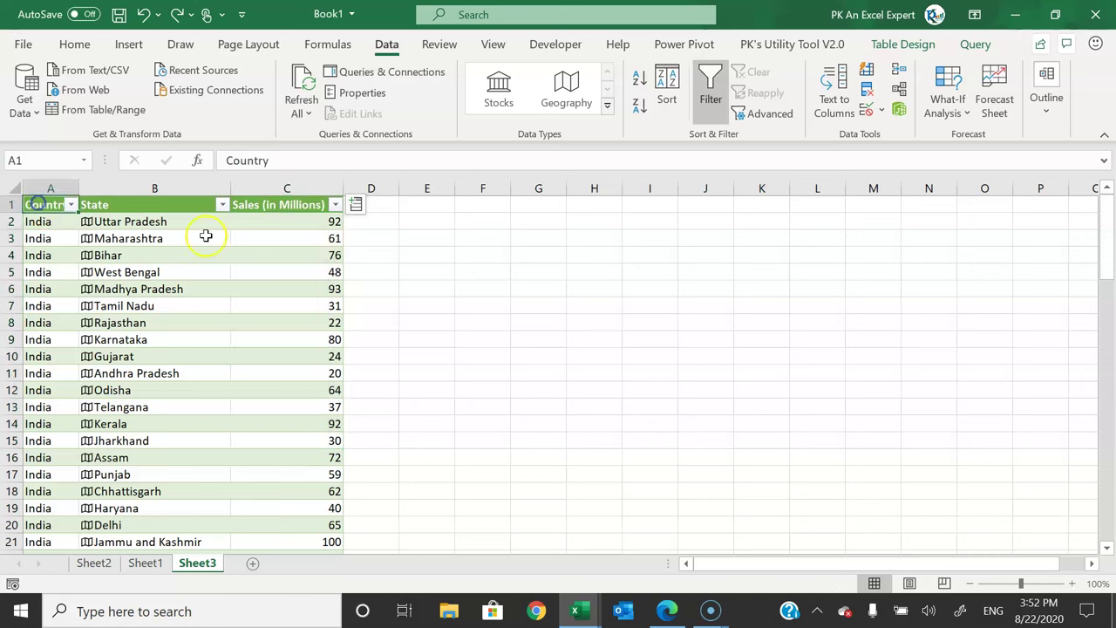
pyautogui.press('Right')
pyautogui.hotkey('shift', 'Right')
pyautogui.hotkey('ctrl', 'shift', 'Down')
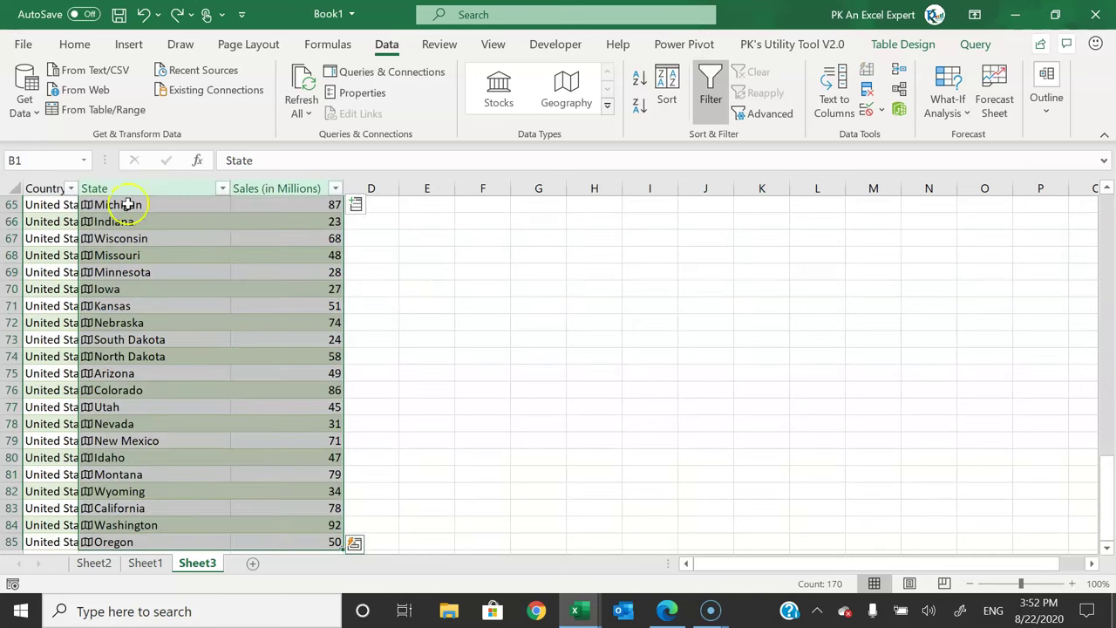
pyautogui.click(128, 44)
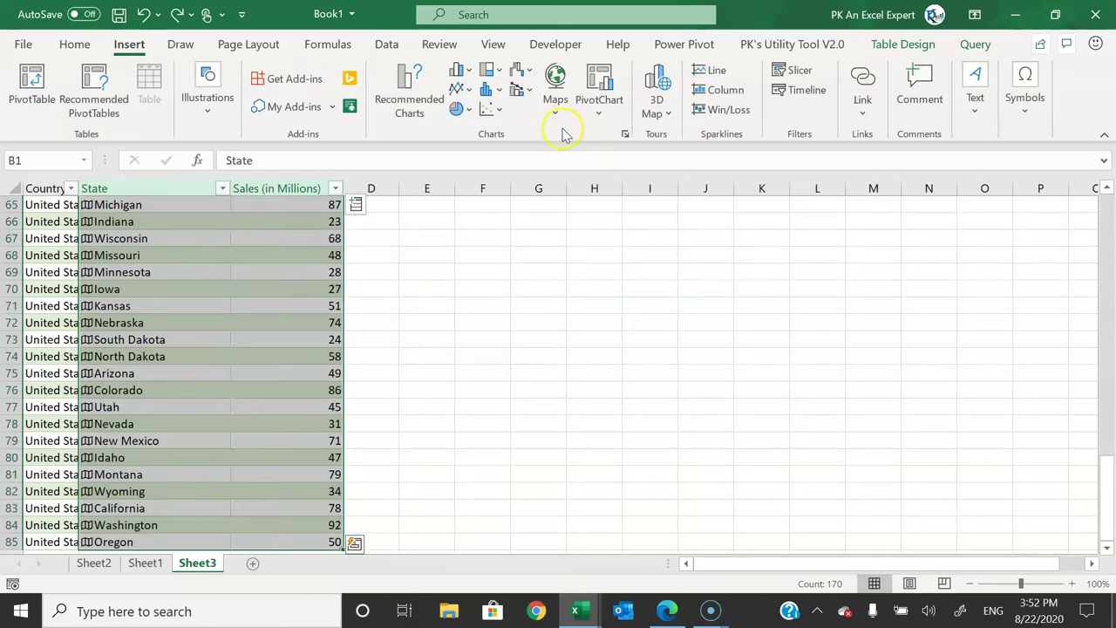
pyautogui.click(555, 103)
pyautogui.click(563, 173)
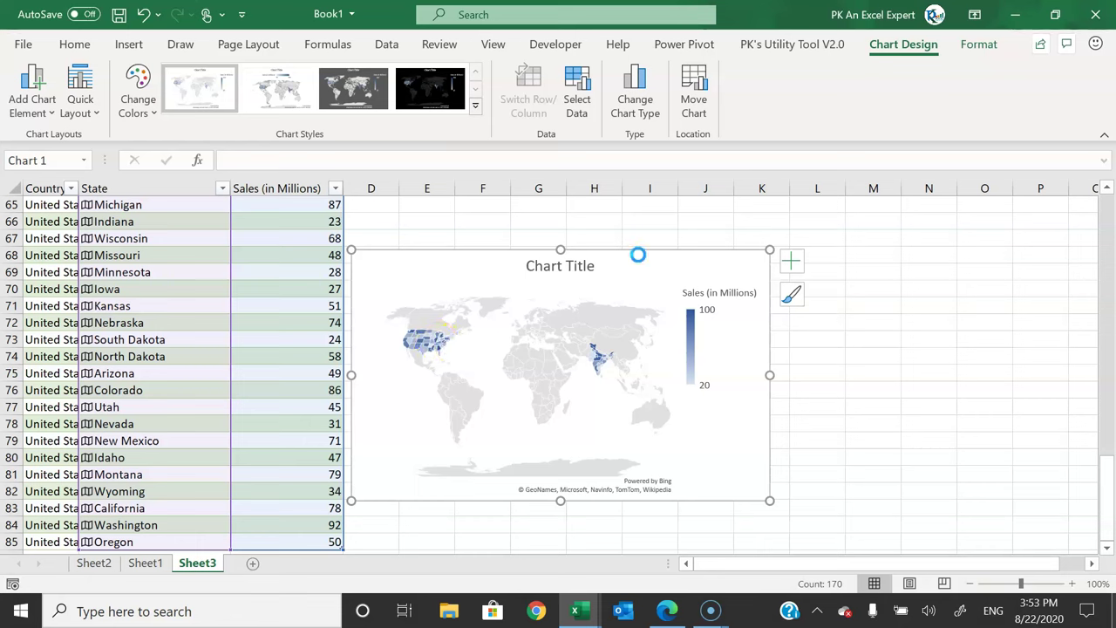
# - Move the map chart to Sheet4 and enlarge it to cover about columns A to K and rows 1 to 20
pyautogui.click(254, 565)
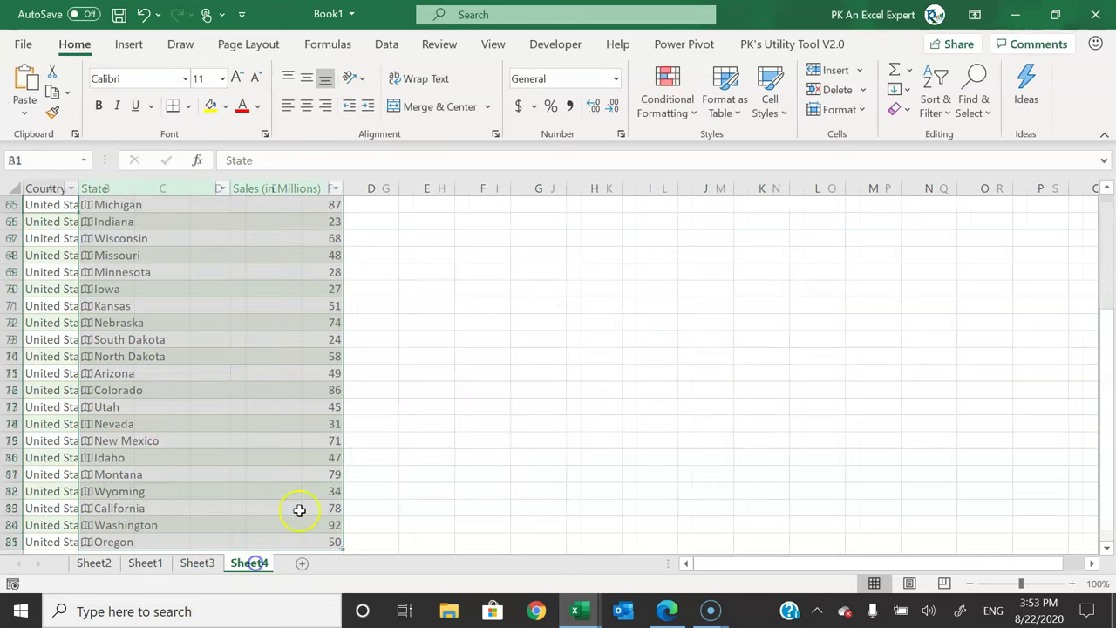
pyautogui.hotkey('ctrl', 'v')
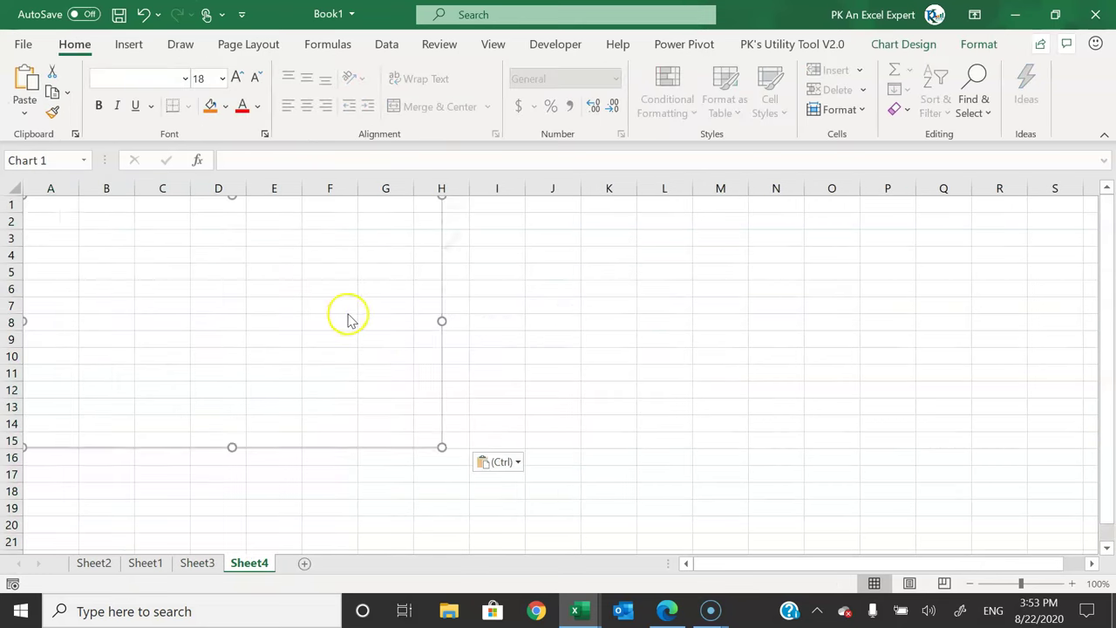
pyautogui.moveTo(442, 449); pyautogui.dragTo(625, 527)
pyautogui.click(770, 271)
# - Insert Country and State slicers for the sales table on Sheet3
pyautogui.click(197, 562)
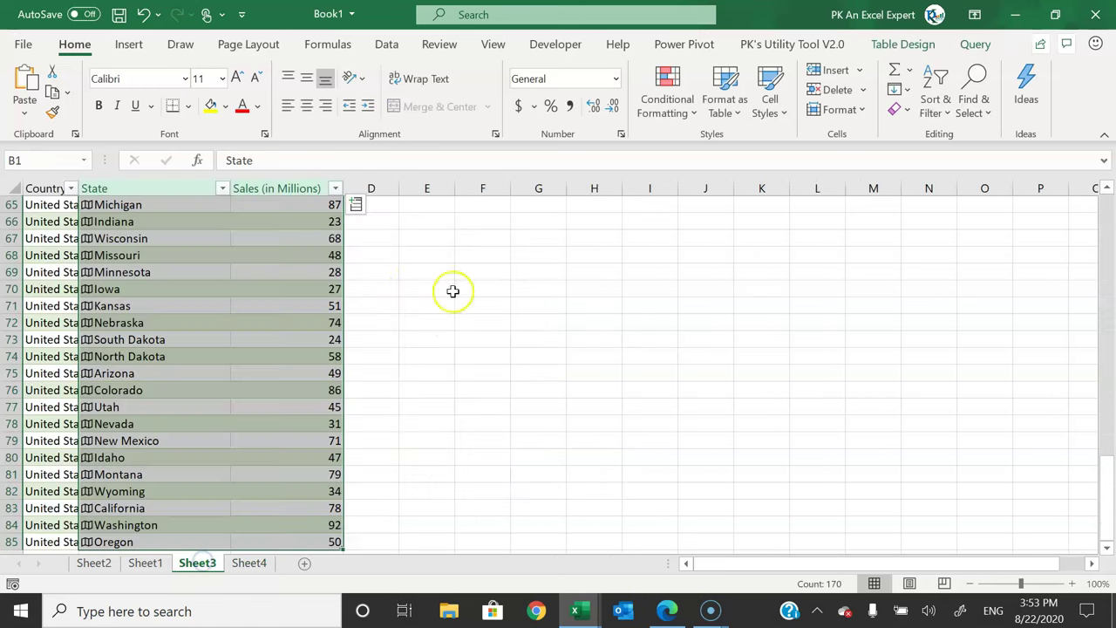
pyautogui.click(104, 238)
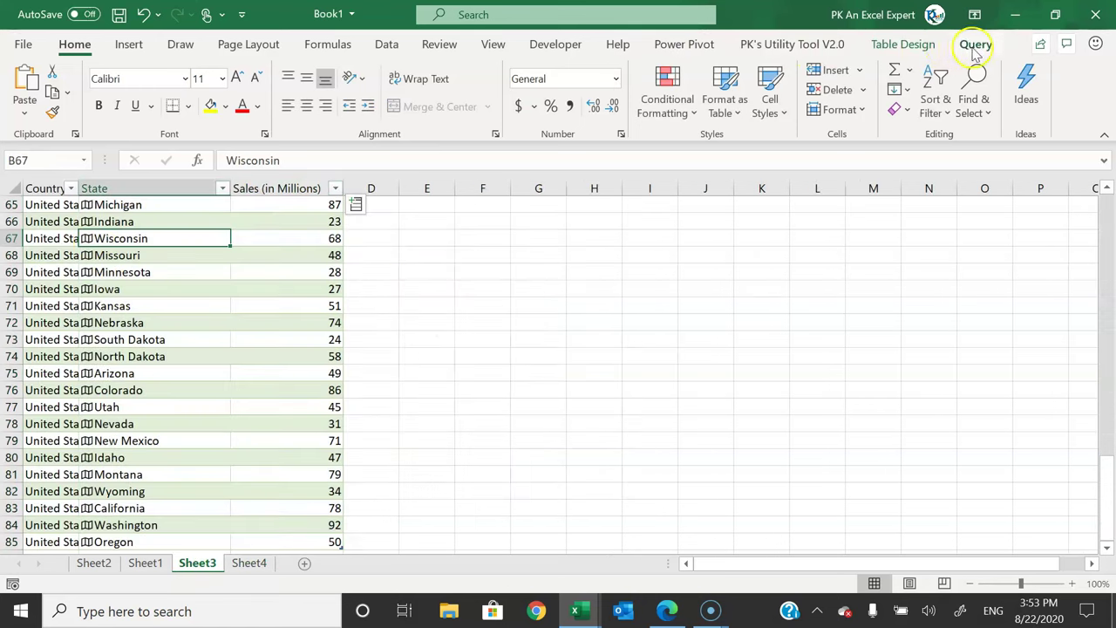
pyautogui.click(909, 48)
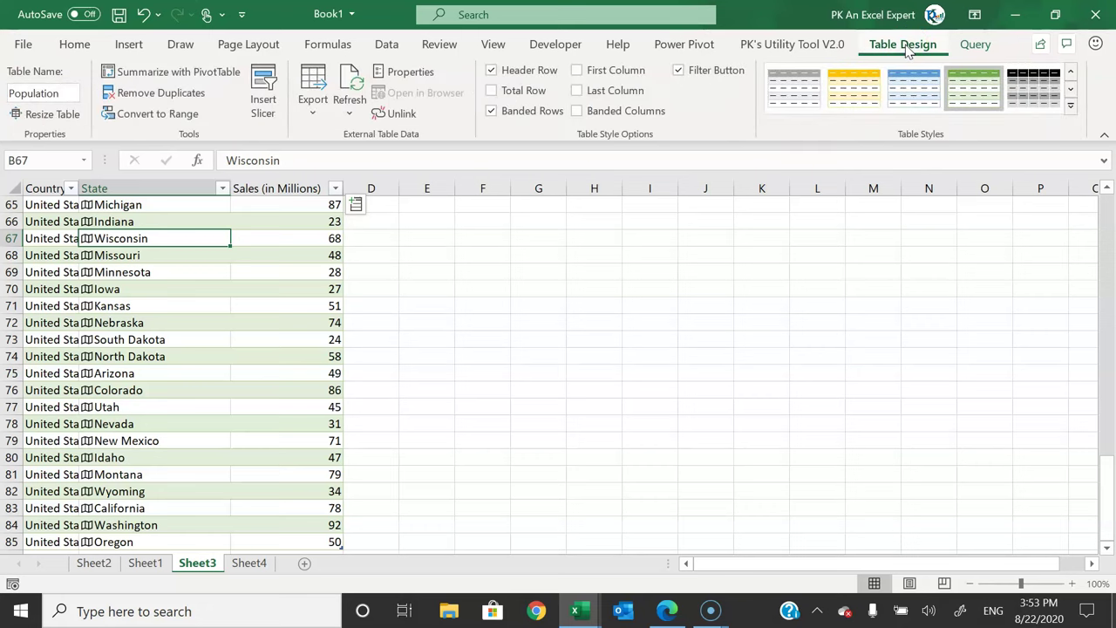
pyautogui.click(264, 95)
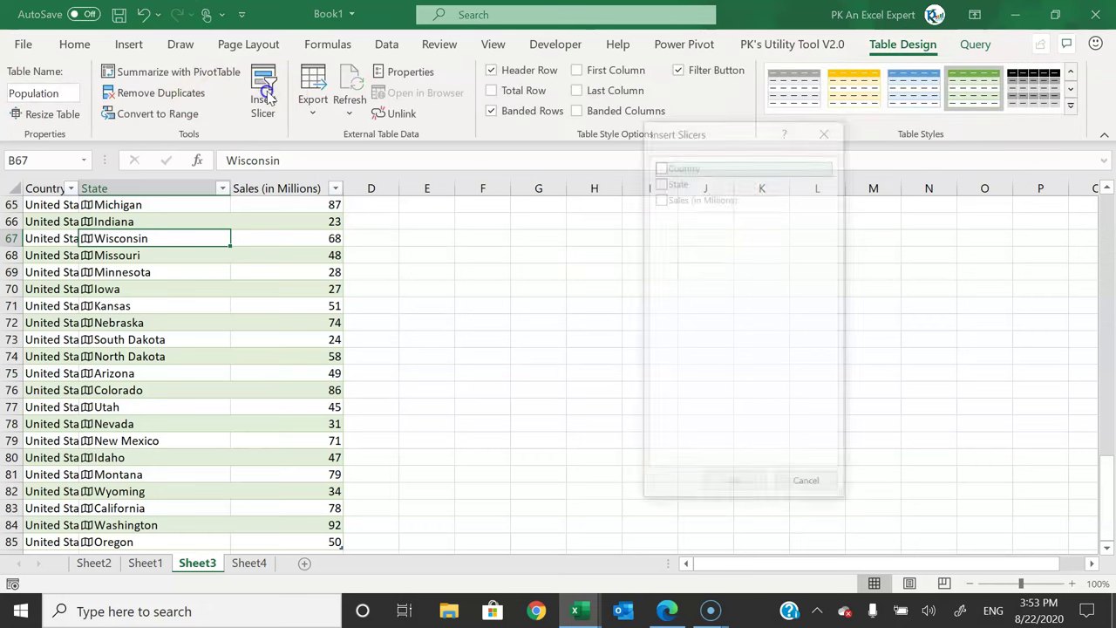
pyautogui.click(660, 166)
pyautogui.click(660, 183)
pyautogui.click(728, 483)
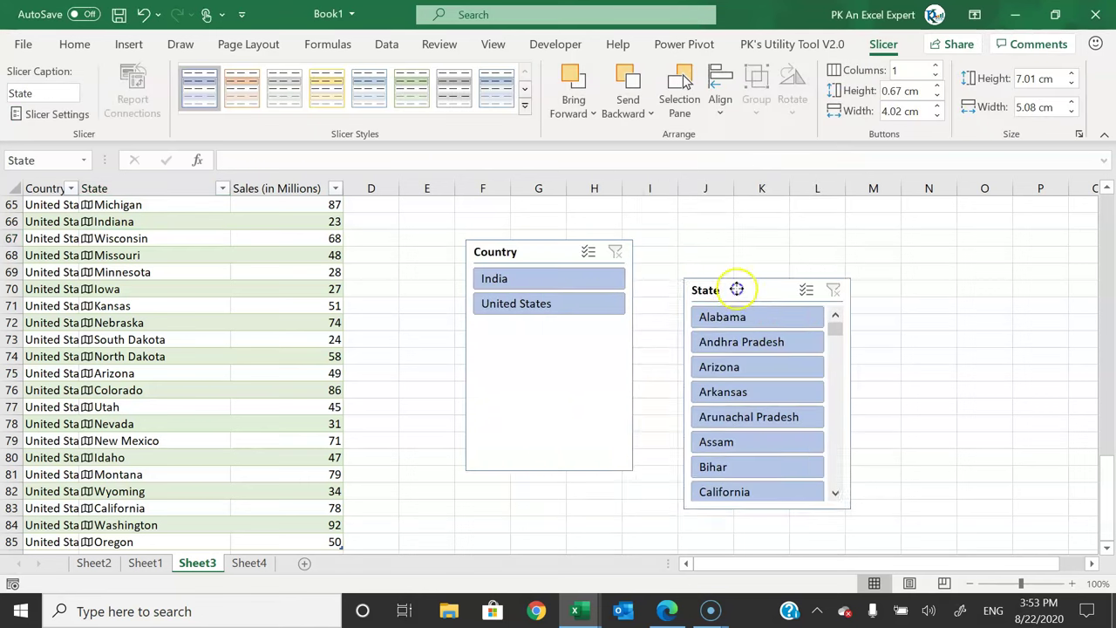
# - Move the Country and State slicers to Sheet4 and arrange them side by side next to the map chart
pyautogui.moveTo(737, 288); pyautogui.dragTo(729, 266)
pyautogui.keyDown('ctrl'); pyautogui.click(535, 249); pyautogui.keyUp('ctrl')
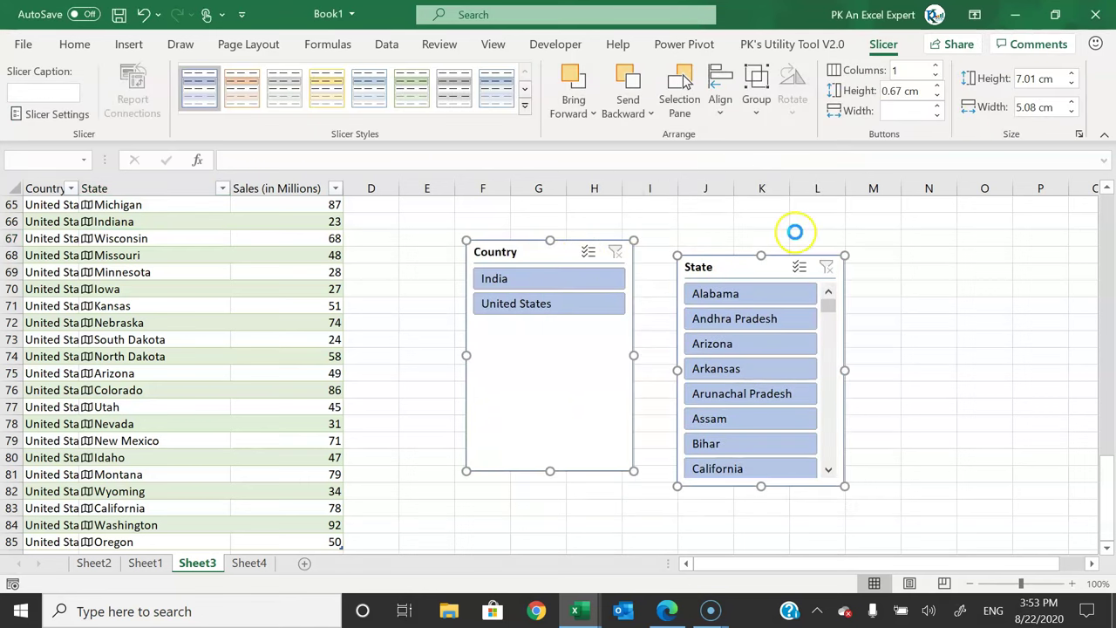
pyautogui.press('Escape')
pyautogui.click(251, 562)
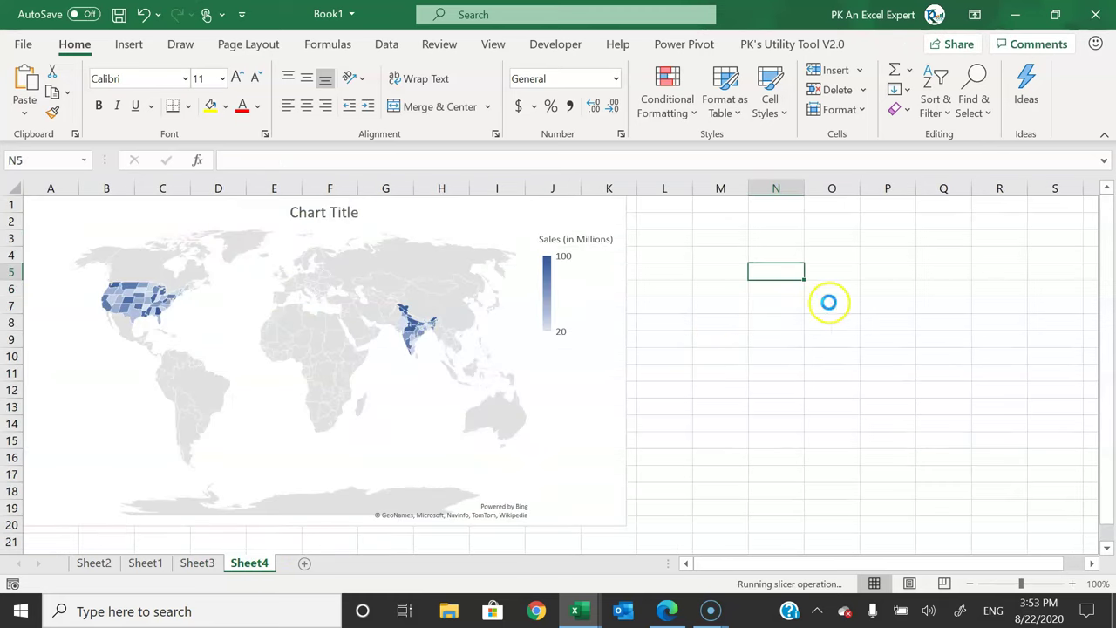
pyautogui.moveTo(828, 310); pyautogui.dragTo(704, 227)
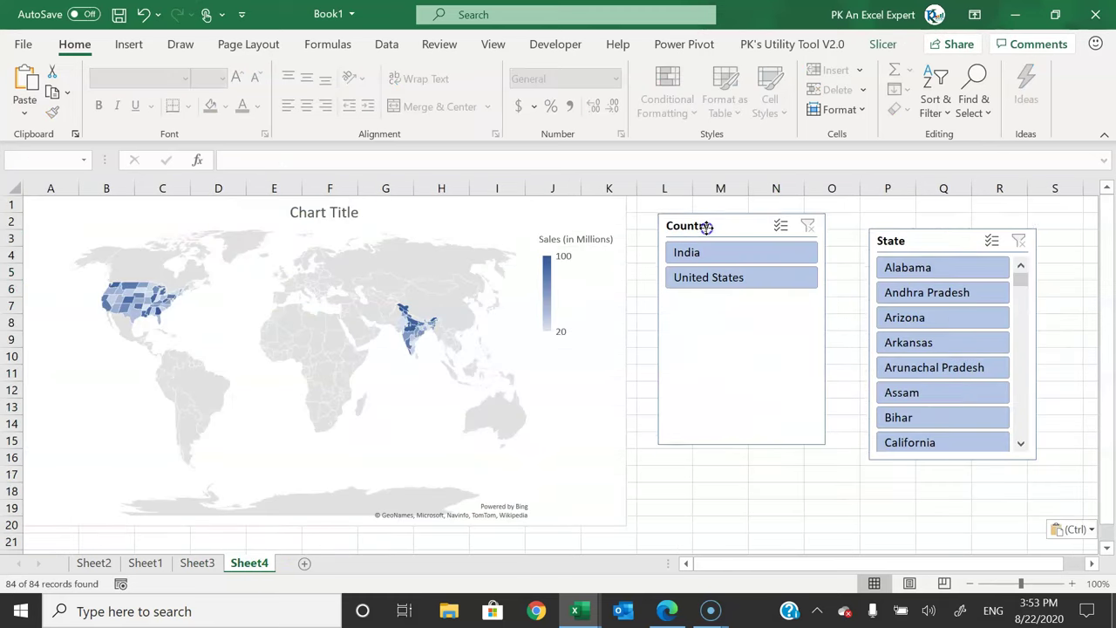
pyautogui.click(774, 482)
pyautogui.click(919, 239)
pyautogui.moveTo(919, 239); pyautogui.dragTo(900, 221)
# - Filter the map to India and switch the Country slicer to United States
pyautogui.click(712, 251)
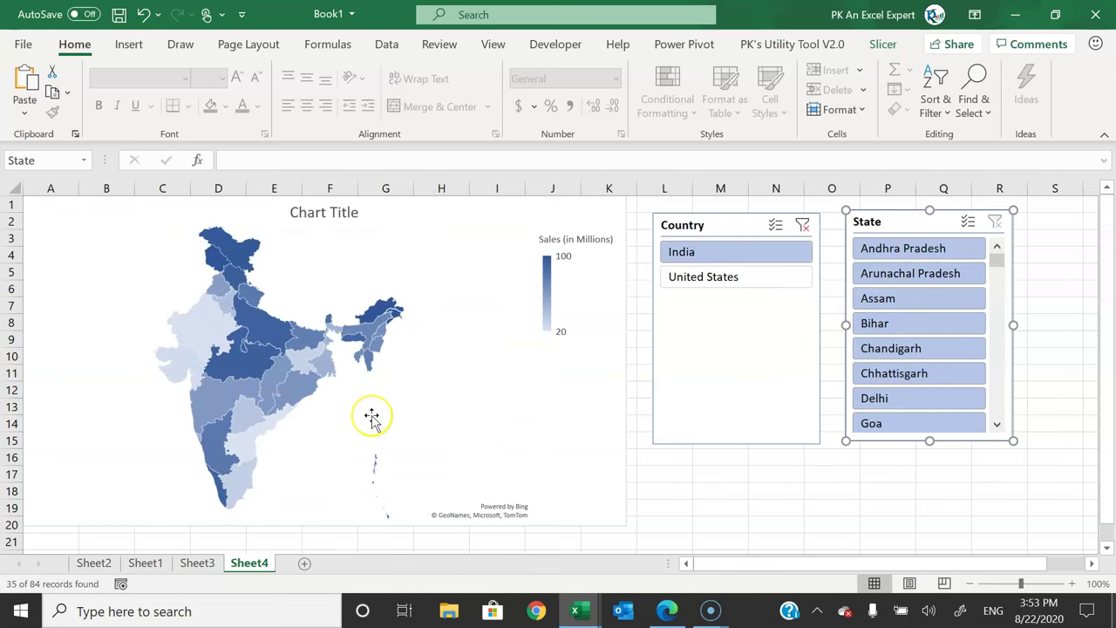
pyautogui.click(702, 284)
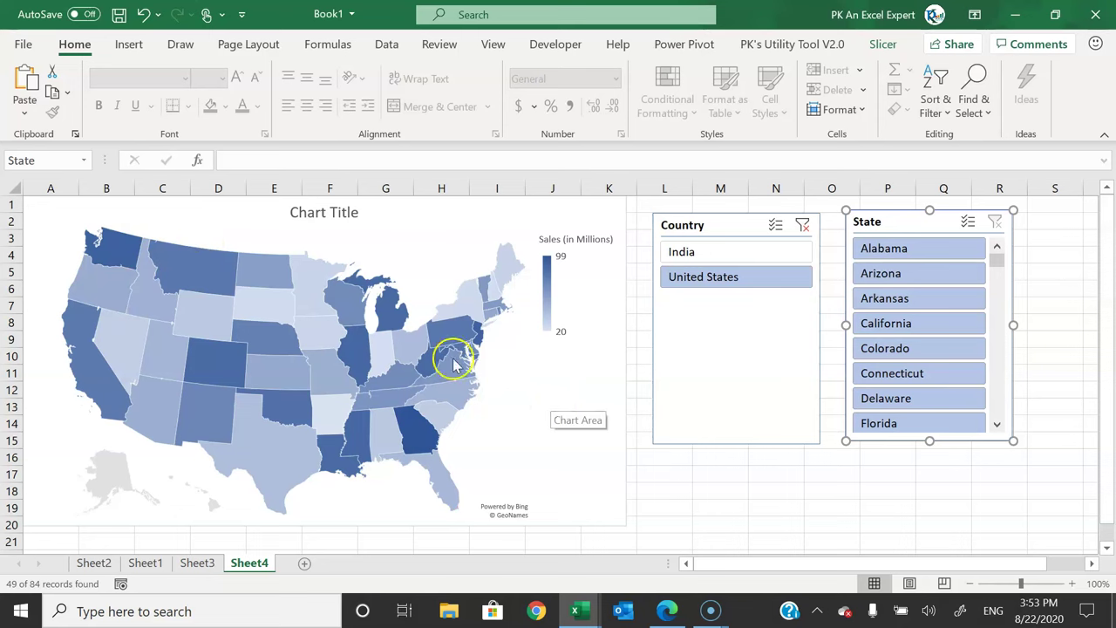
# - Add data labels to the United States map chart
pyautogui.rightClick(213, 275)
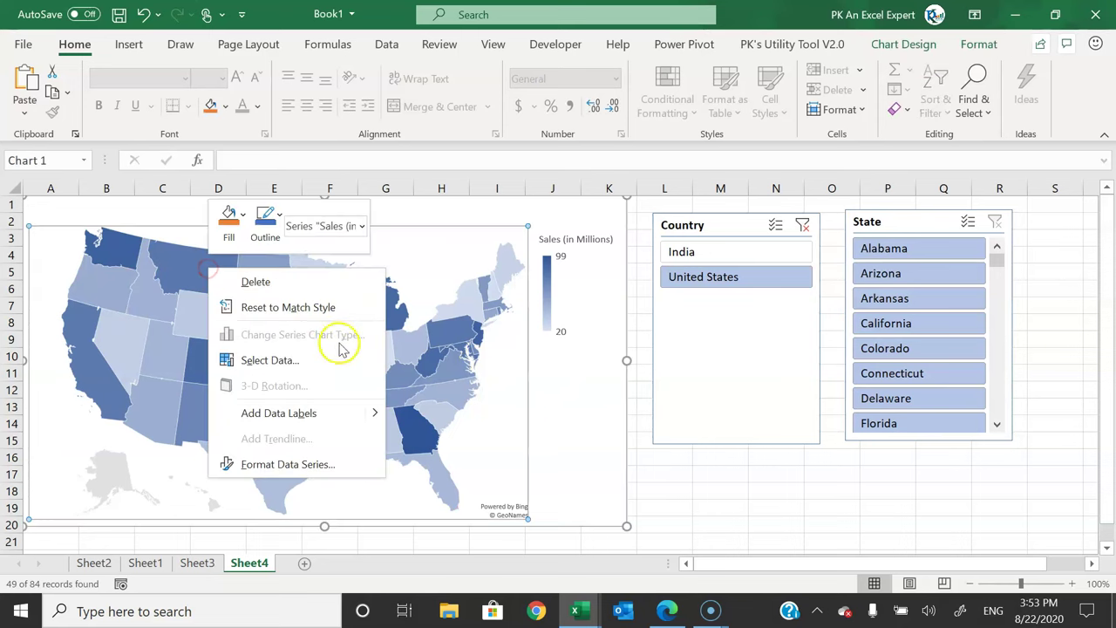
pyautogui.click(575, 205)
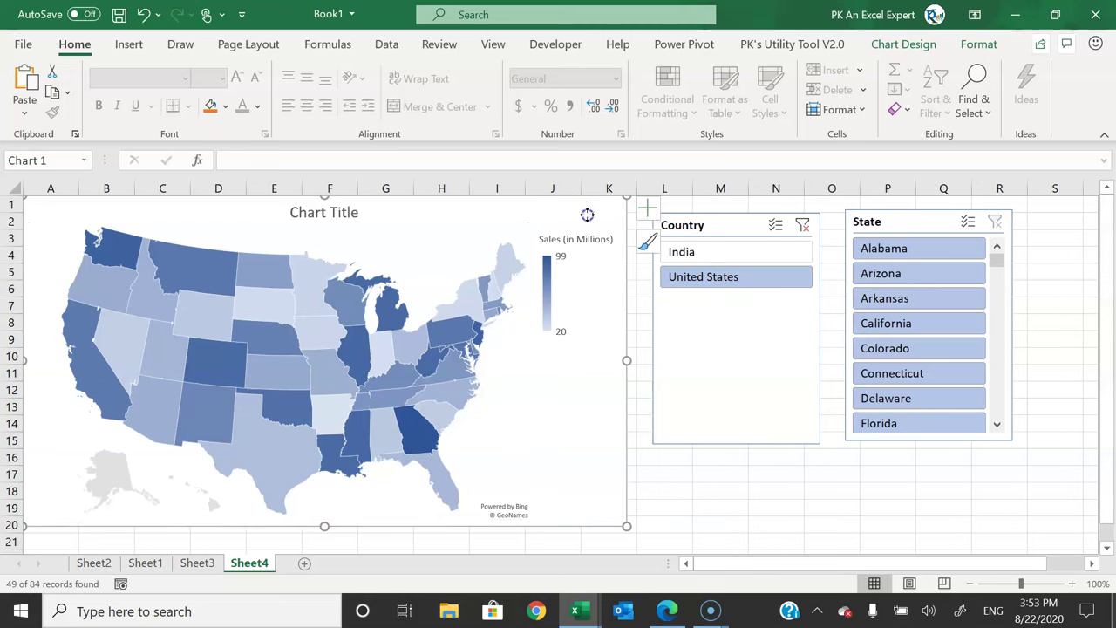
pyautogui.click(646, 207)
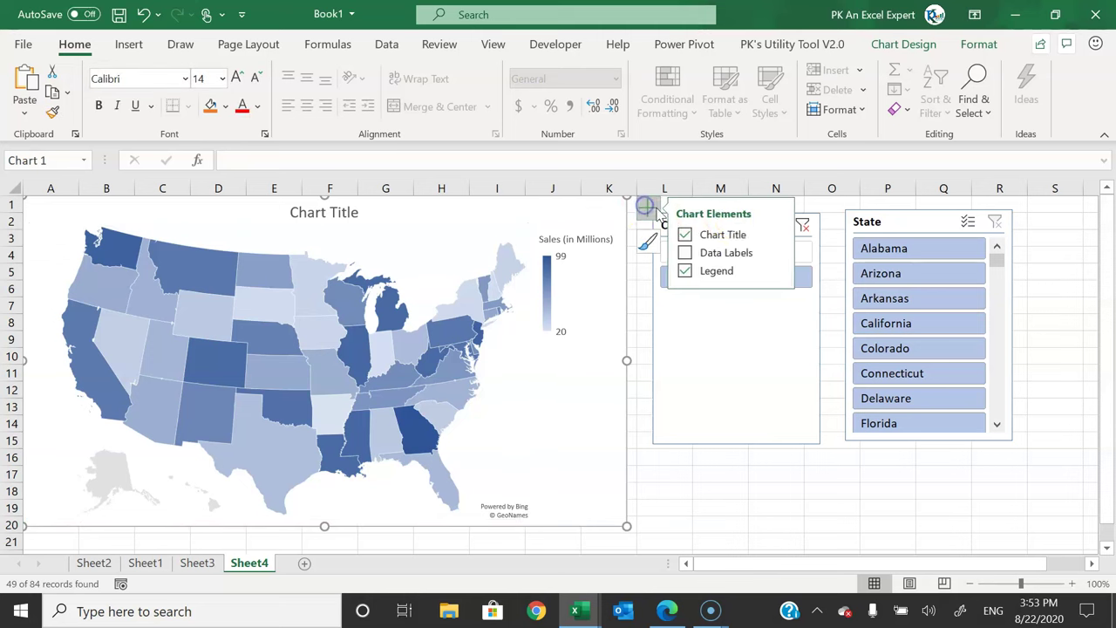
pyautogui.click(685, 252)
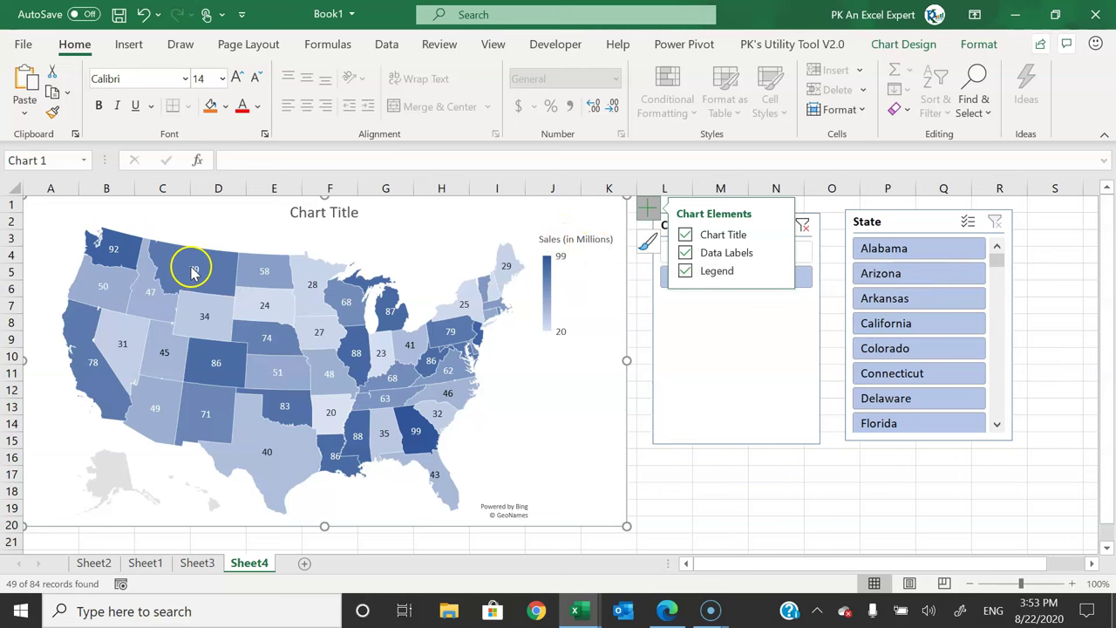
# - Open the map's data series formatting and set the map labels to Best fit only
pyautogui.rightClick(218, 315)
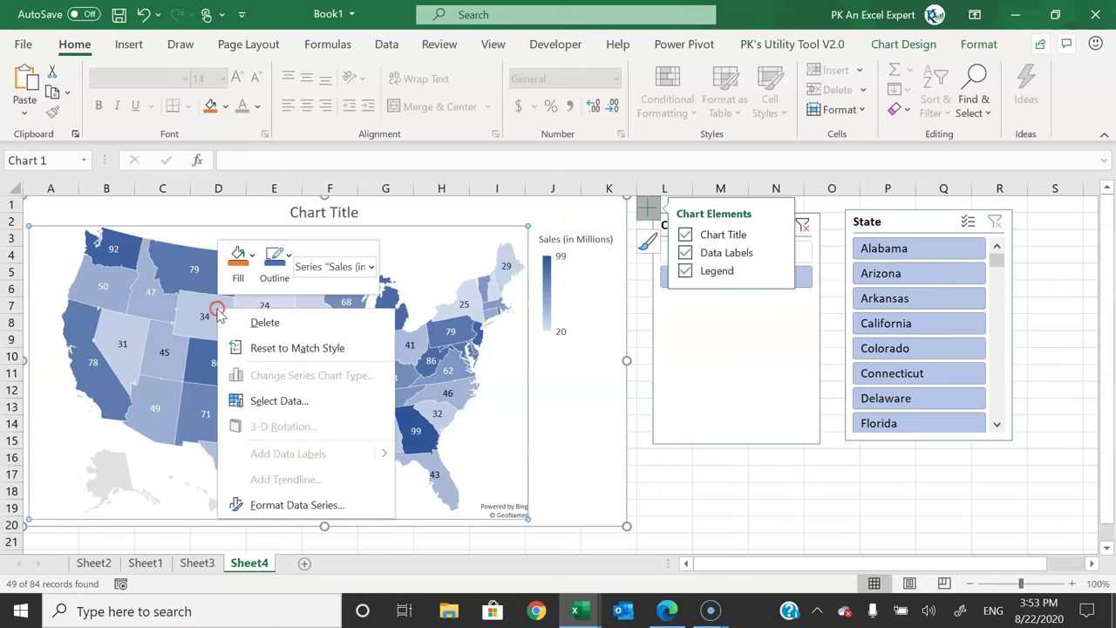
pyautogui.click(319, 512)
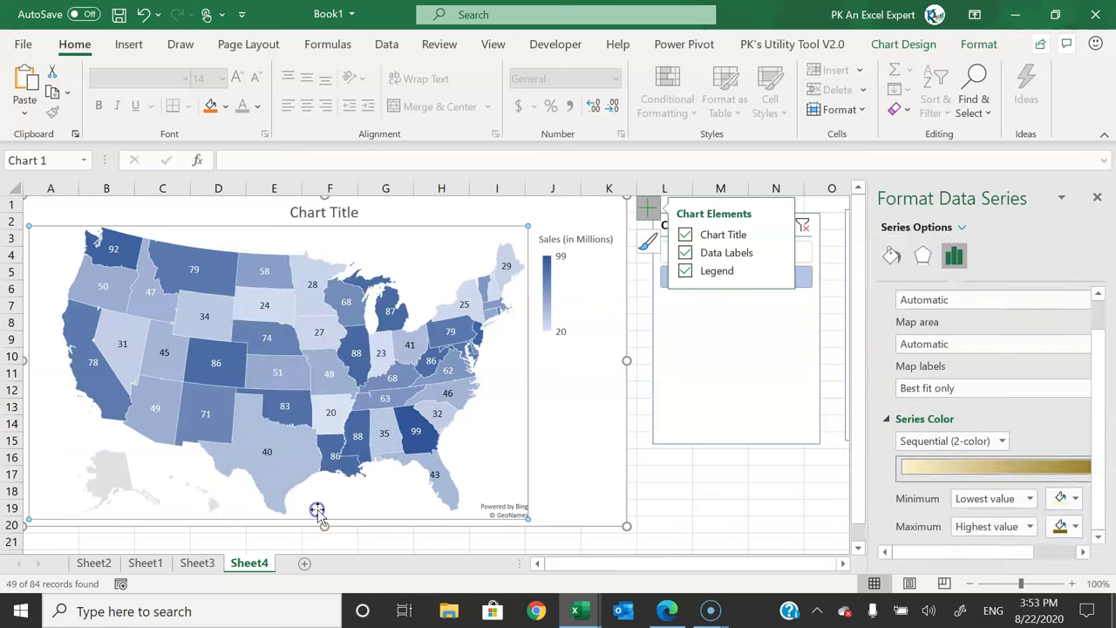
pyautogui.scroll(-2, 1089, 358)
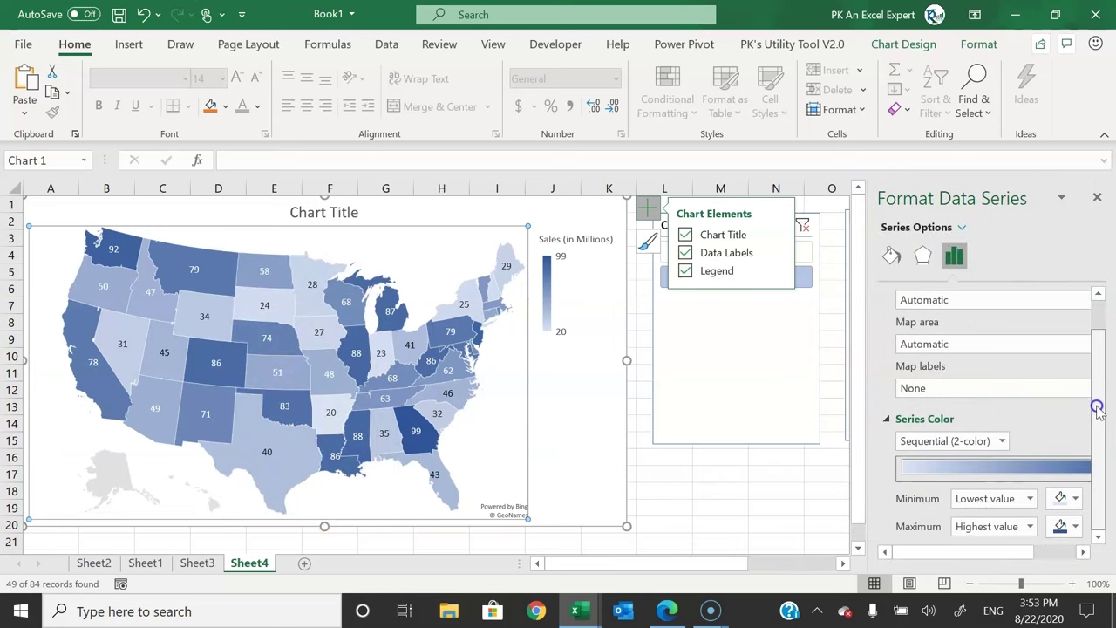
pyautogui.click(941, 389)
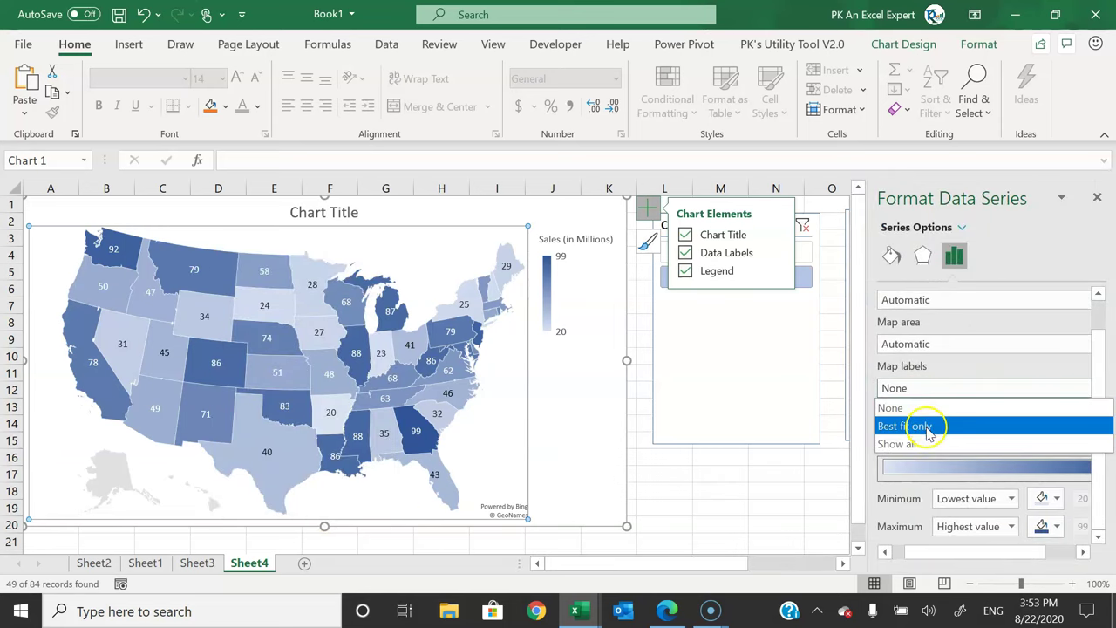
pyautogui.click(926, 427)
# - Try the Show all option for the map labels, check the state names, and return to Best fit only
pyautogui.click(936, 387)
pyautogui.click(918, 444)
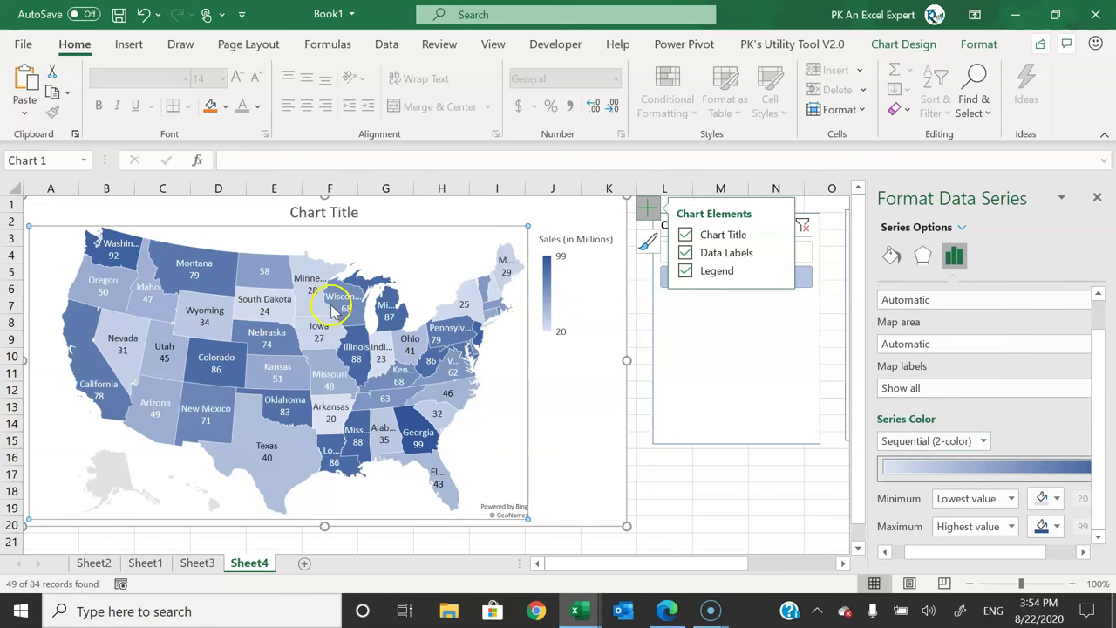
pyautogui.moveTo(354, 302)
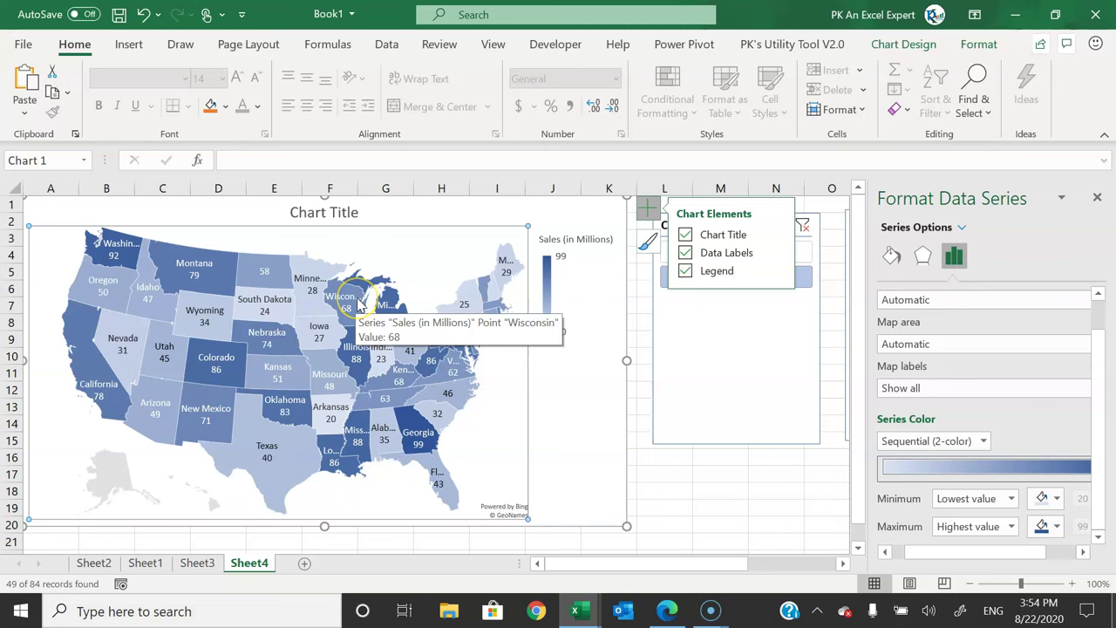
pyautogui.click(103, 255)
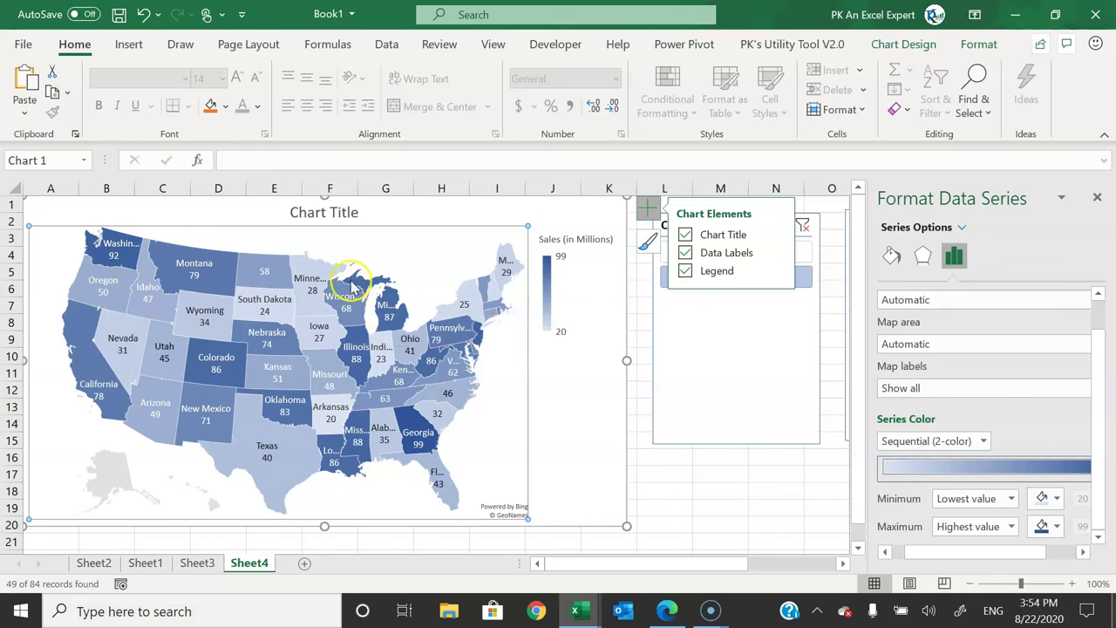
pyautogui.click(916, 387)
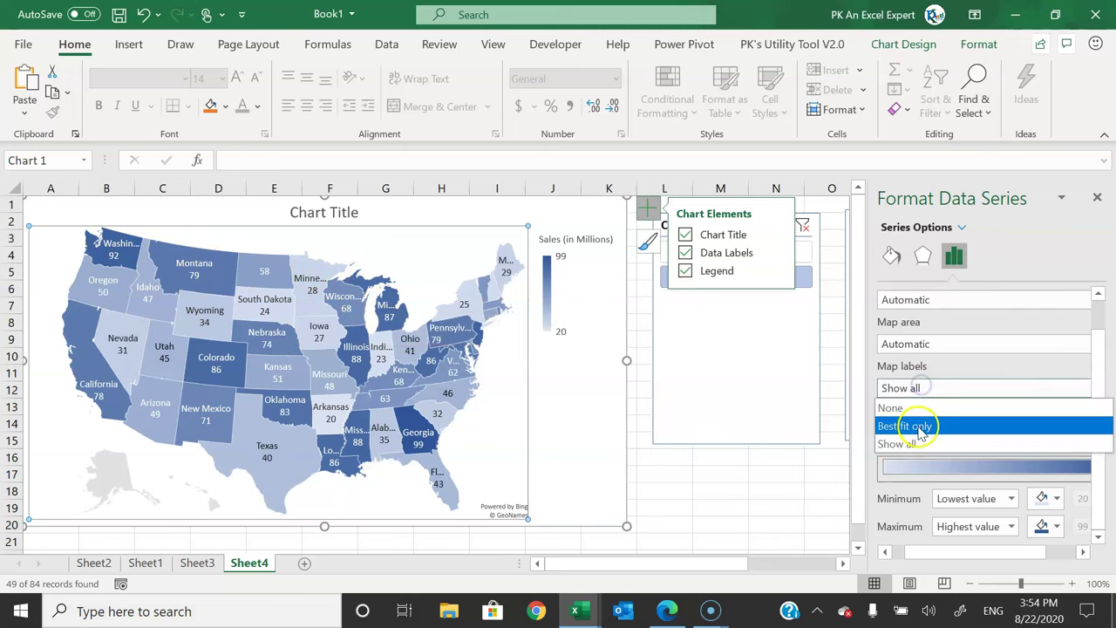
pyautogui.click(919, 426)
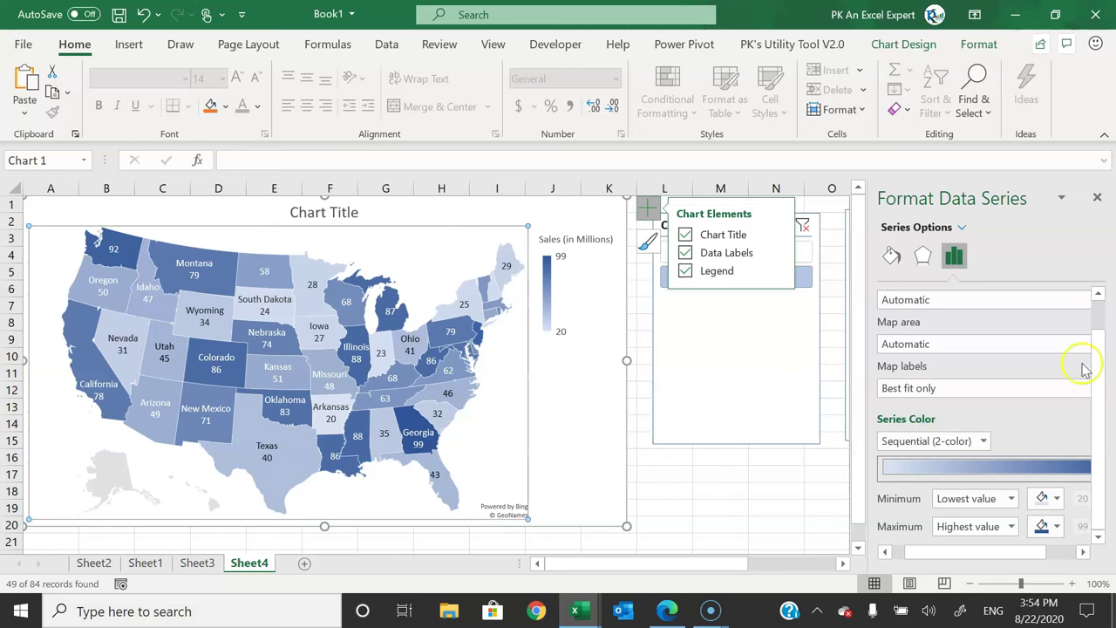
# - Try the Mercator, Miller and Albers map projections and return the projection to Automatic
pyautogui.moveTo(1098, 329); pyautogui.dragTo(1099, 324)
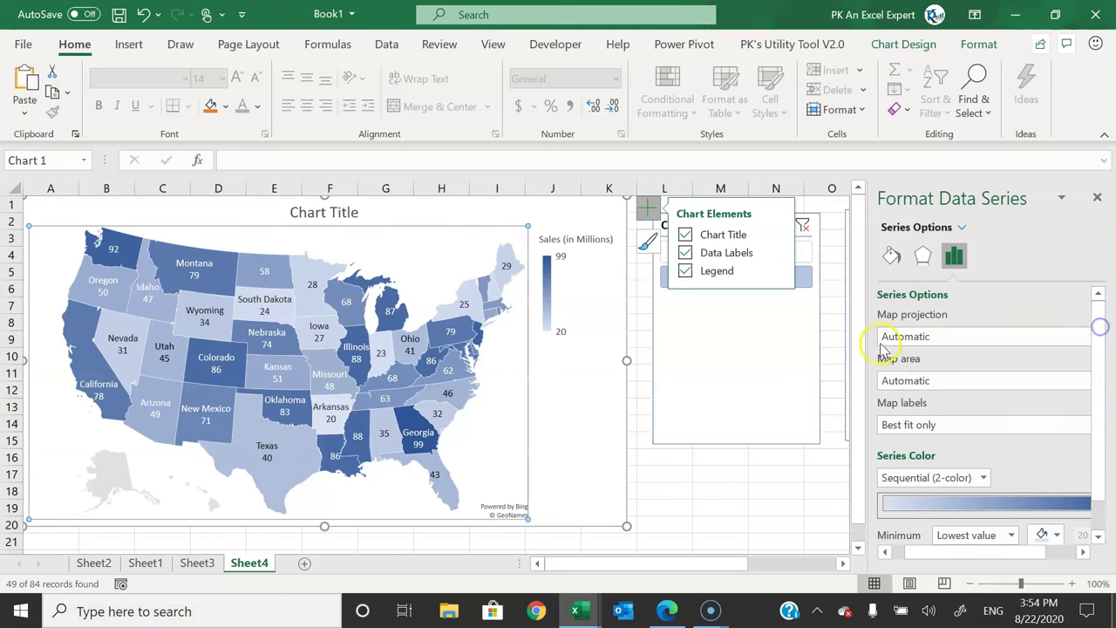
pyautogui.click(959, 336)
pyautogui.click(914, 376)
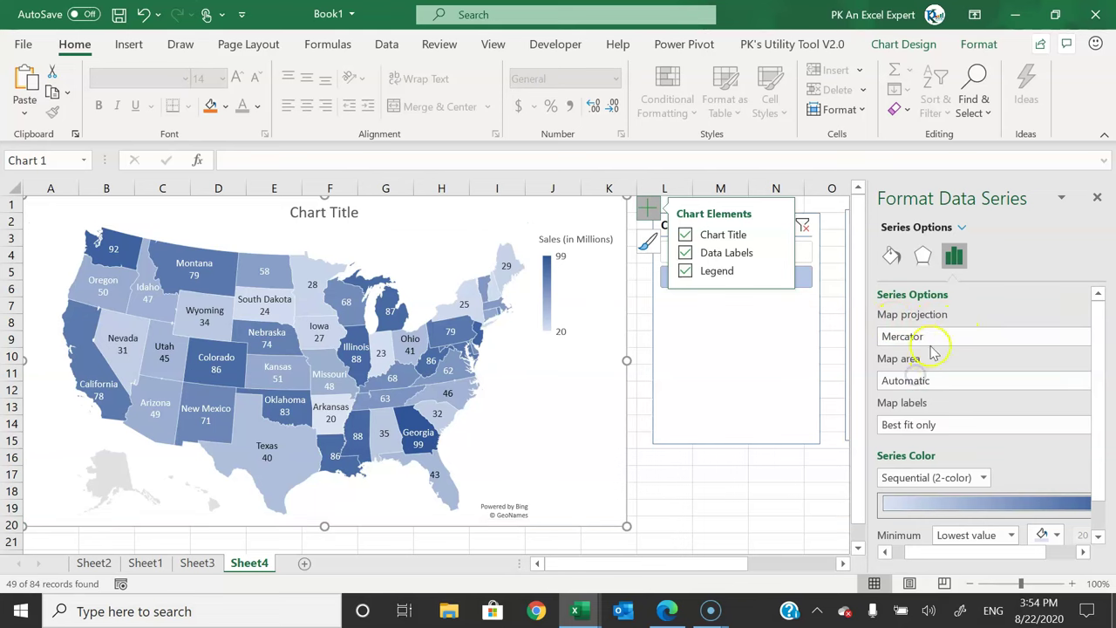
pyautogui.click(955, 338)
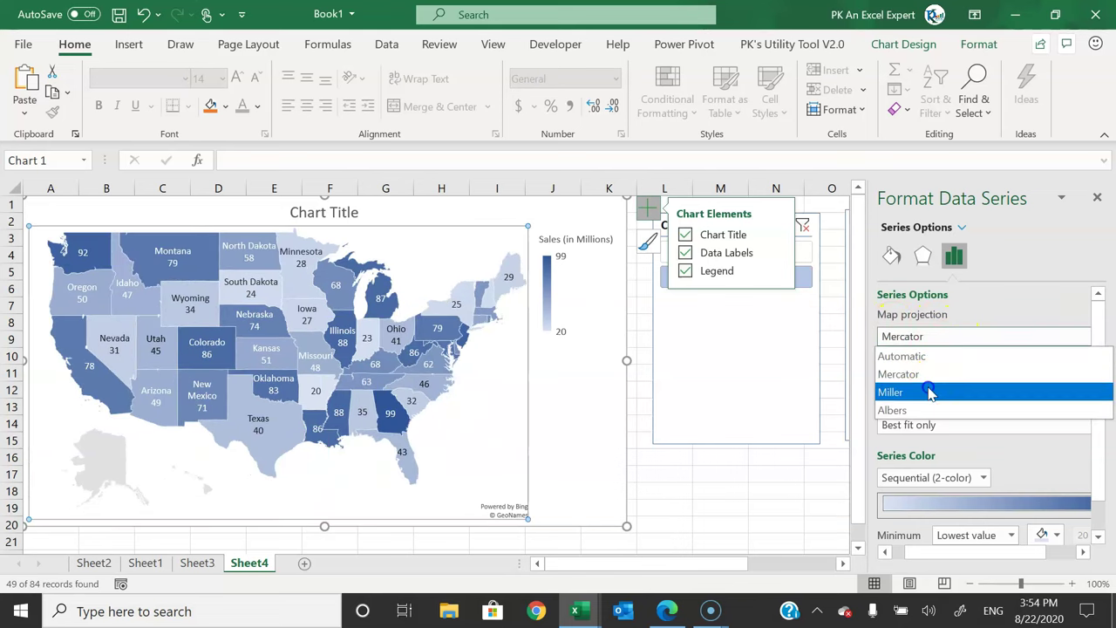
pyautogui.click(927, 391)
pyautogui.click(966, 337)
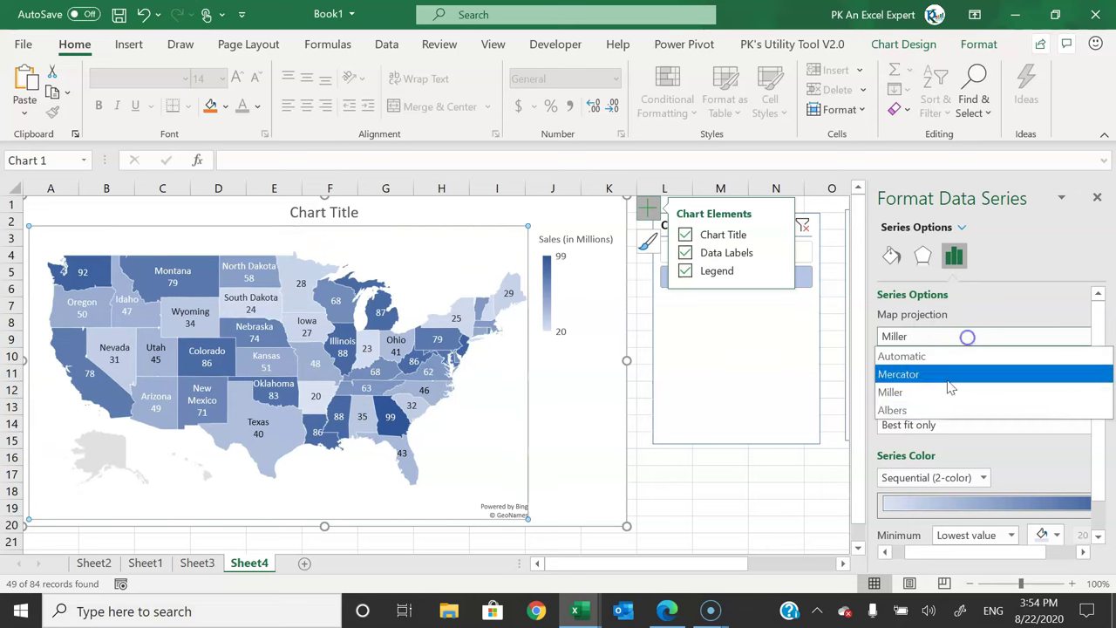
pyautogui.click(931, 411)
pyautogui.click(948, 336)
pyautogui.click(937, 357)
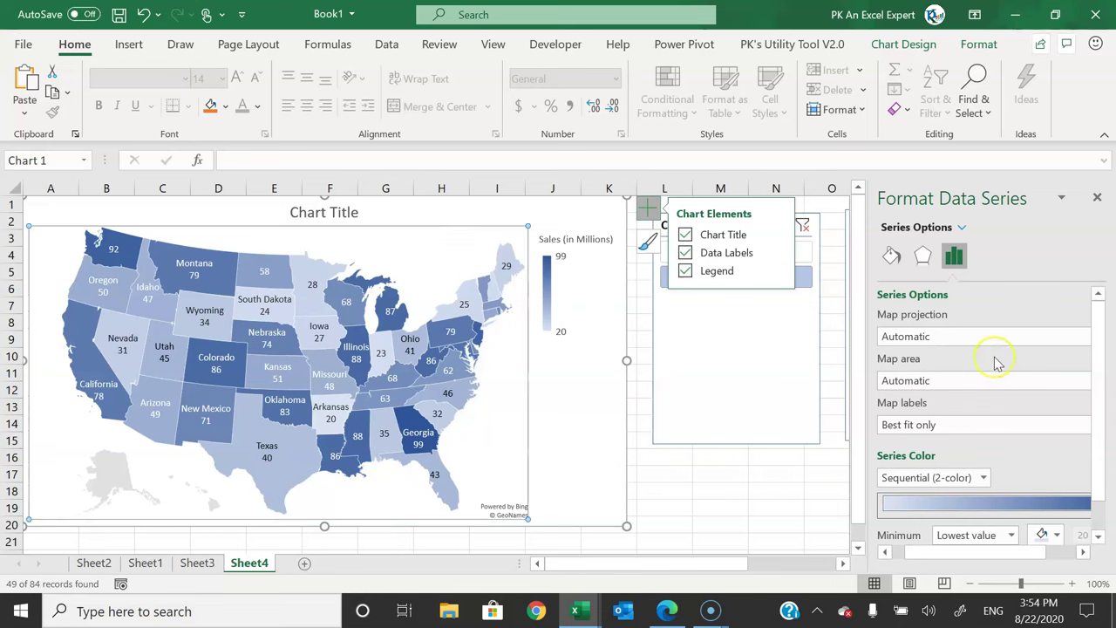
# - Try the Only regions with data, Country/Region, Multiple countries/regions and World map areas, and return the map area to Automatic
pyautogui.click(922, 380)
pyautogui.click(976, 417)
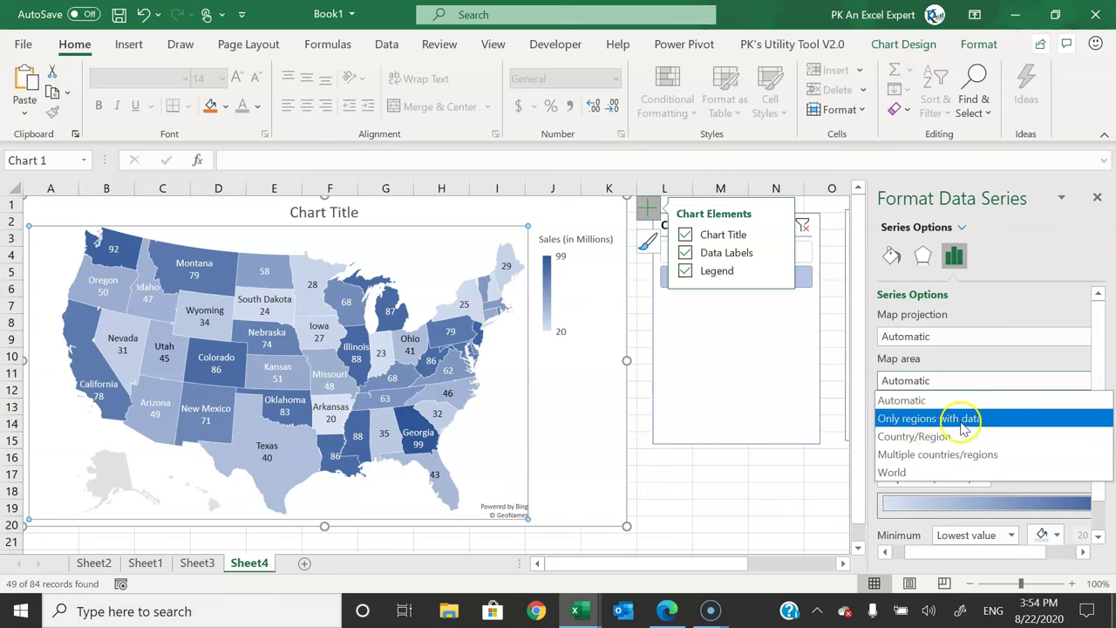
pyautogui.click(962, 422)
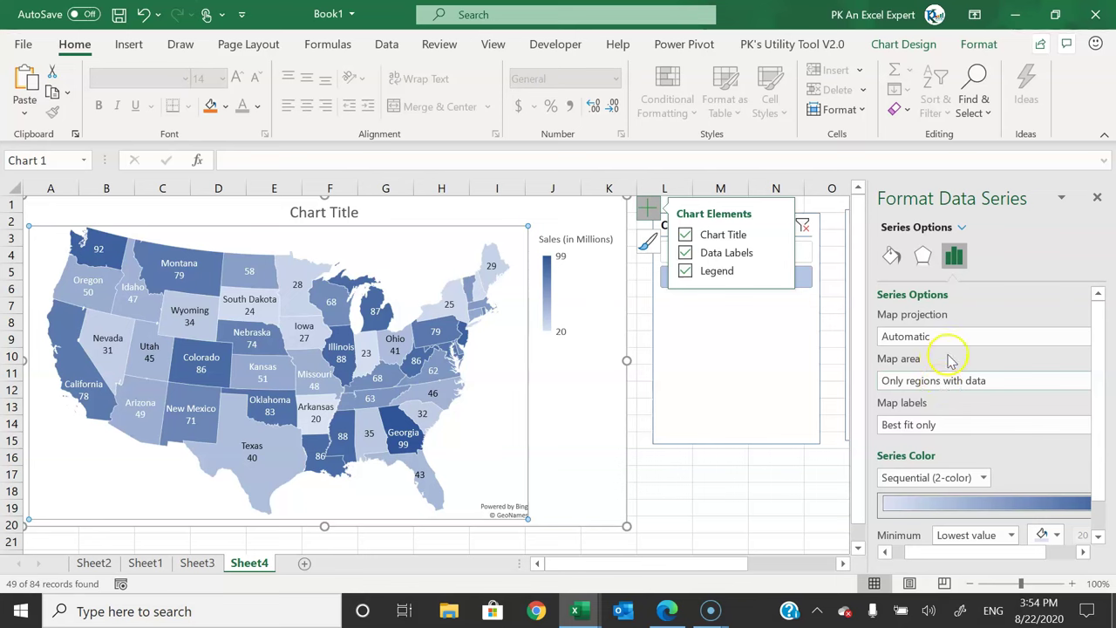
pyautogui.click(952, 388)
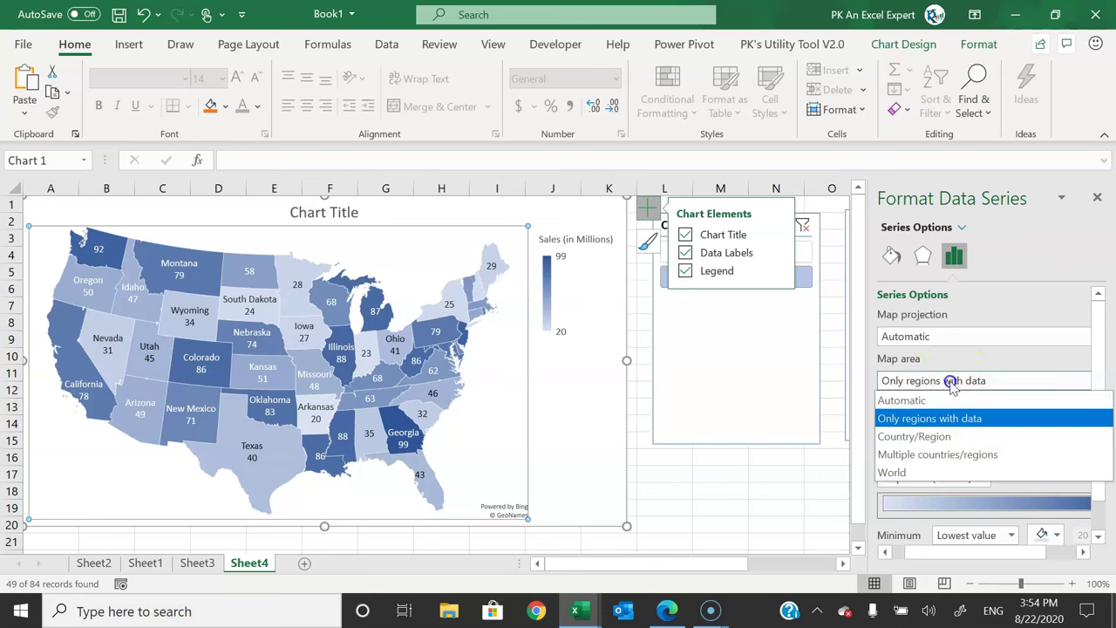
pyautogui.click(941, 441)
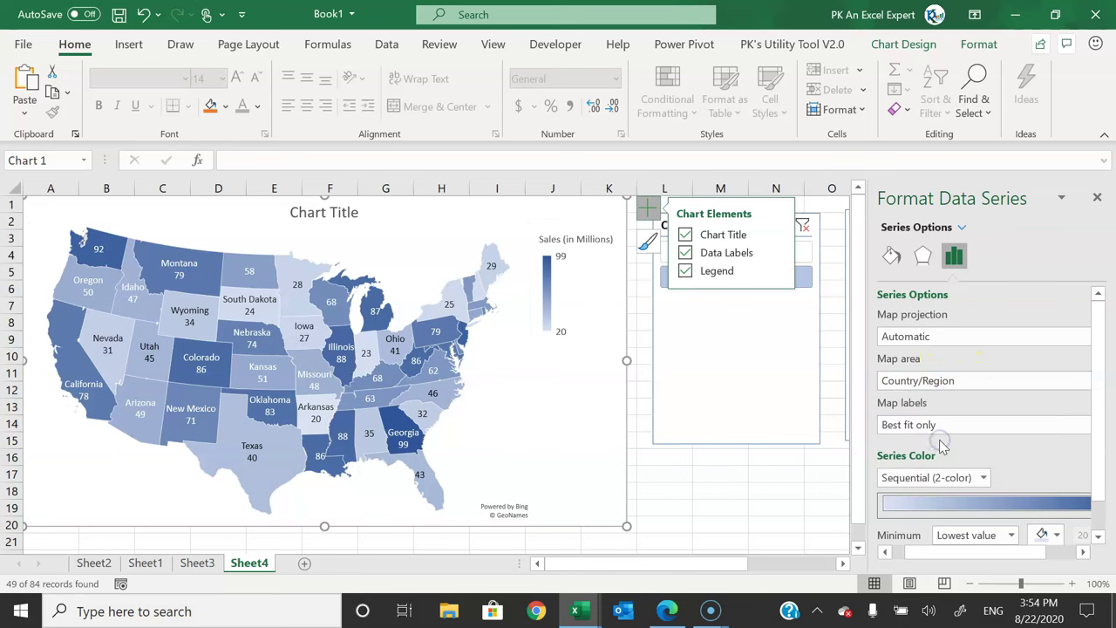
pyautogui.click(946, 381)
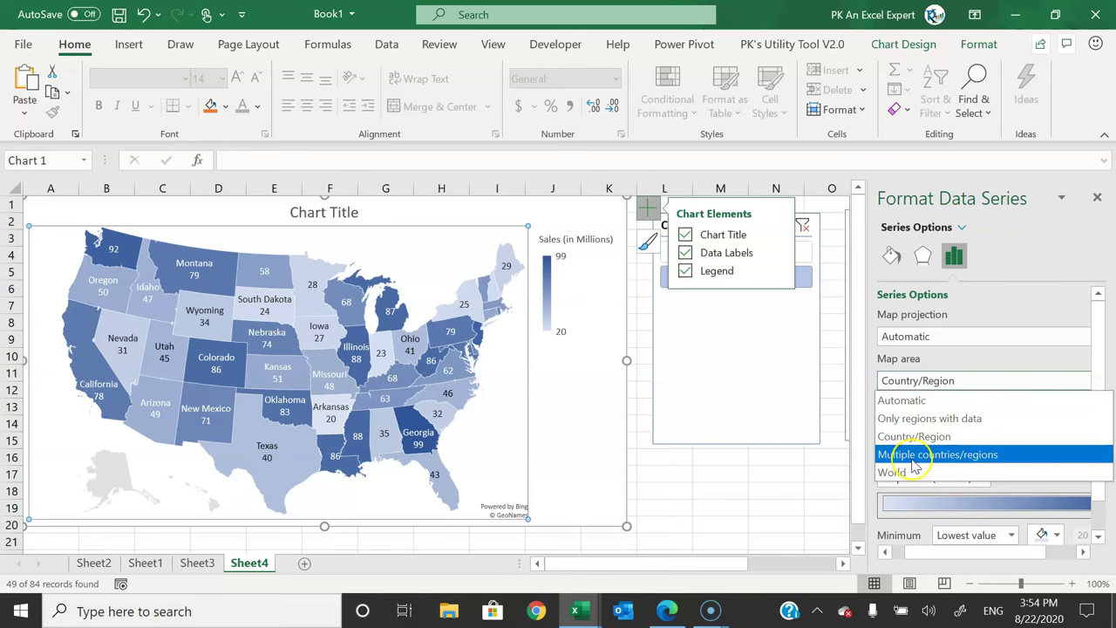
pyautogui.click(966, 455)
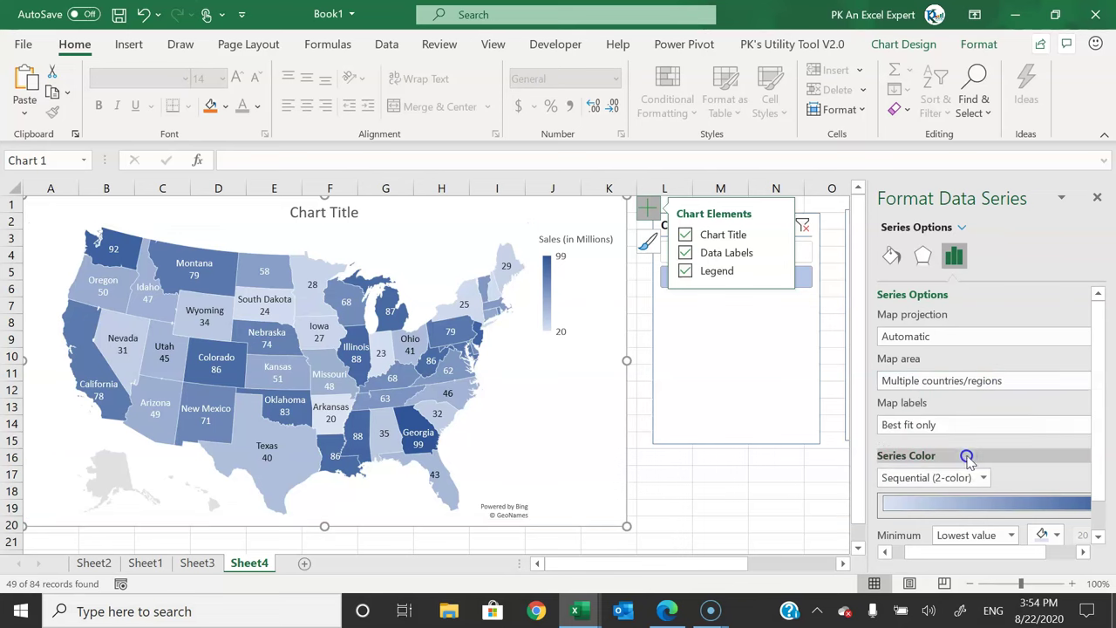
pyautogui.click(505, 415)
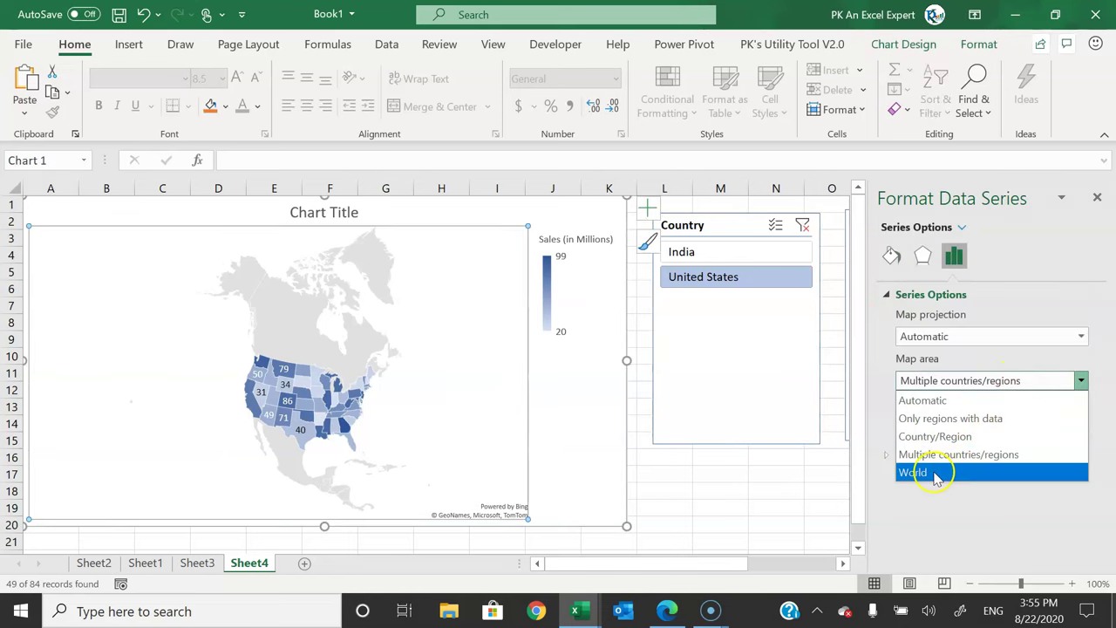
pyautogui.click(926, 473)
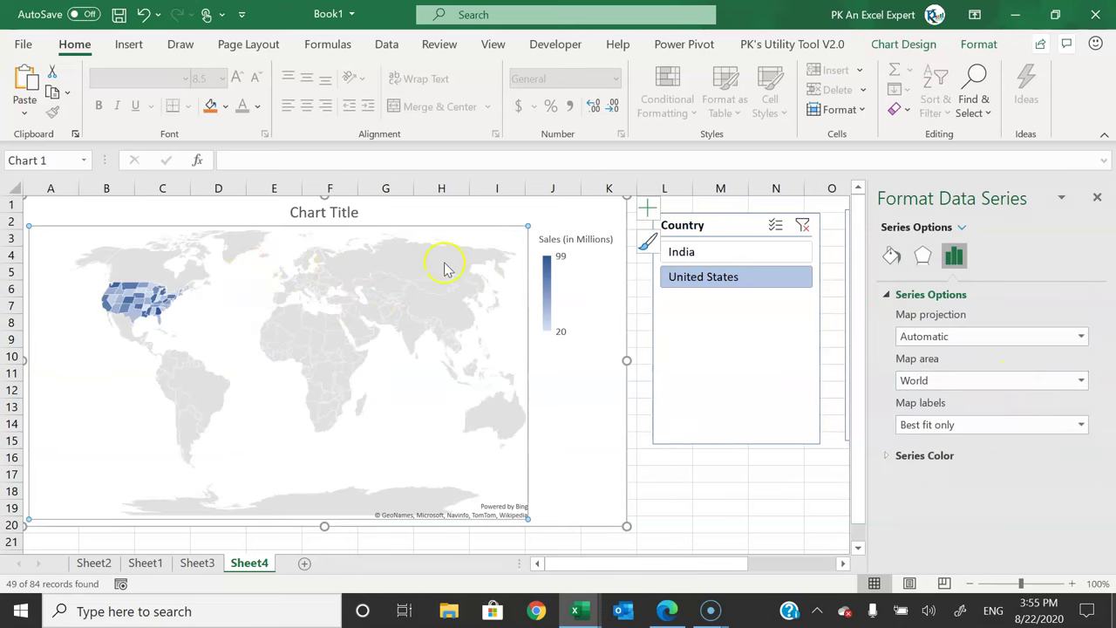
pyautogui.click(974, 389)
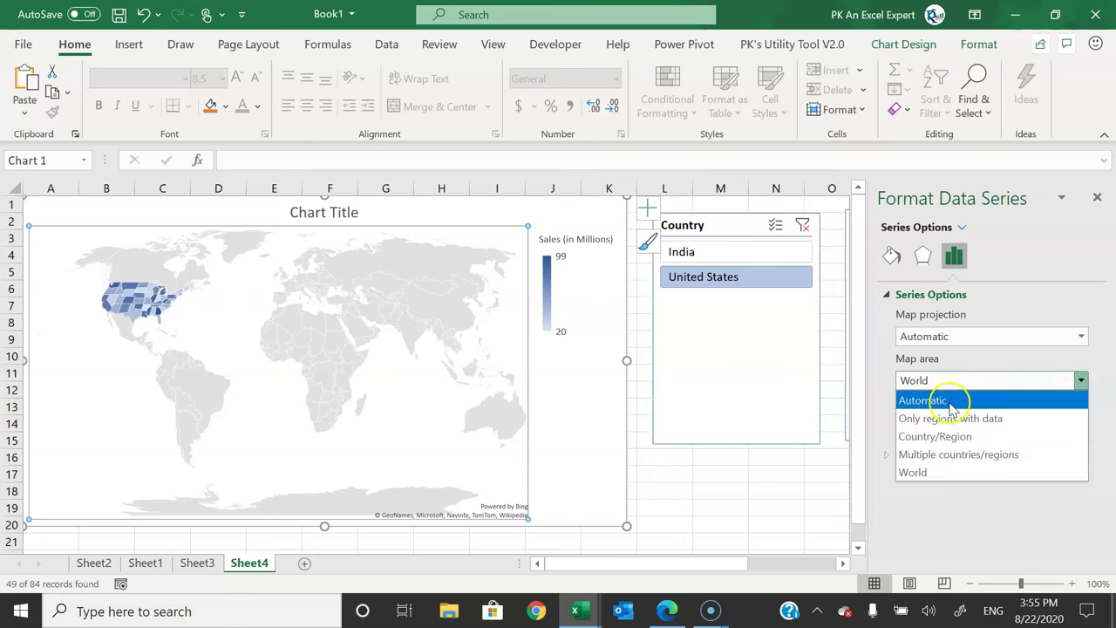
pyautogui.click(940, 403)
# - Expand the map's series color settings and set the color scale to Diverging (3-color)
pyautogui.click(911, 458)
pyautogui.click(1097, 473)
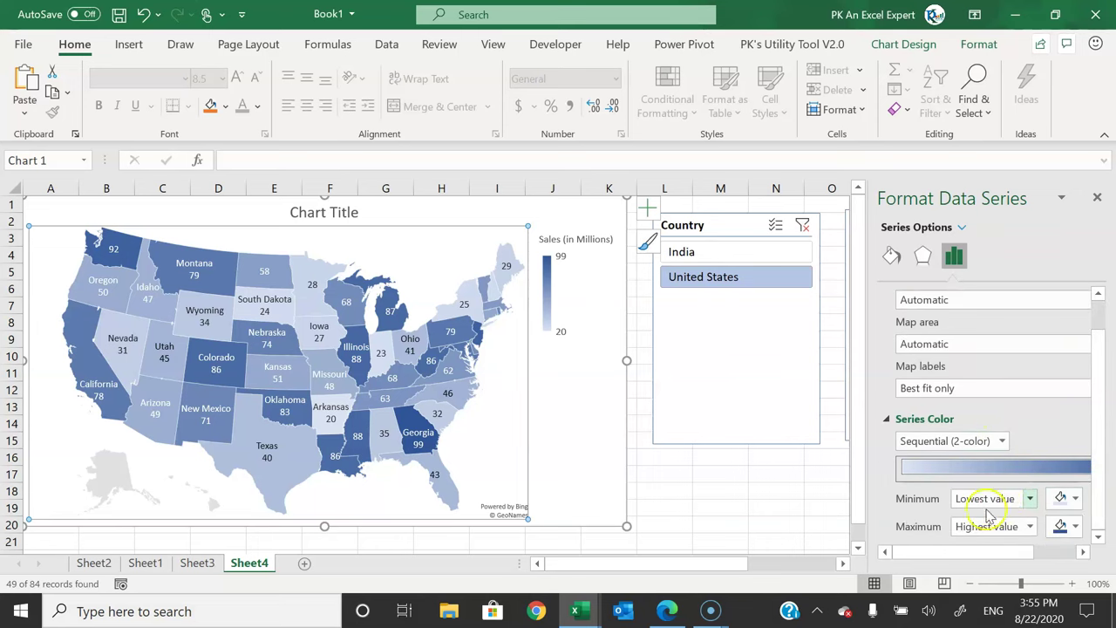
pyautogui.click(1003, 441)
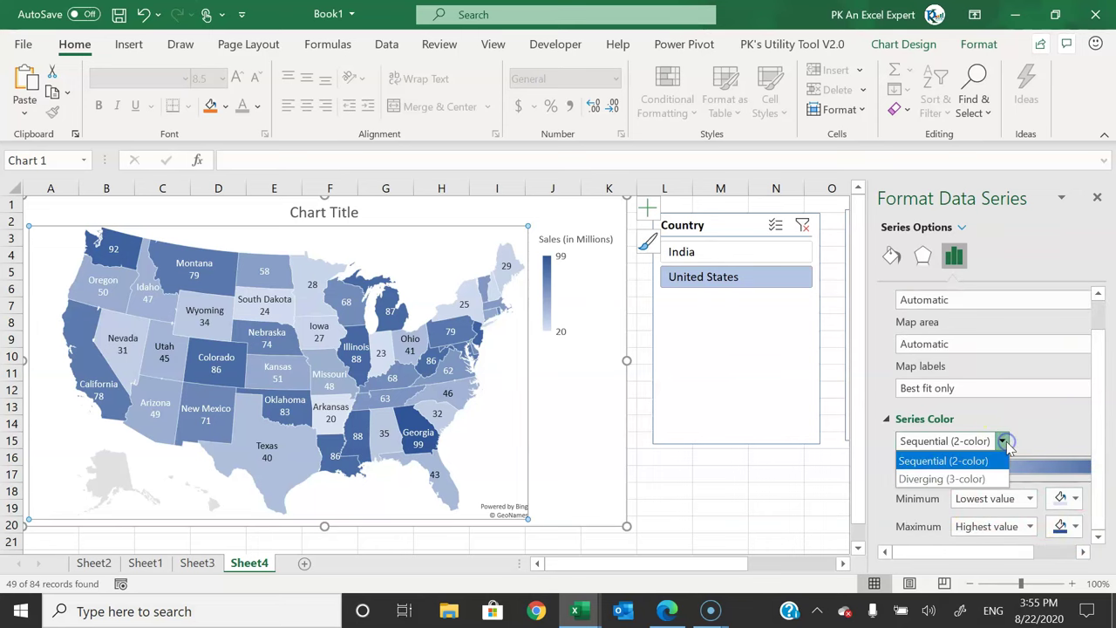
pyautogui.click(994, 476)
# - Color the scale's minimum red, midpoint orange and maximum light green, and close the series formatting
pyautogui.moveTo(1098, 370); pyautogui.dragTo(1101, 473)
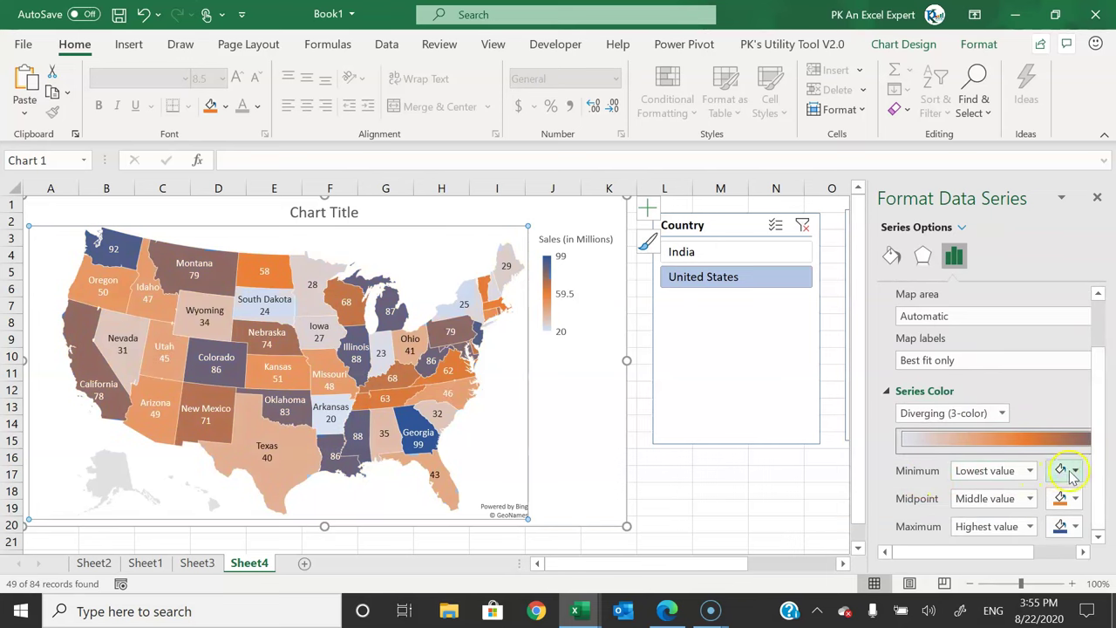
pyautogui.click(1072, 472)
pyautogui.click(985, 425)
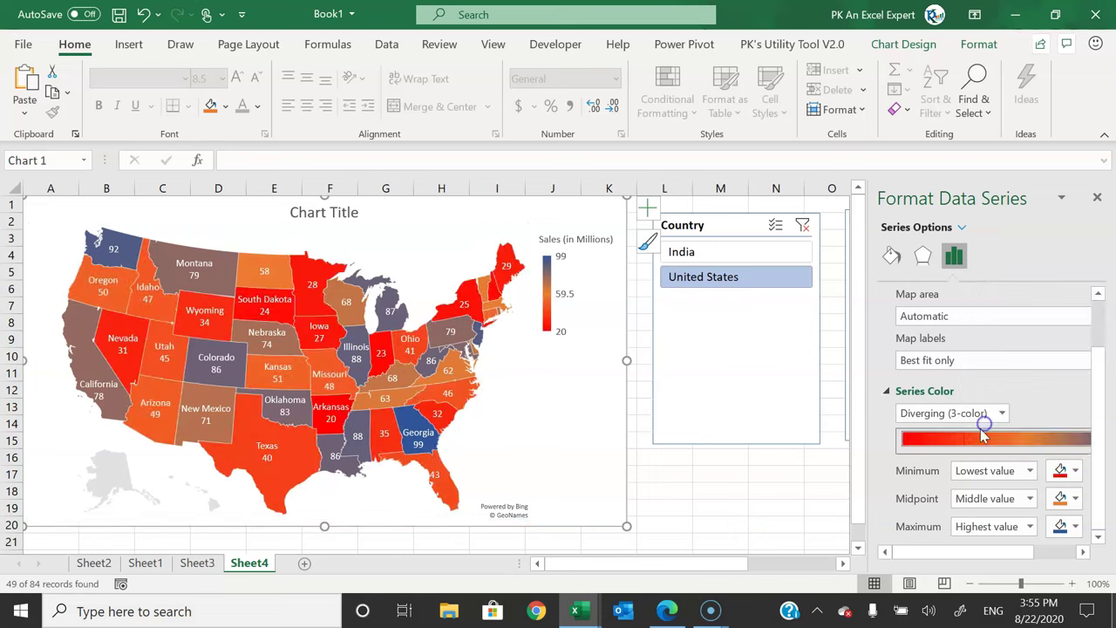
pyautogui.click(1065, 498)
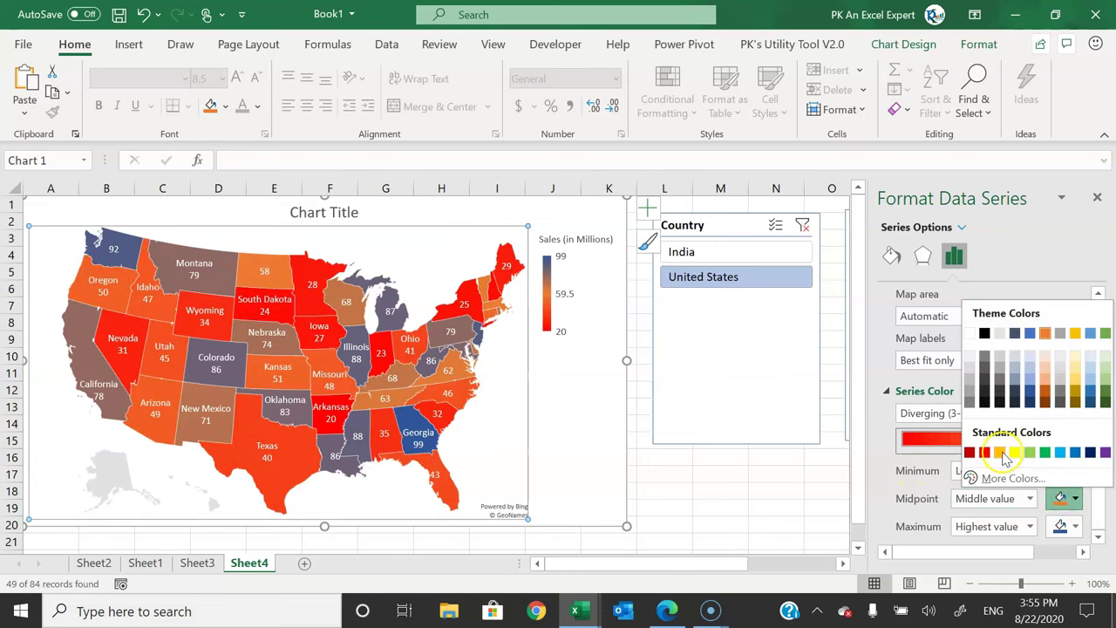
pyautogui.click(999, 452)
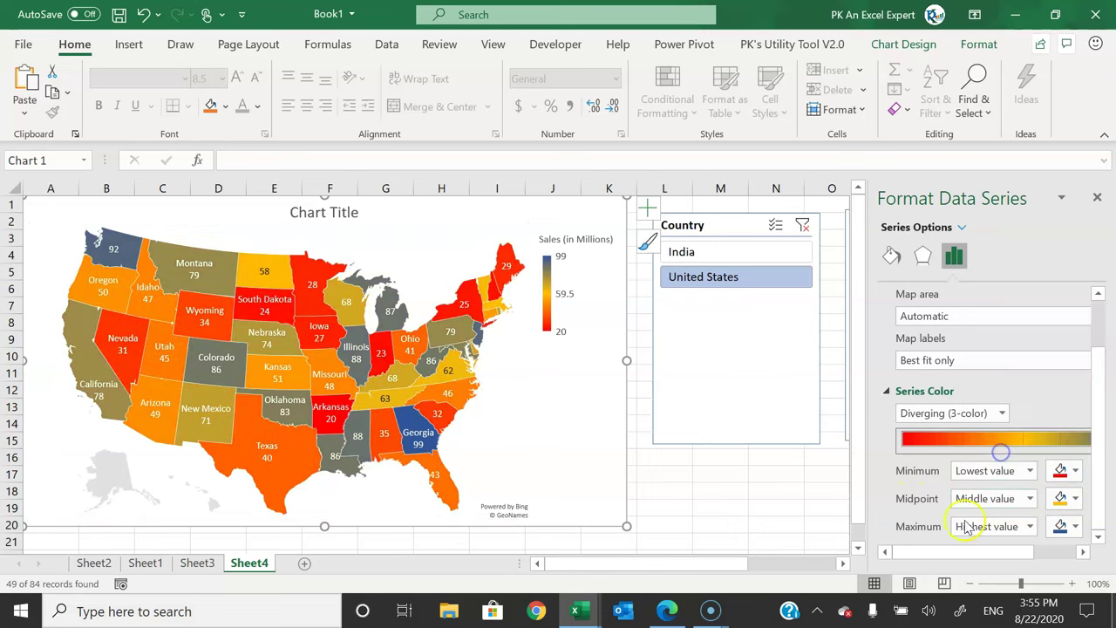
pyautogui.click(1065, 526)
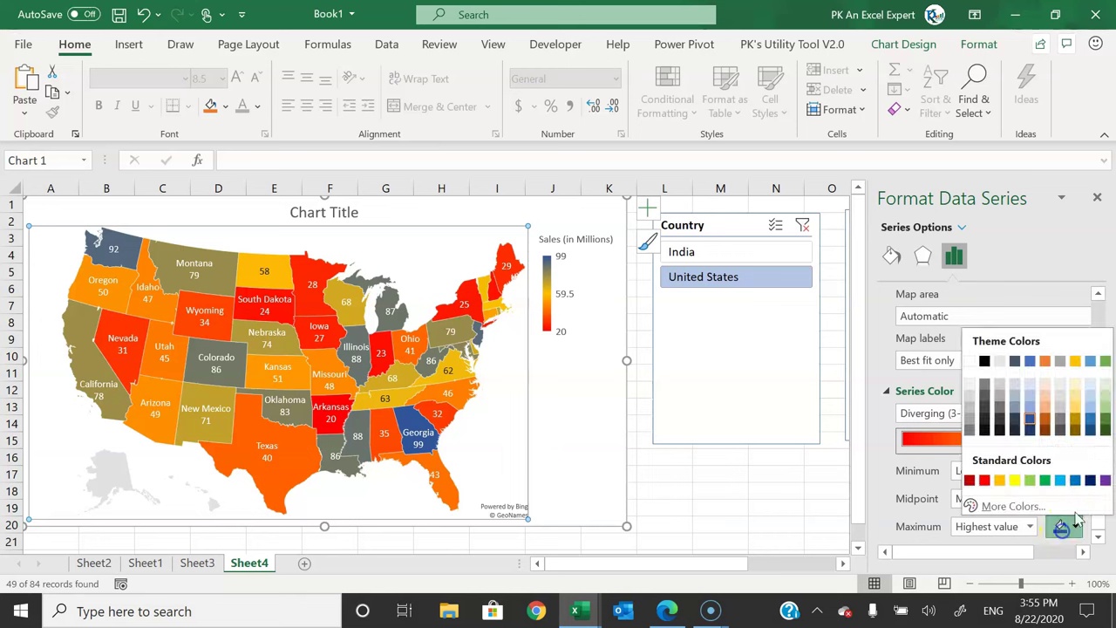
pyautogui.click(1031, 480)
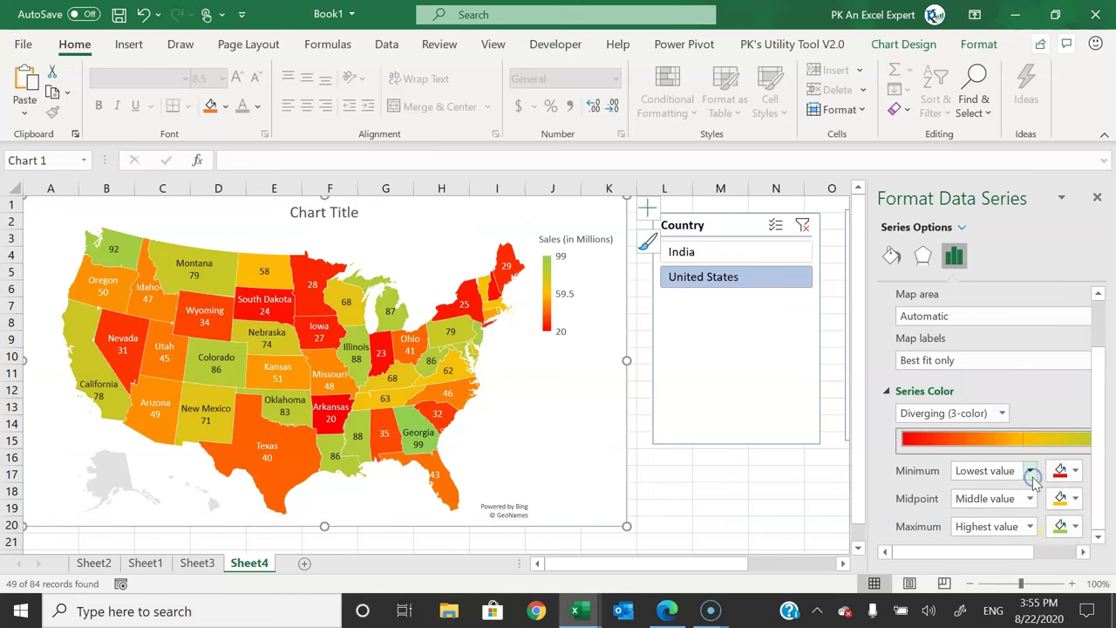
pyautogui.click(1100, 198)
# - Filter the map to India, check Assam, Bihar and Chandigarh individually, and clear the State filter
pyautogui.click(723, 246)
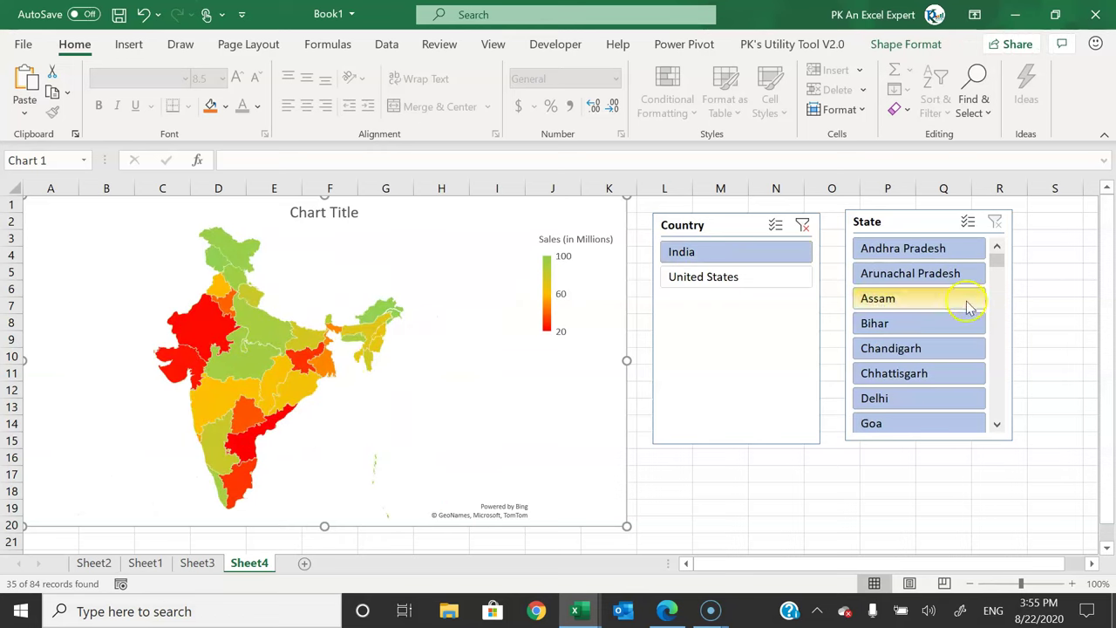
pyautogui.click(934, 298)
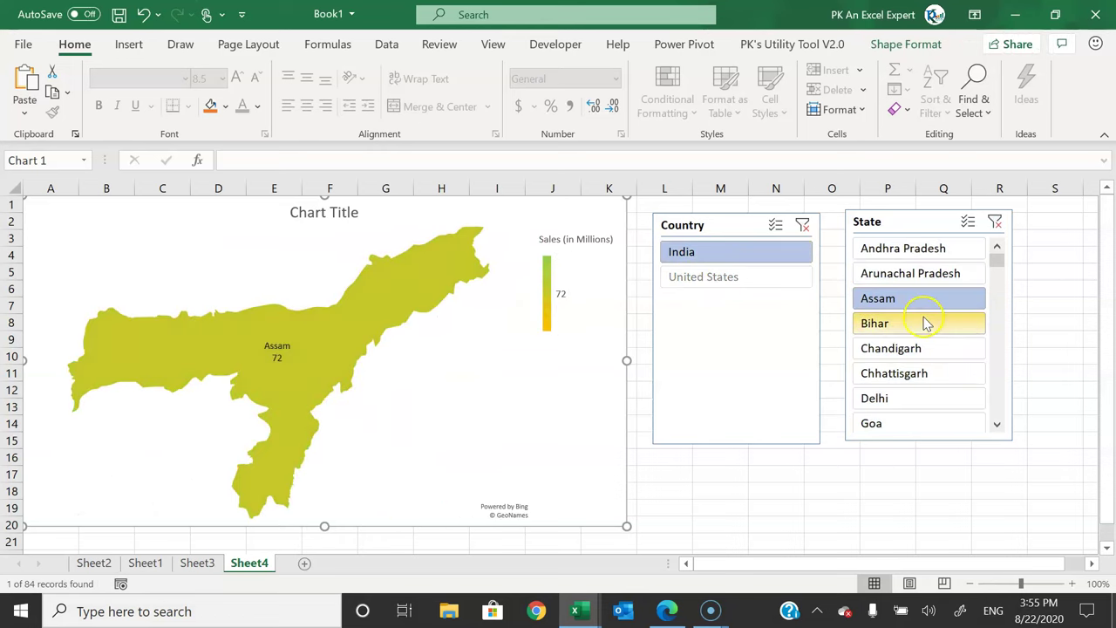
pyautogui.click(922, 321)
pyautogui.click(910, 346)
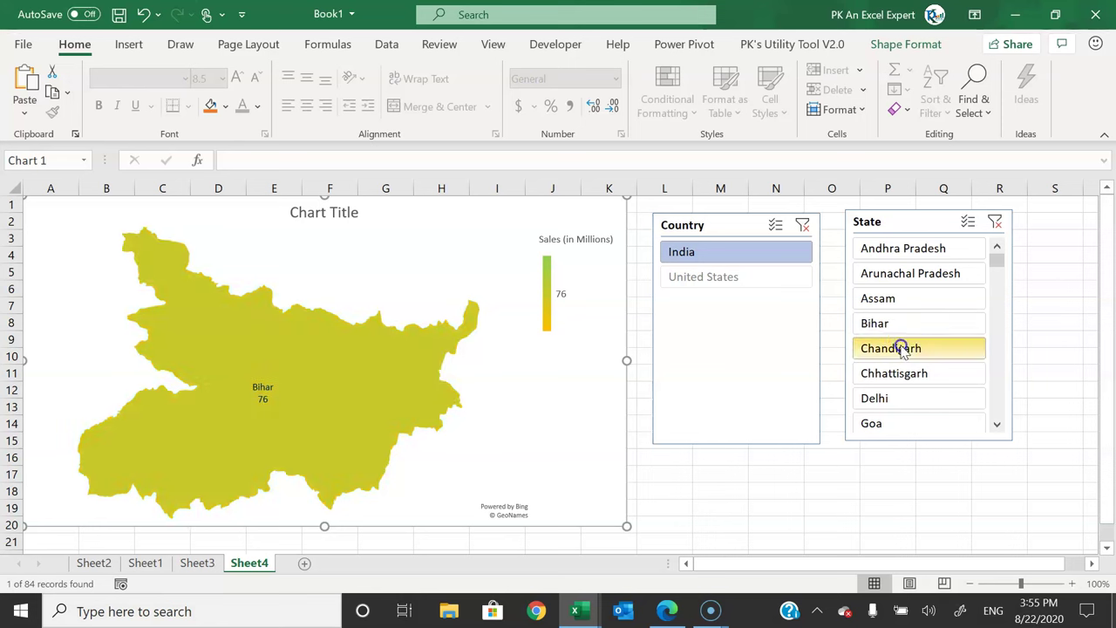
pyautogui.click(995, 222)
# - Filter the map to United States, check Arkansas, Arizona, California, Colorado and Connecticut individually, and clear the State filter
pyautogui.click(725, 279)
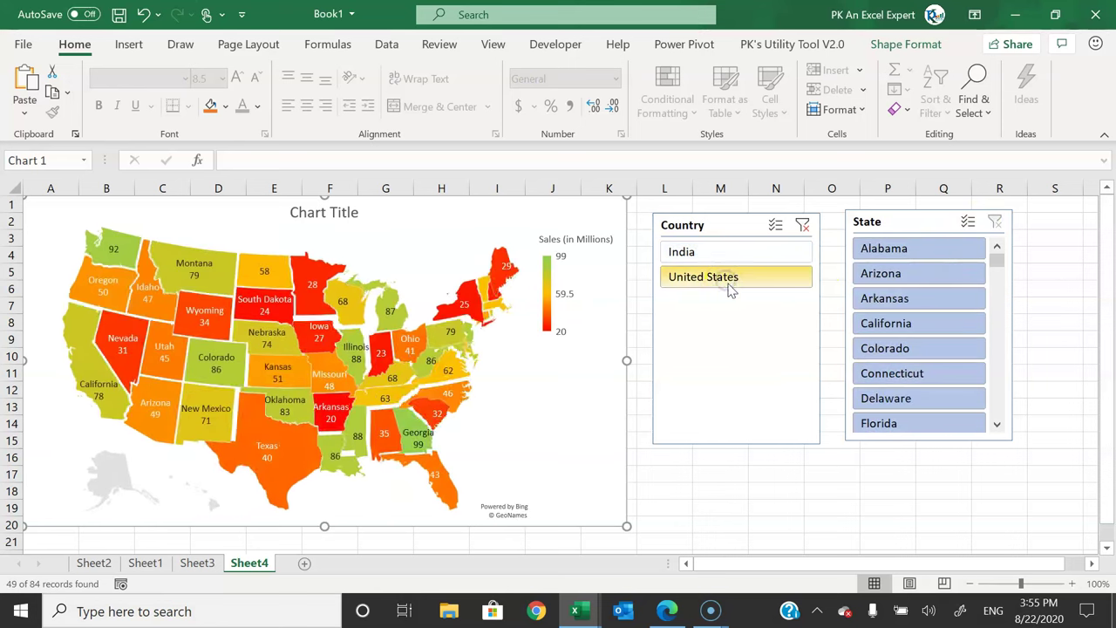
pyautogui.click(901, 301)
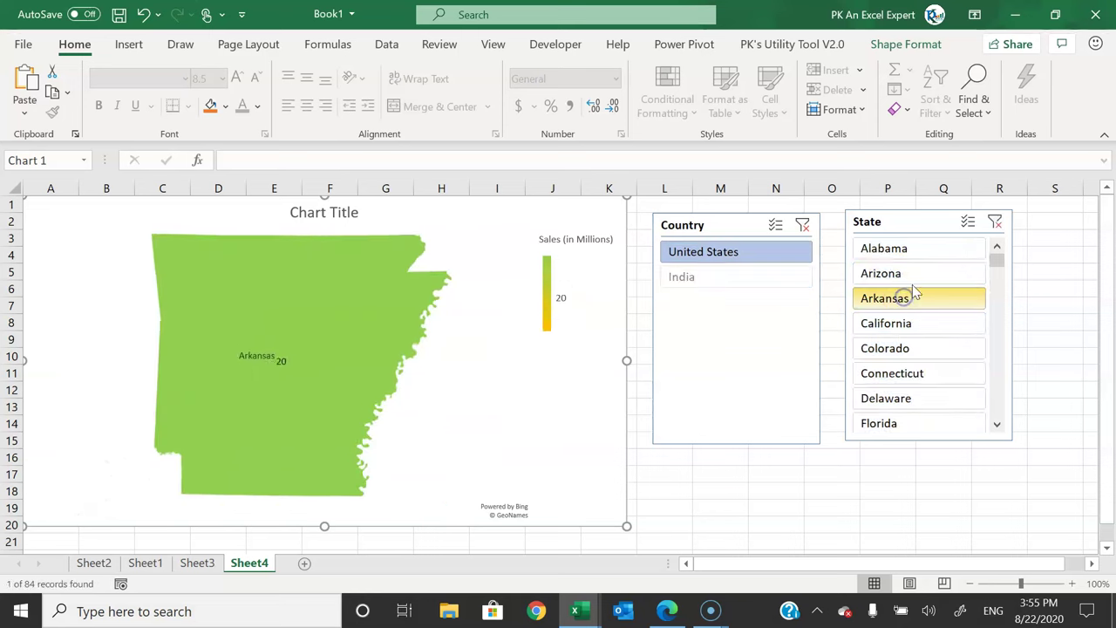
pyautogui.click(907, 274)
pyautogui.click(909, 324)
pyautogui.click(904, 349)
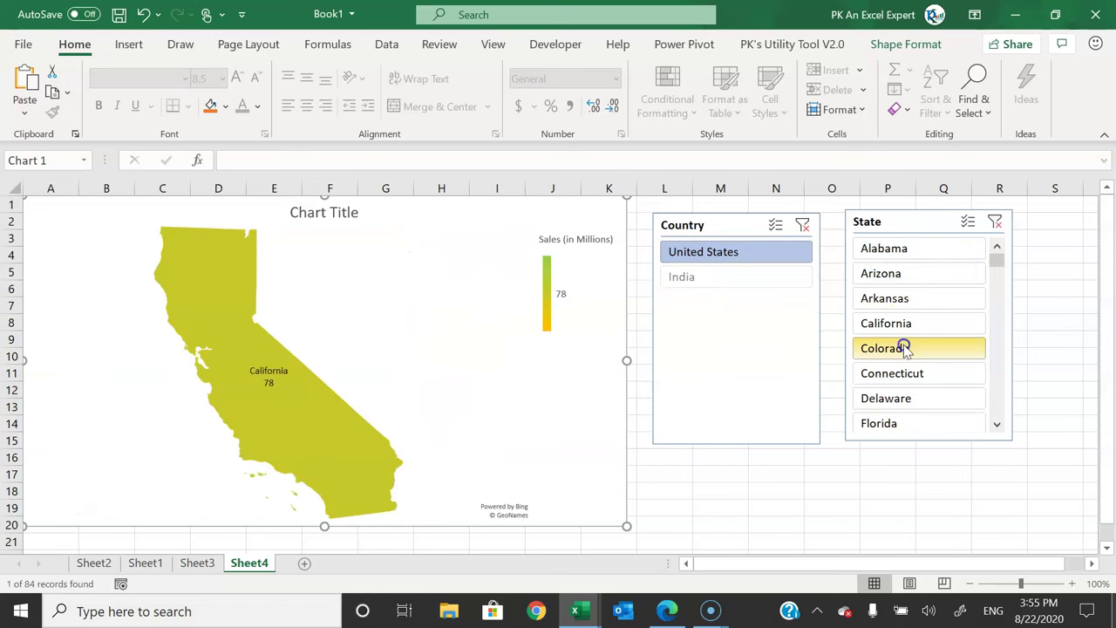
pyautogui.click(901, 373)
pyautogui.click(995, 222)
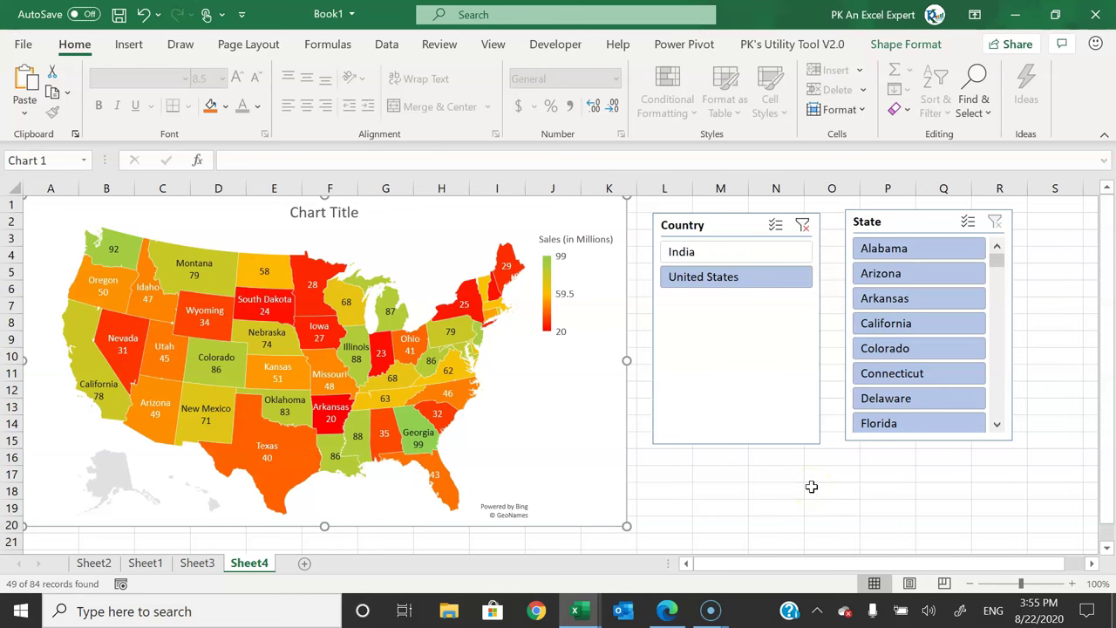
# - Review the source tables for the map charts on Sheet2 and Sheet3
pyautogui.click(94, 563)
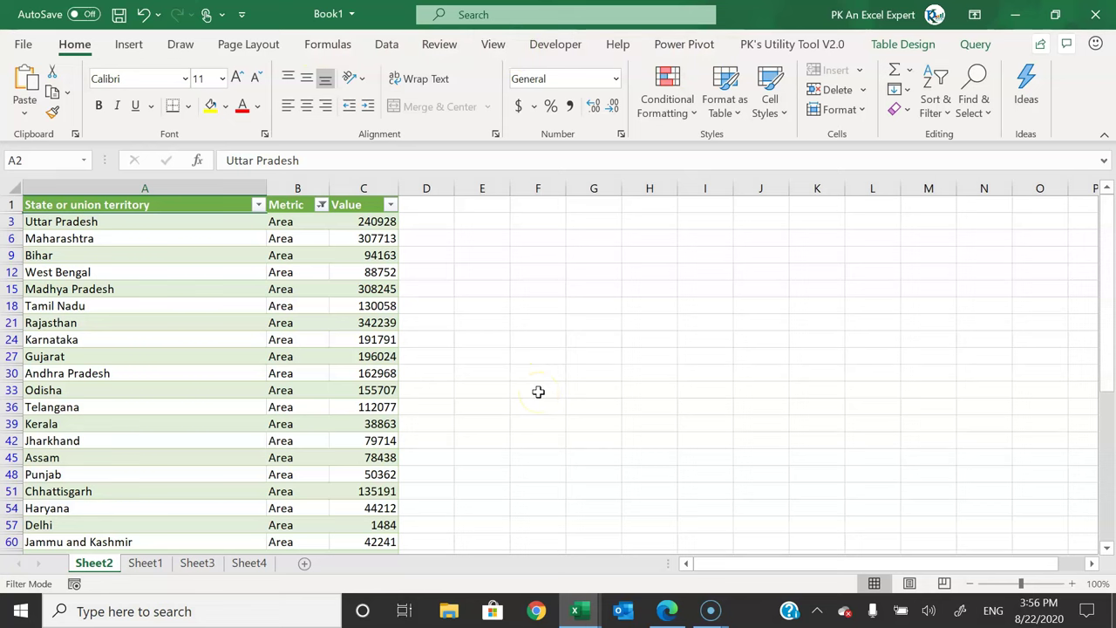
pyautogui.click(341, 288)
pyautogui.click(197, 562)
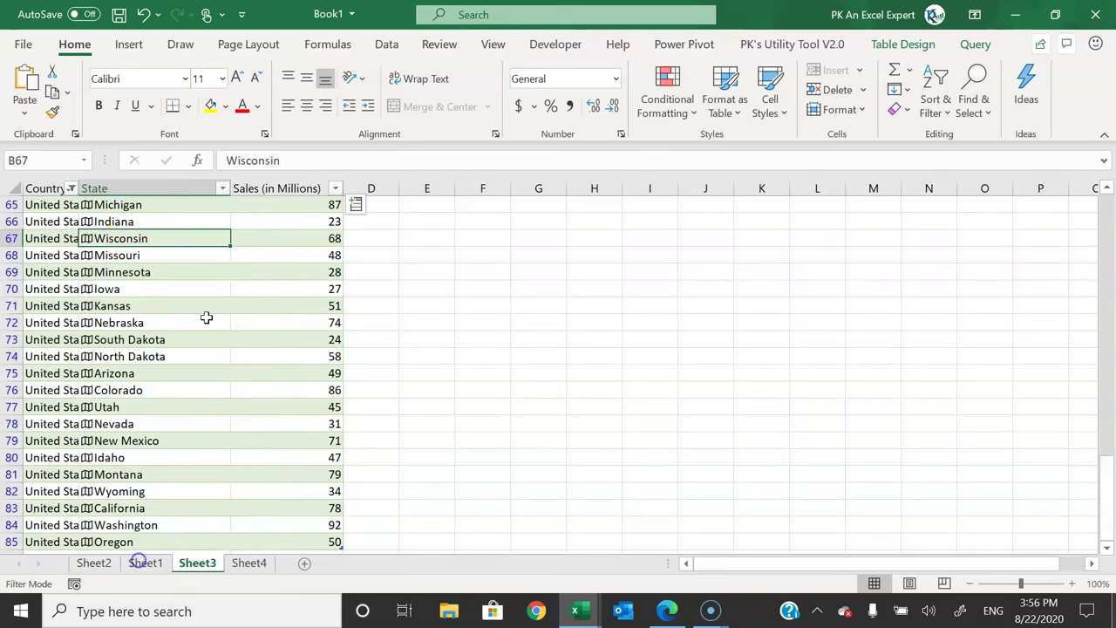
# - Check the Geography data type and browse the data fields it offers for the State column, using Indiana
pyautogui.click(386, 44)
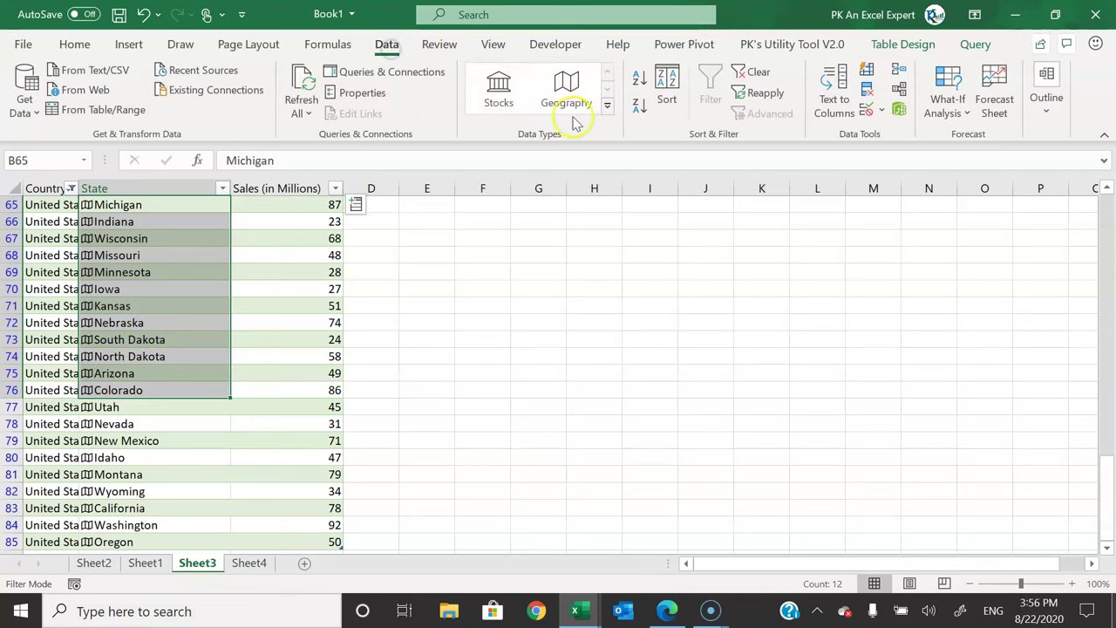
pyautogui.press('Down')
pyautogui.click(356, 204)
pyautogui.moveTo(526, 231); pyautogui.dragTo(526, 277)
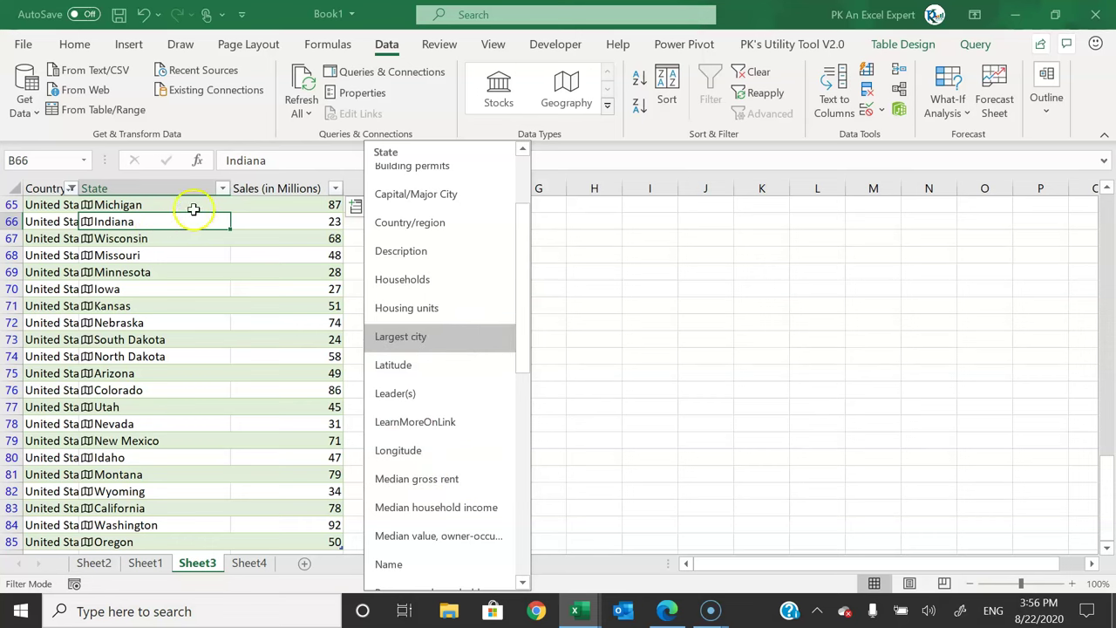
pyautogui.click(162, 204)
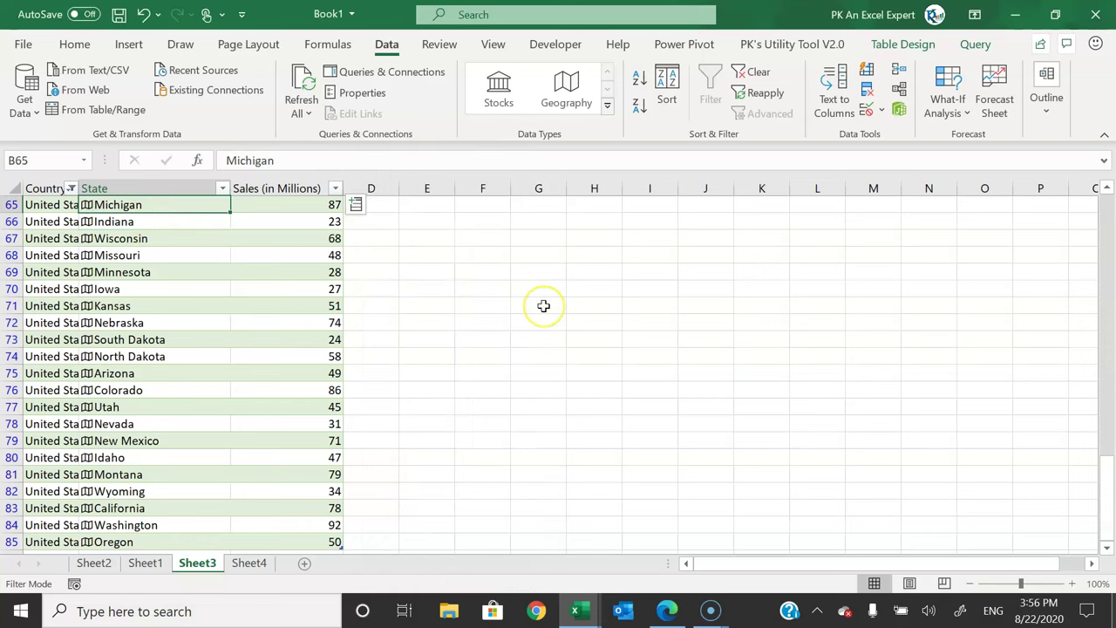